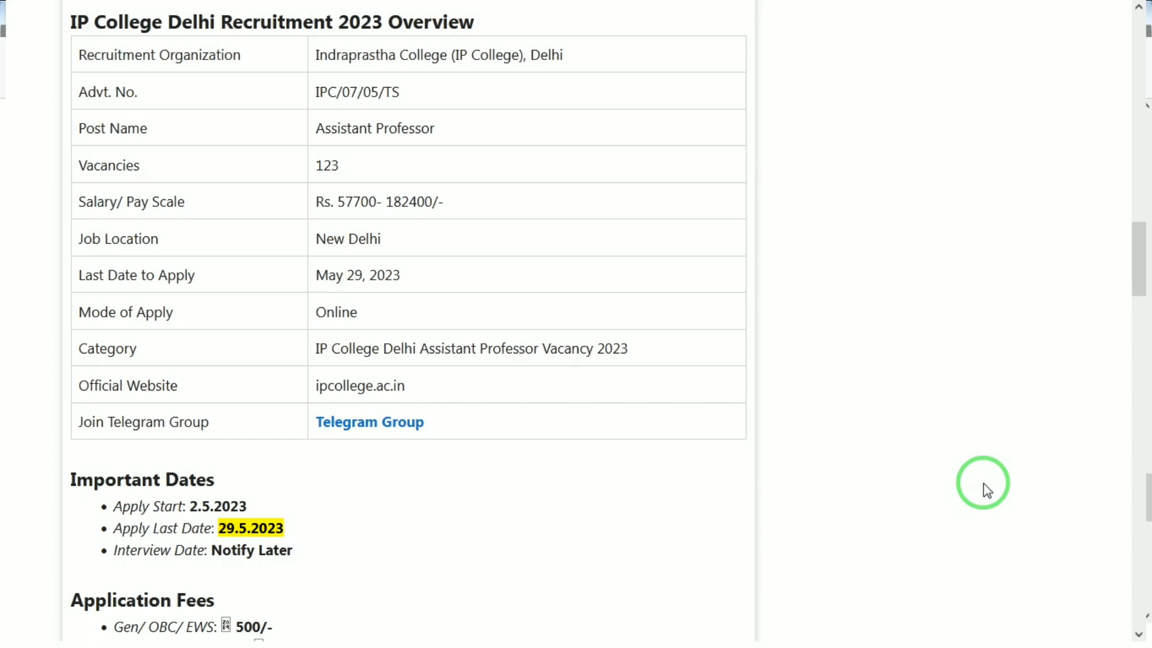
Read through the IP College Delhi Assistant Professor recruitment 2023 overview, dates, fees, vacancy table and application steps
scroll(987, 490, down, 1)
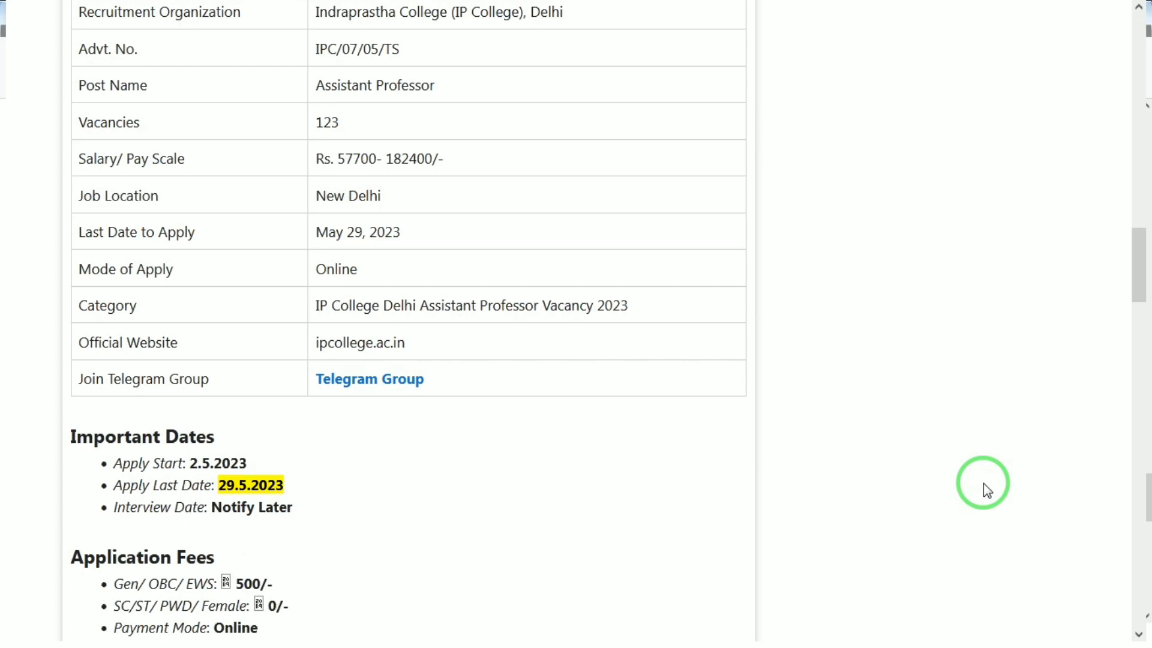
scroll(984, 483, down, 2)
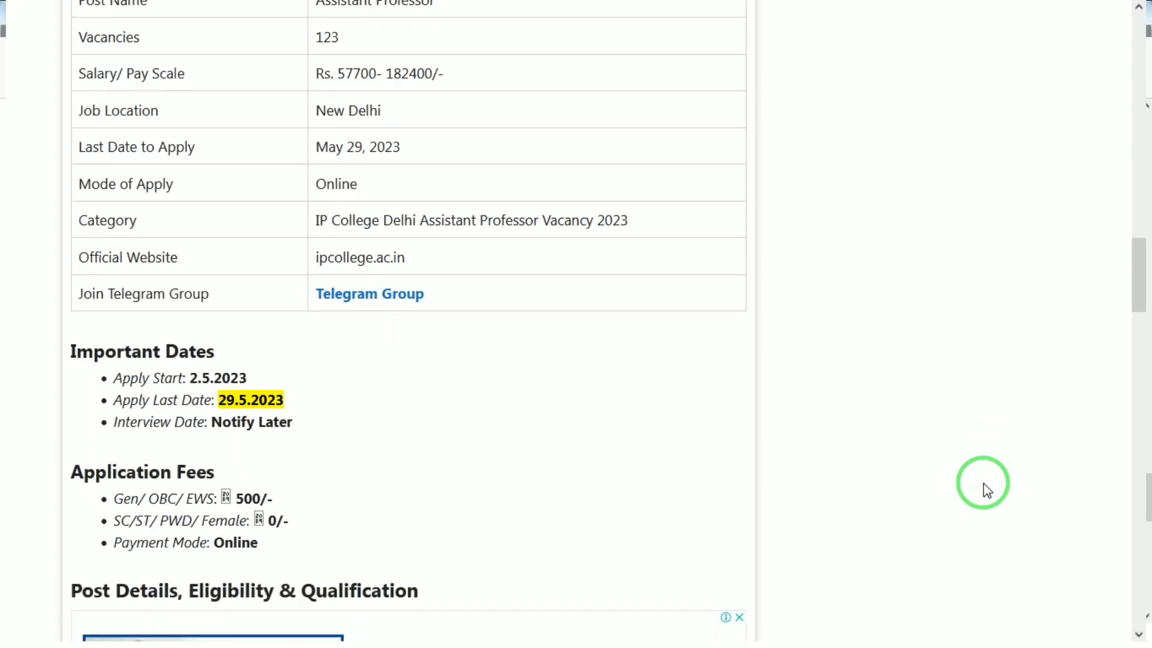
scroll(984, 484, down, 3)
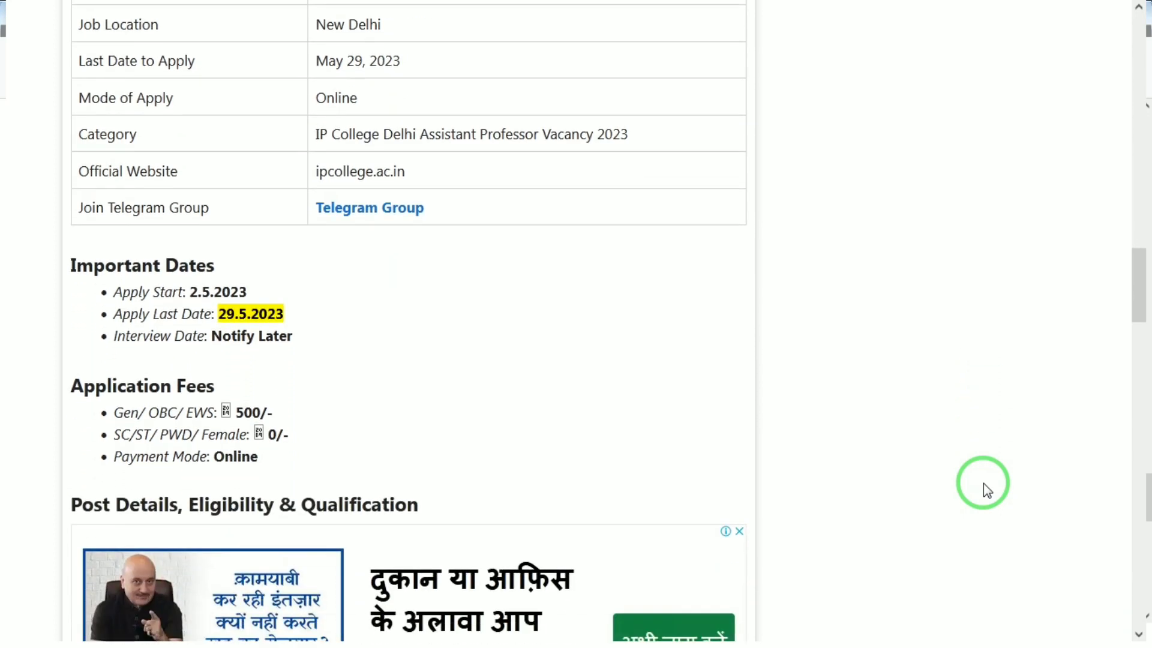
scroll(984, 484, down, 1)
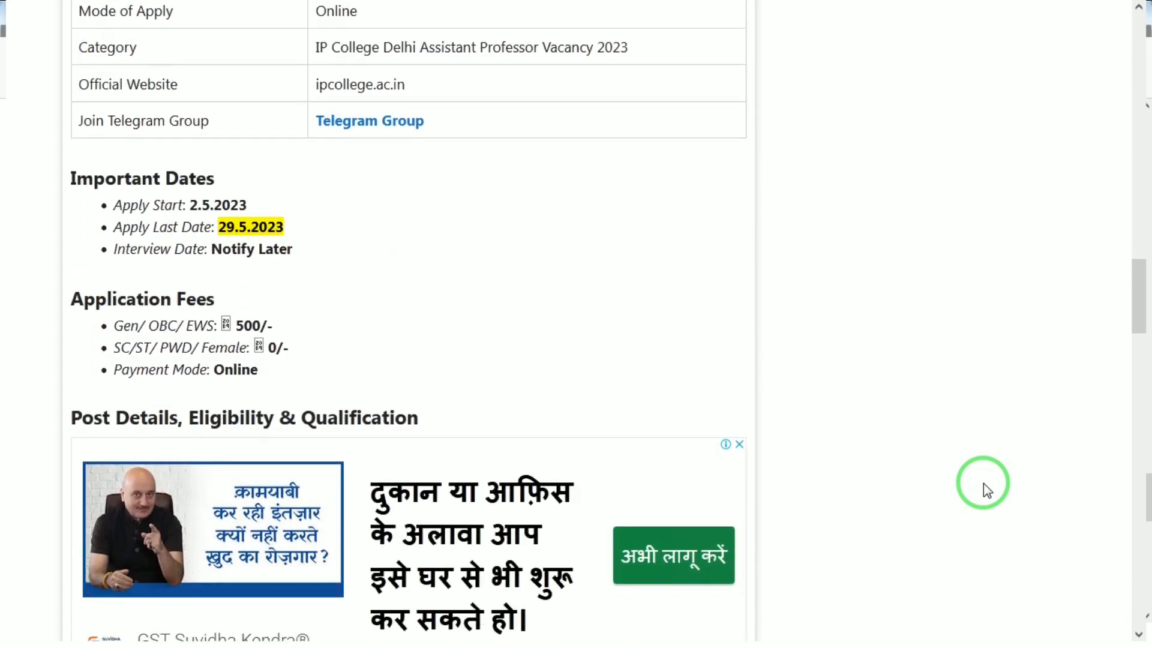
scroll(984, 483, down, 2)
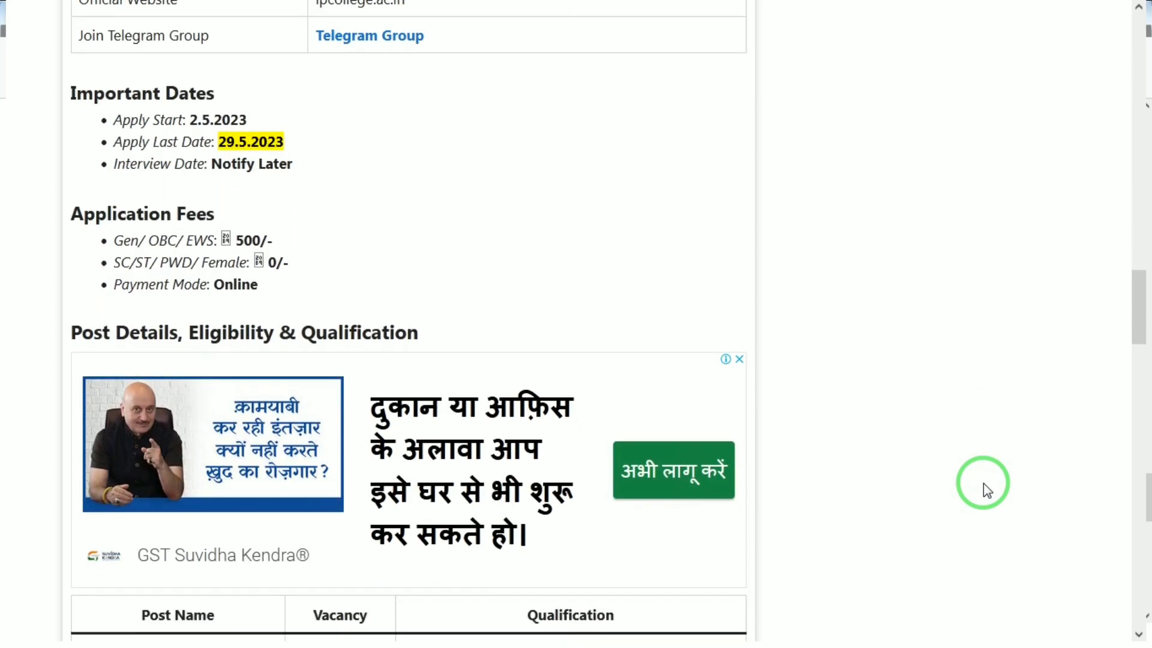
scroll(984, 484, down, 4)
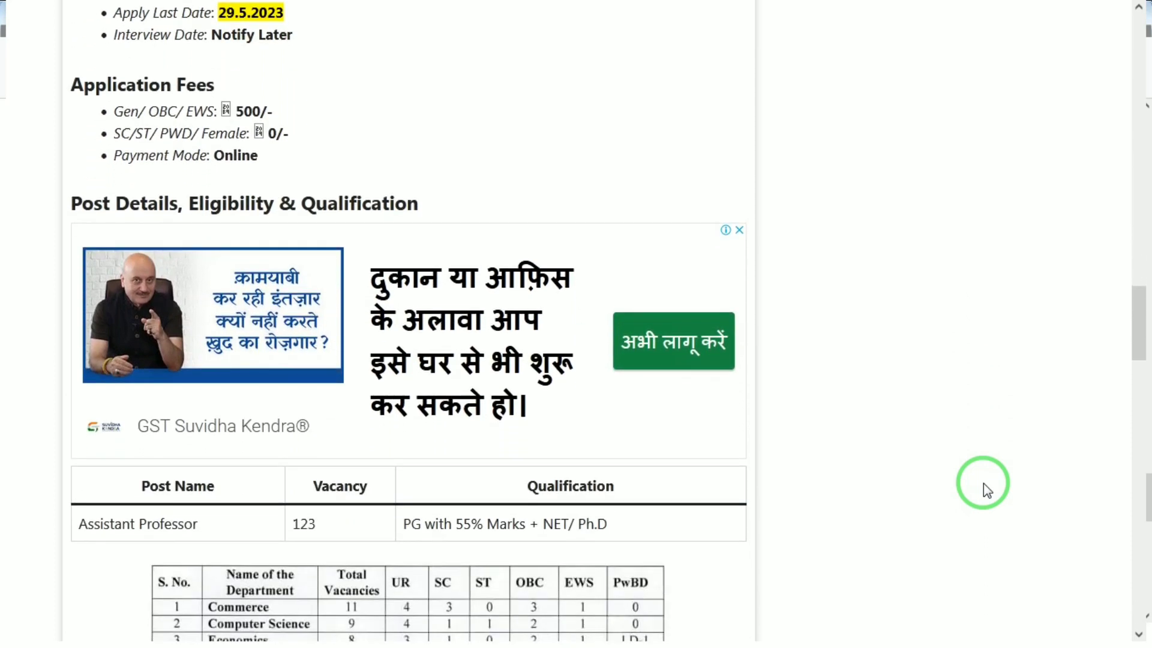
scroll(984, 483, down, 7)
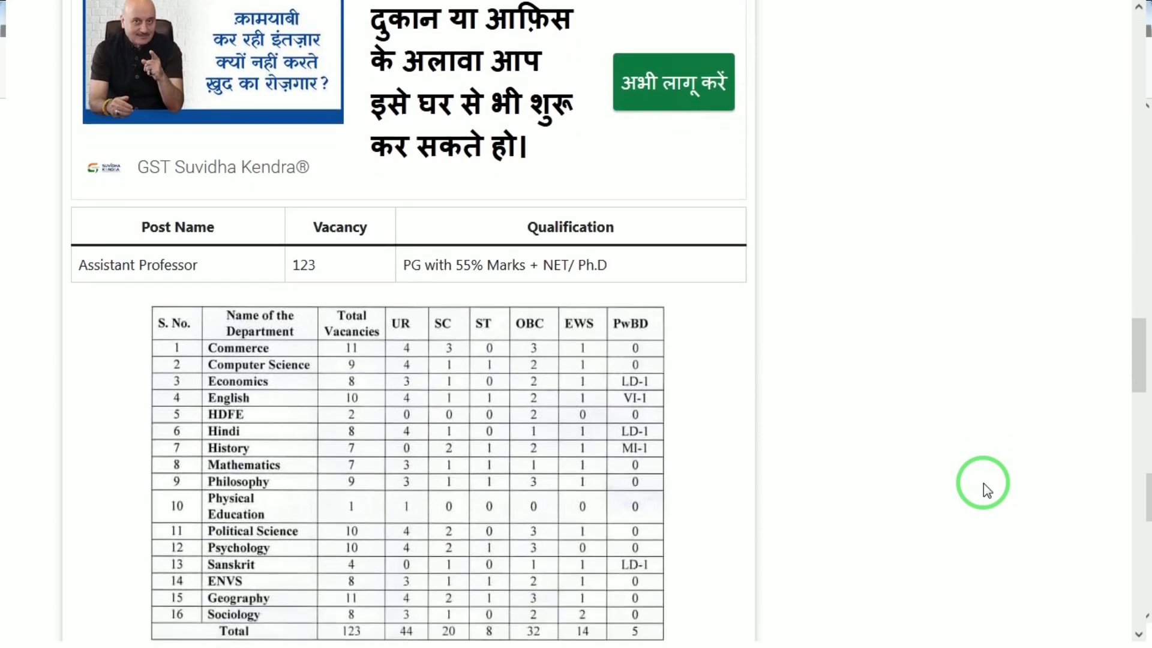
scroll(983, 483, down, 1)
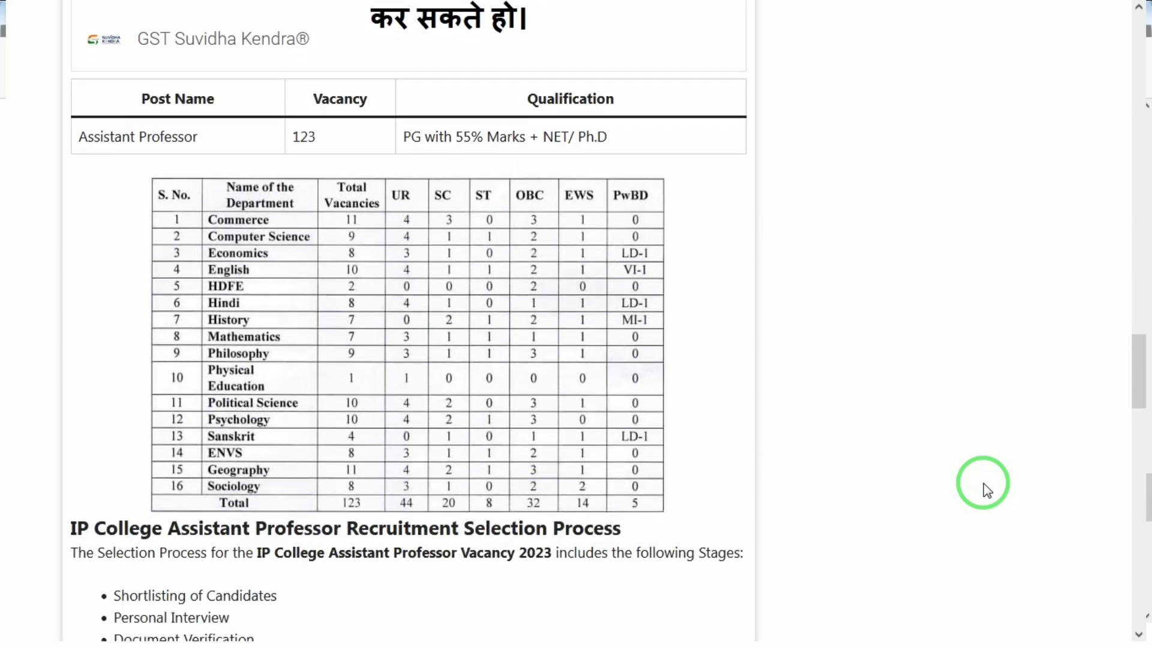
scroll(983, 484, down, 1)
scroll(983, 484, down, 1)
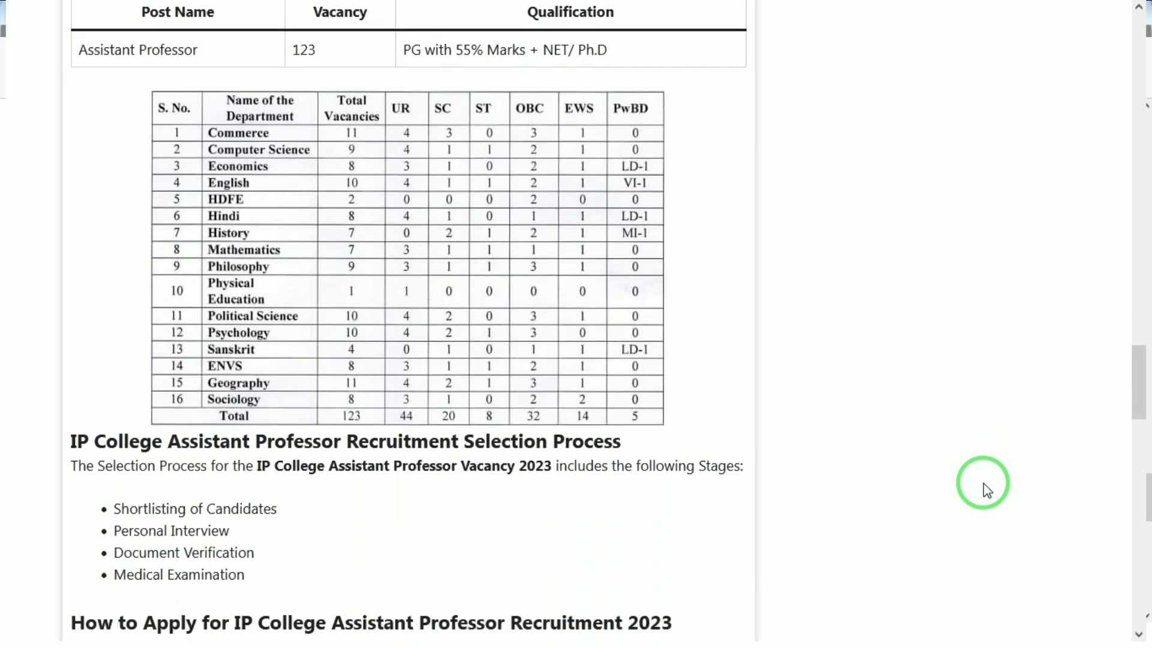
scroll(984, 484, down, 1)
scroll(984, 484, down, 1)
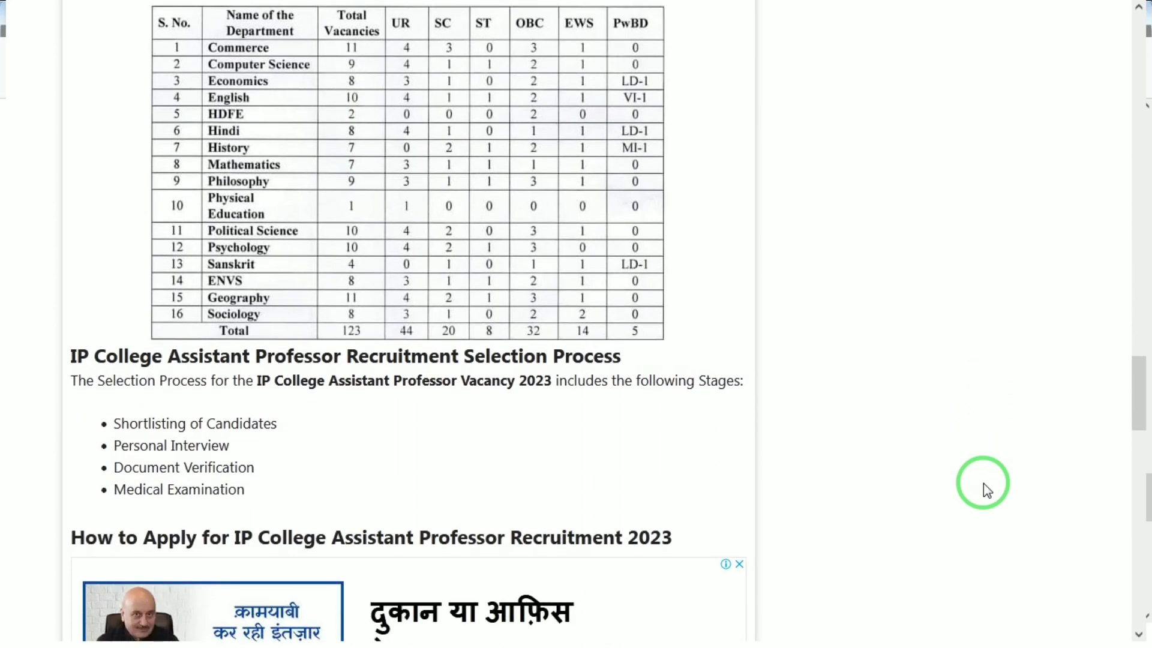
scroll(984, 483, up, 1)
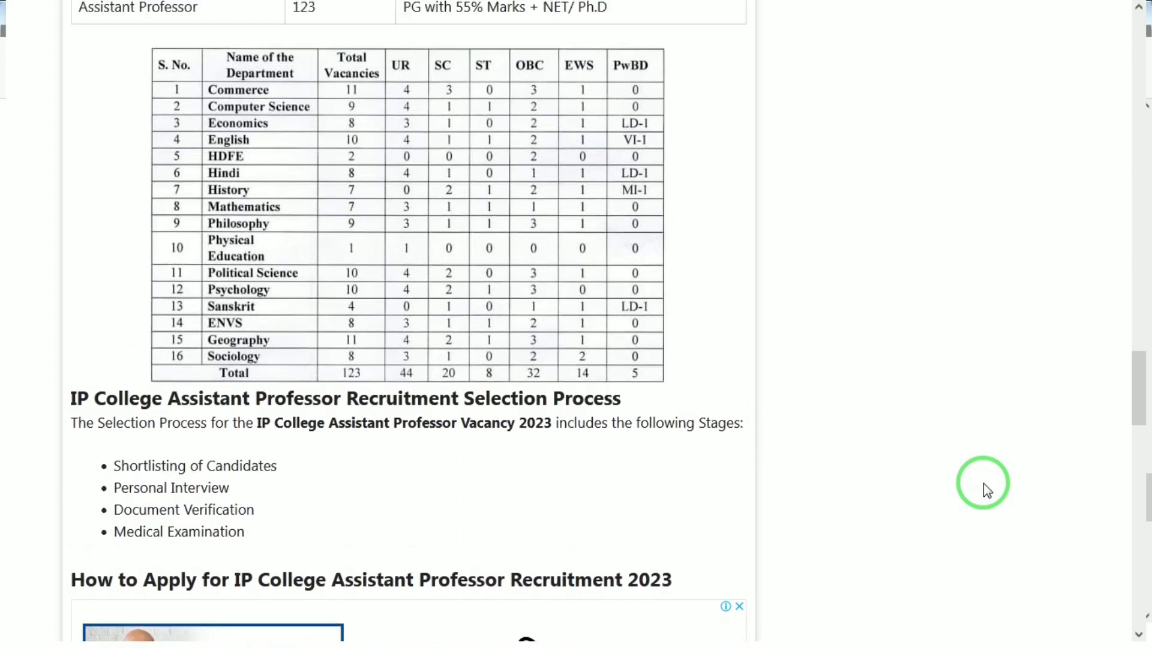
scroll(984, 484, down, 1)
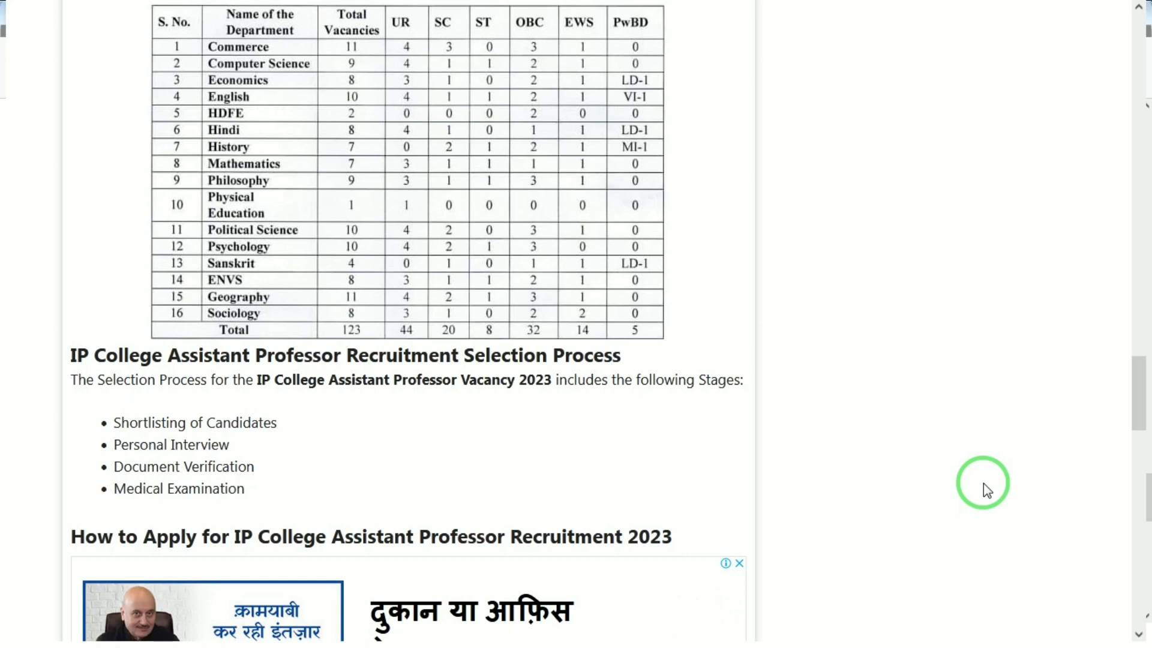
scroll(983, 483, down, 3)
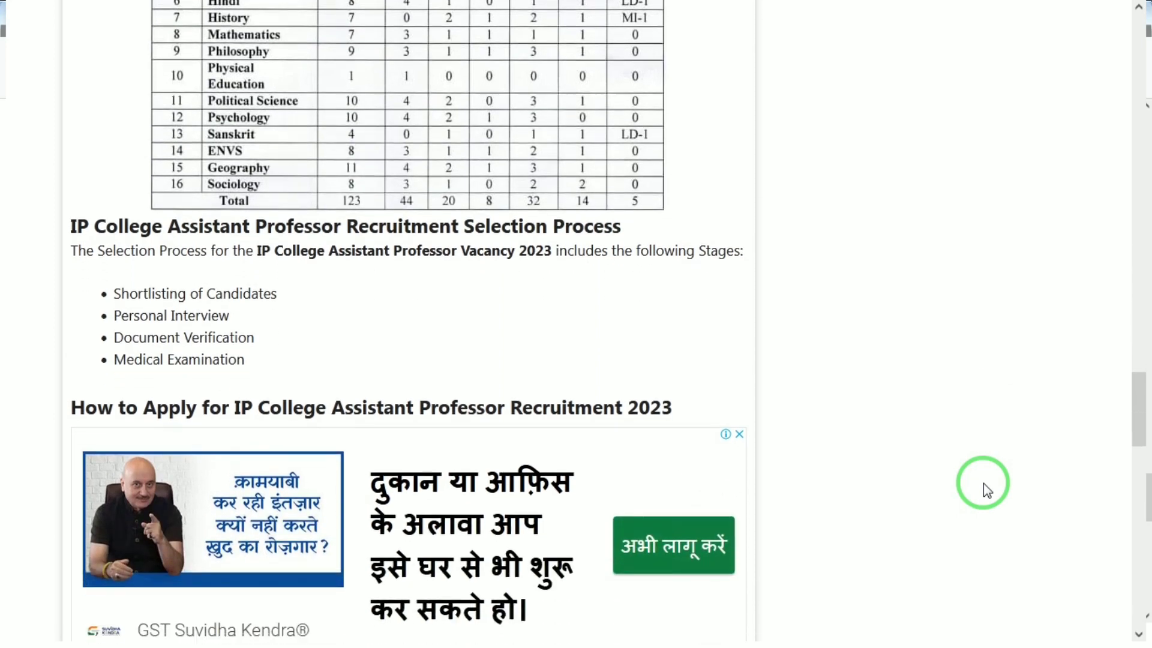
scroll(984, 483, down, 5)
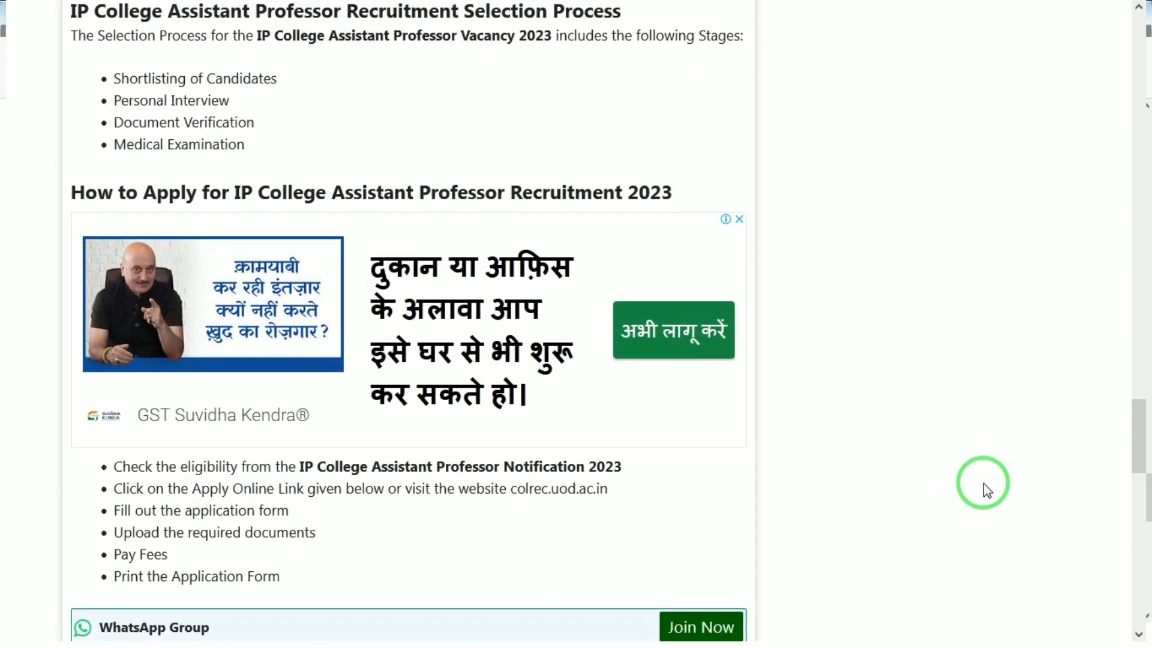
scroll(984, 483, up, 3)
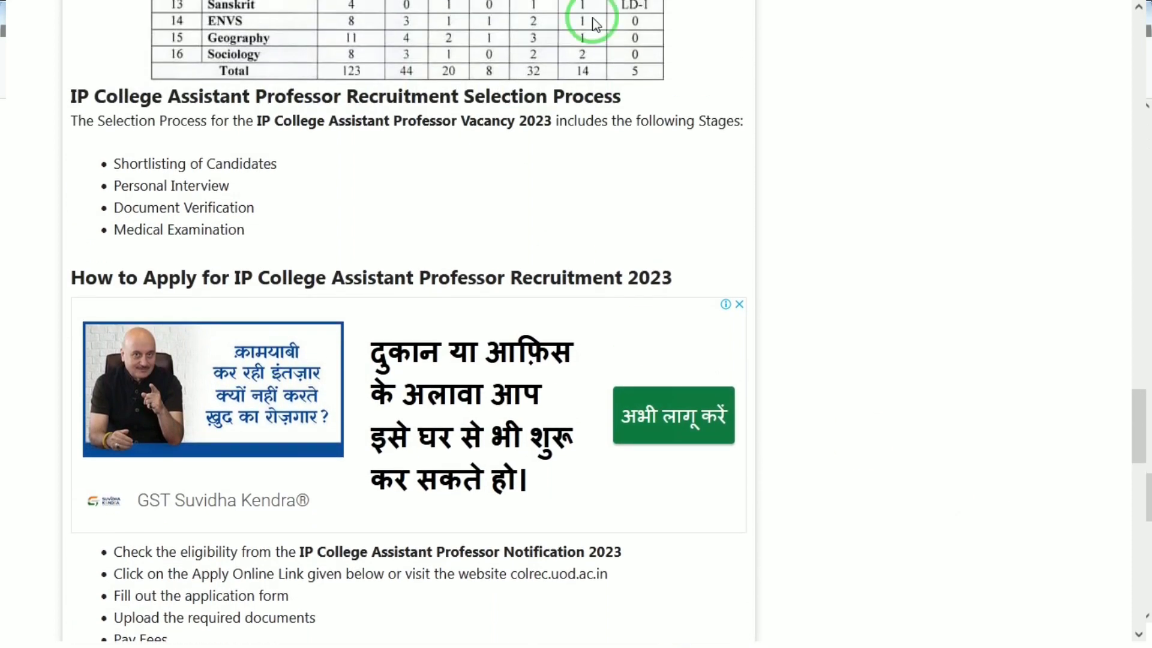
Open the University of Delhi Assistant Professor recruitment portal and examine the New Account registration fields
click(647, 8)
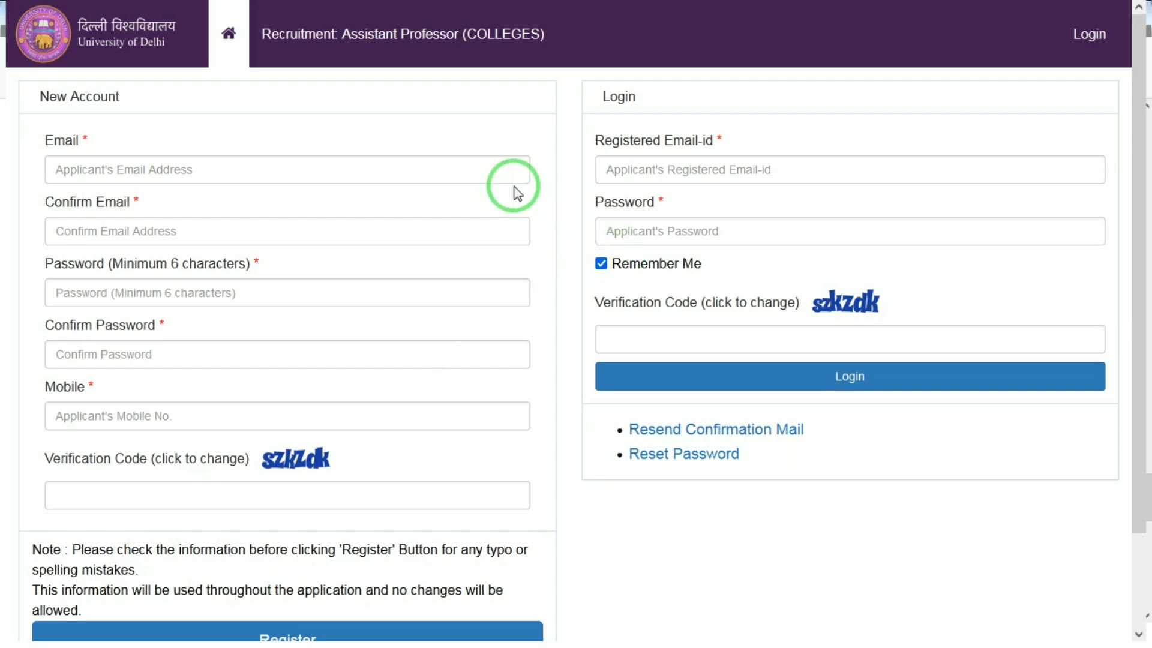
click(328, 164)
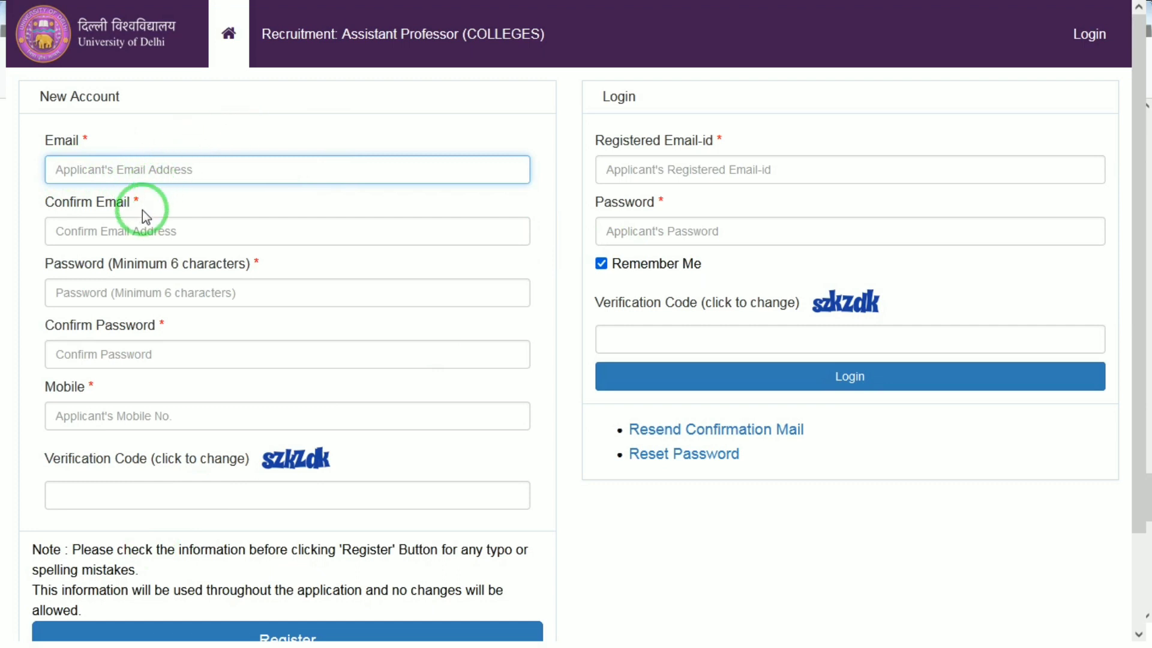
click(147, 228)
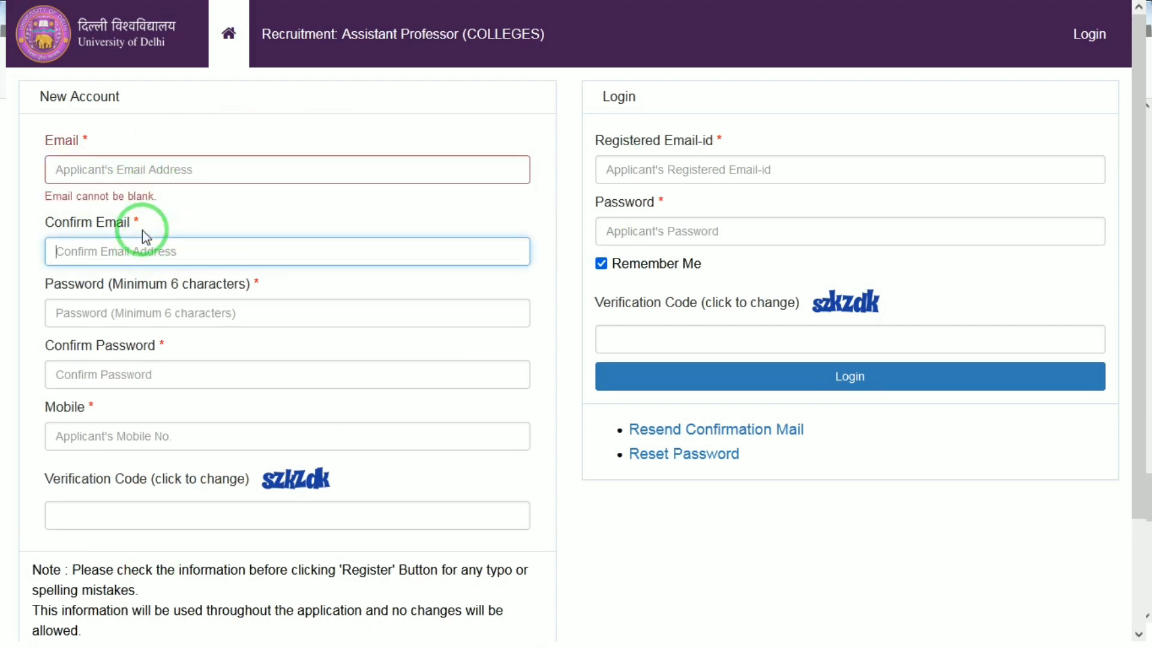
click(88, 320)
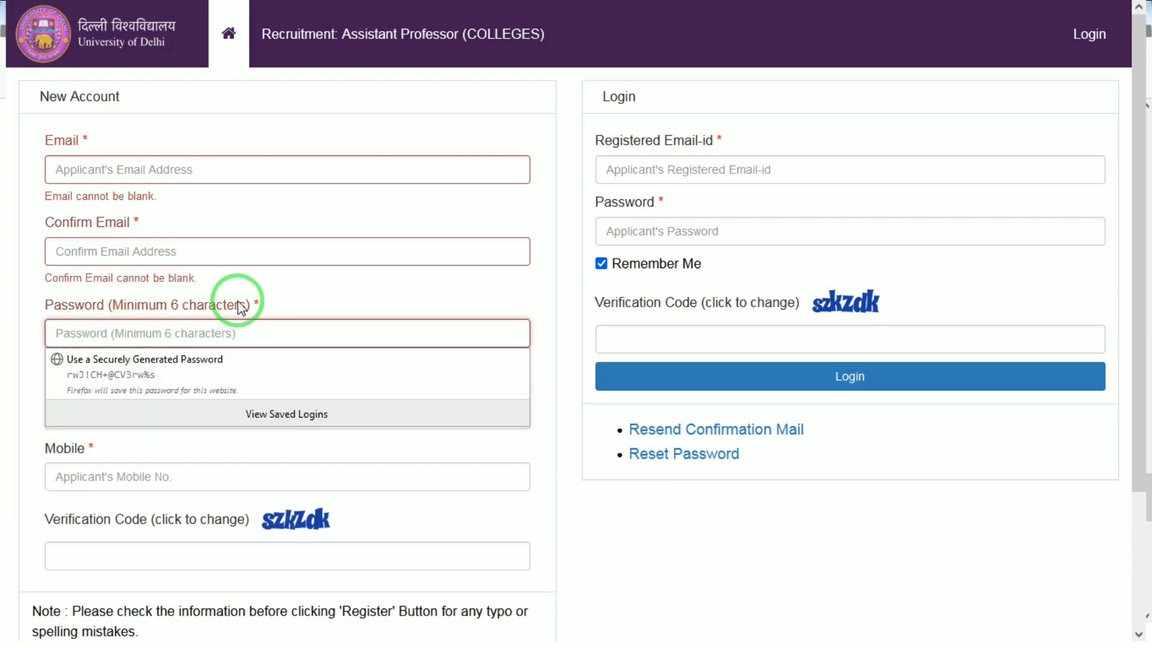
click(3, 435)
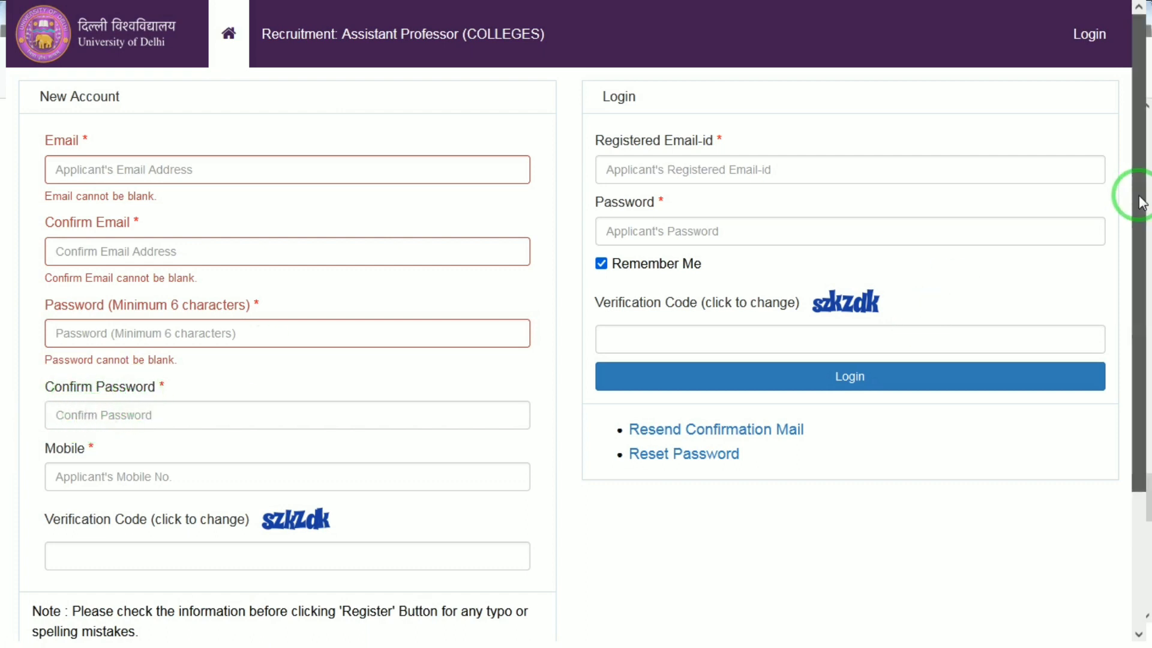
drag(1147, 179, 1140, 453)
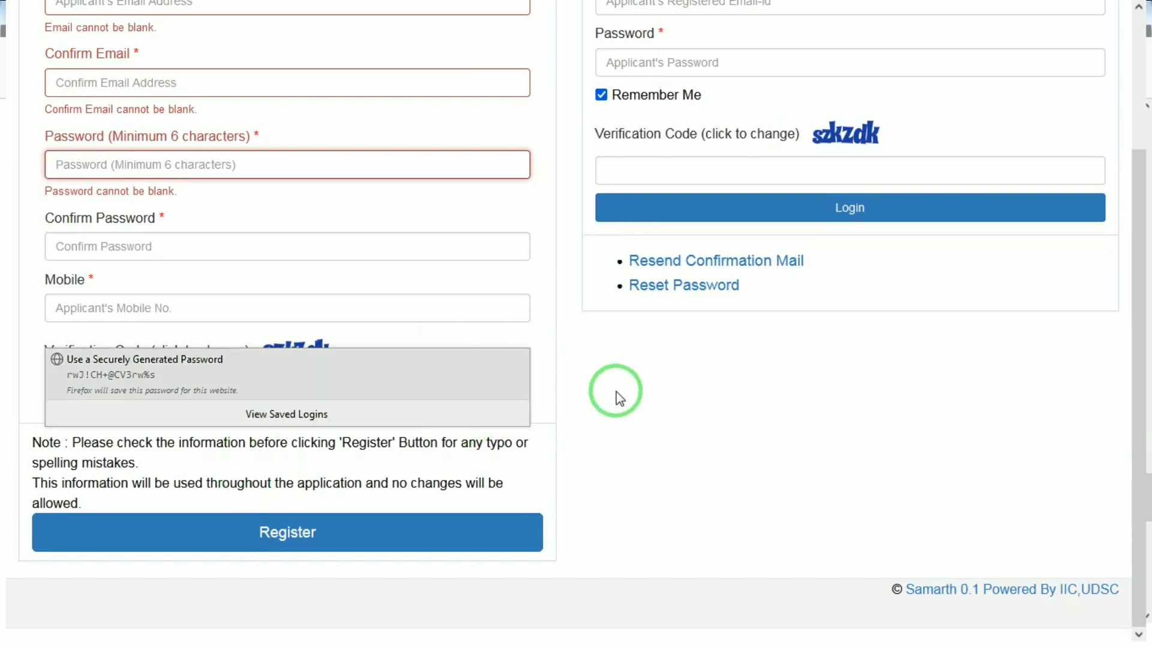
click(685, 463)
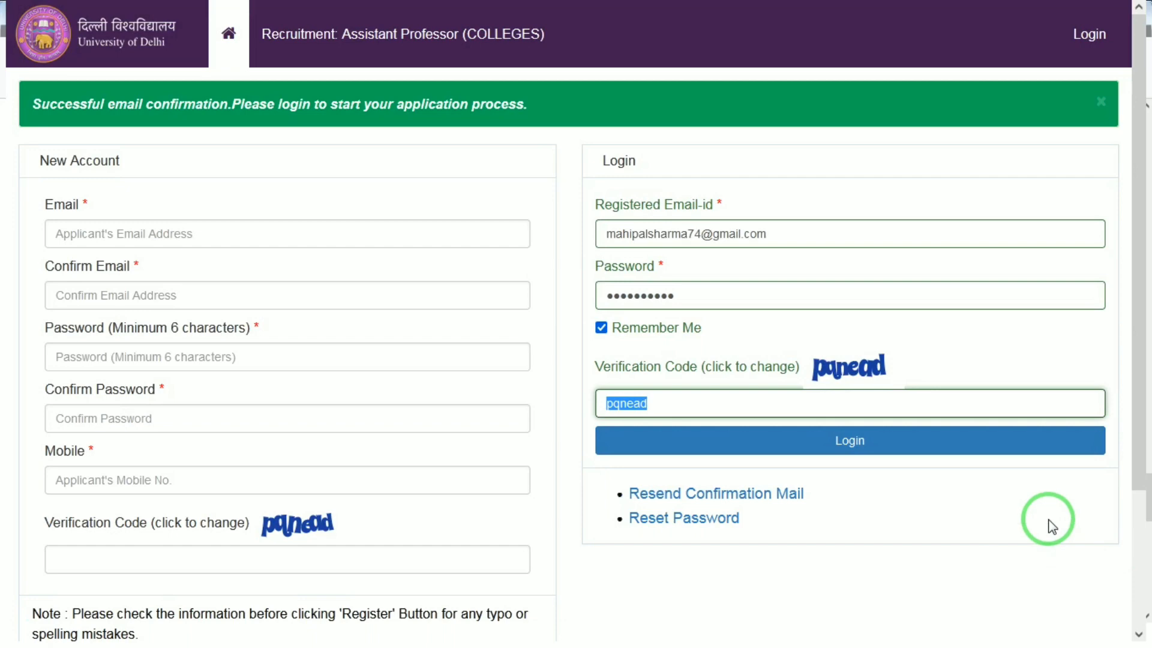
click(1049, 520)
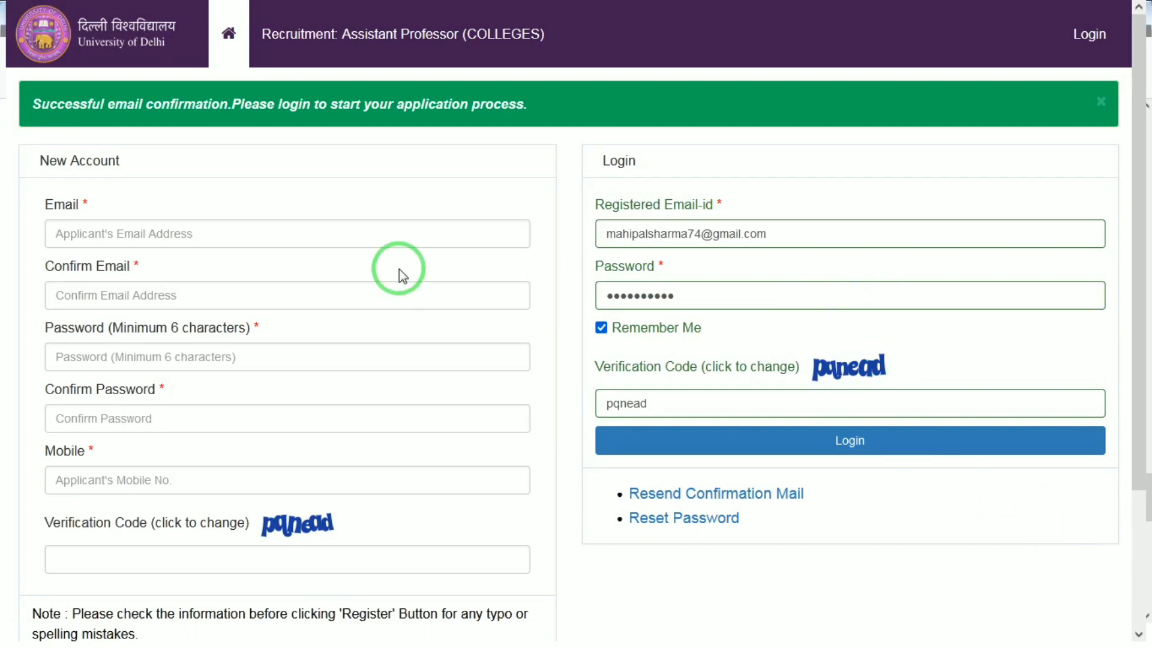
Log in to the portal with the registered email, password and verification code already filled in
drag(625, 213, 766, 211)
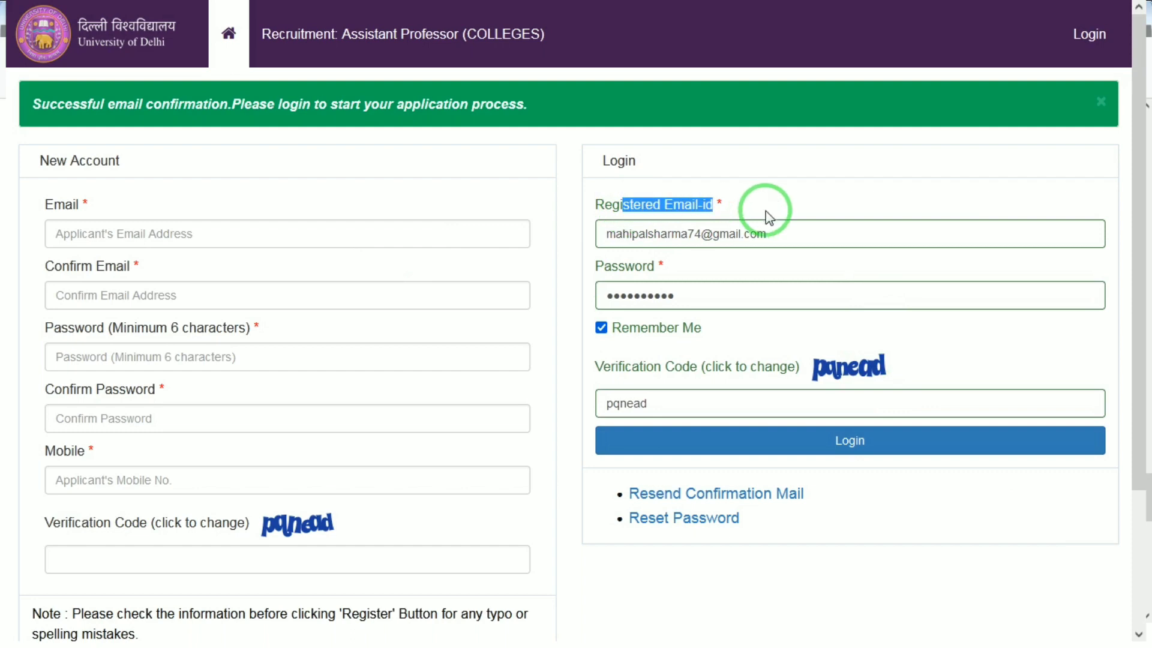
click(714, 441)
click(527, 201)
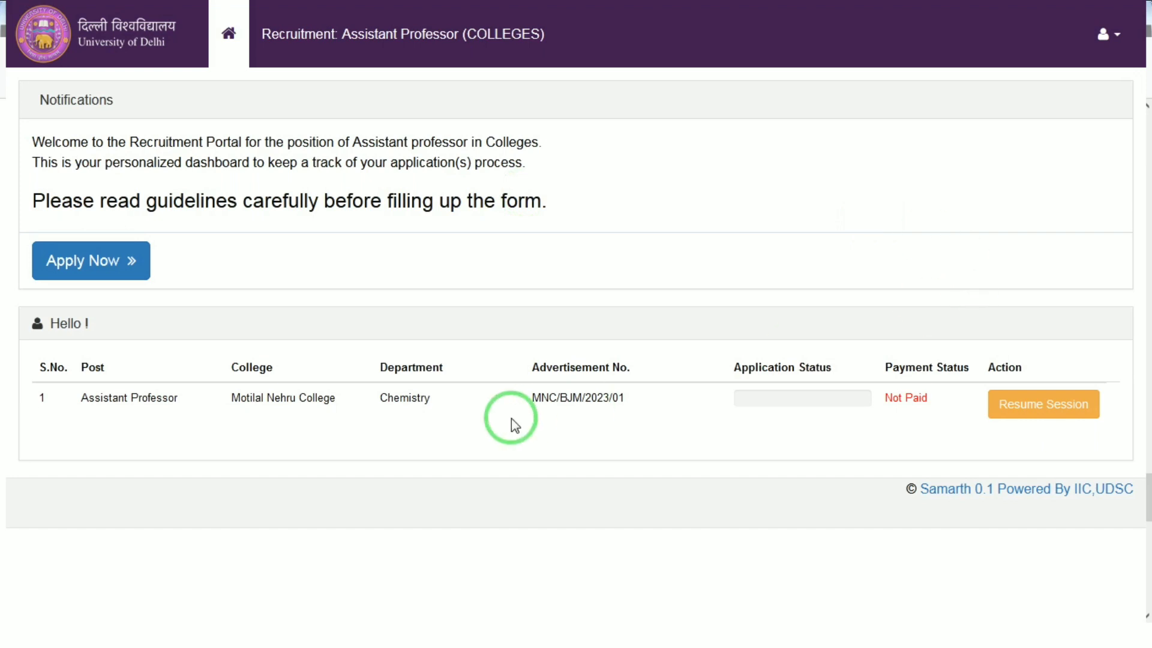
Start a new Assistant Professor application and try Chemistry as the subject, checking its college list
click(109, 266)
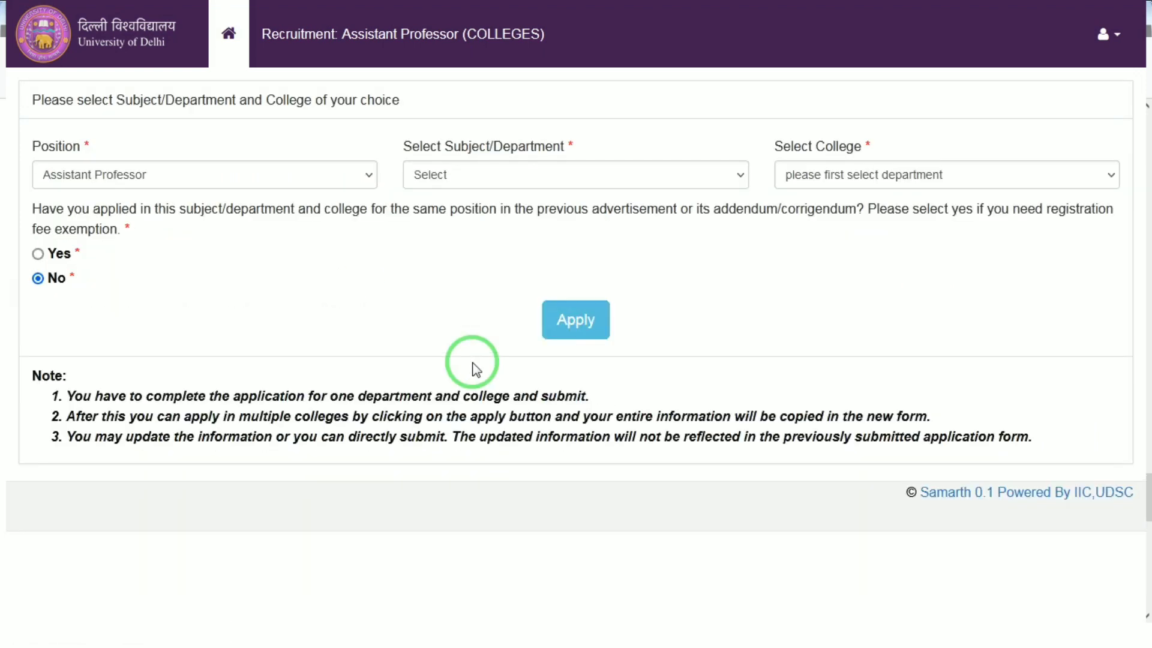
click(250, 174)
click(469, 172)
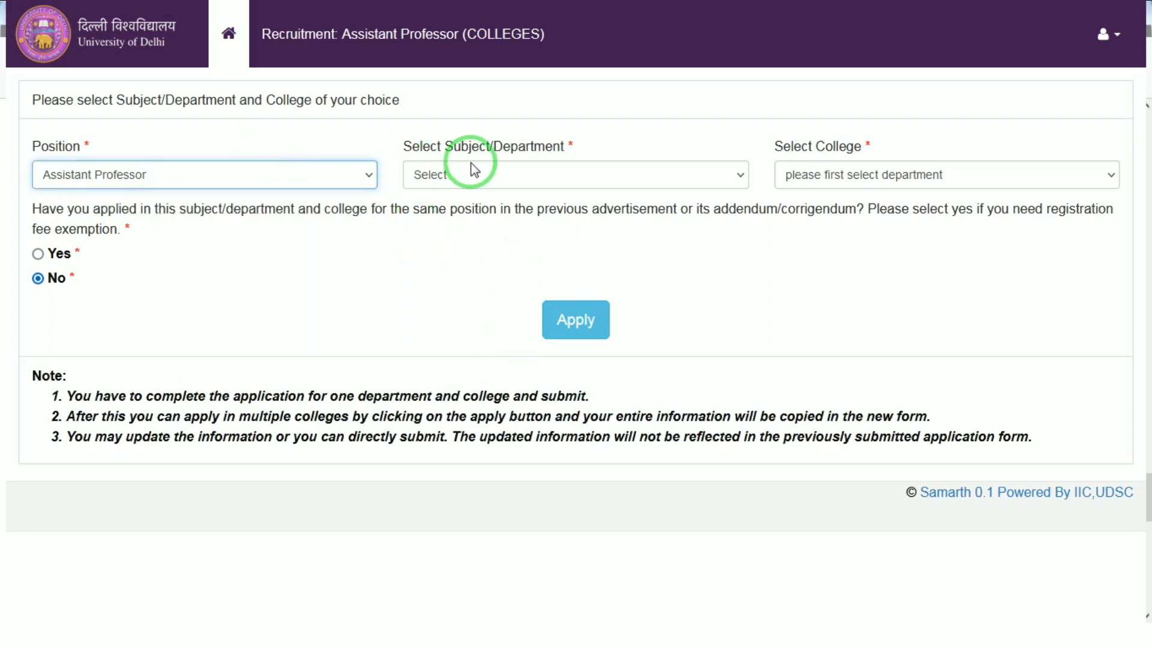
click(469, 173)
click(454, 227)
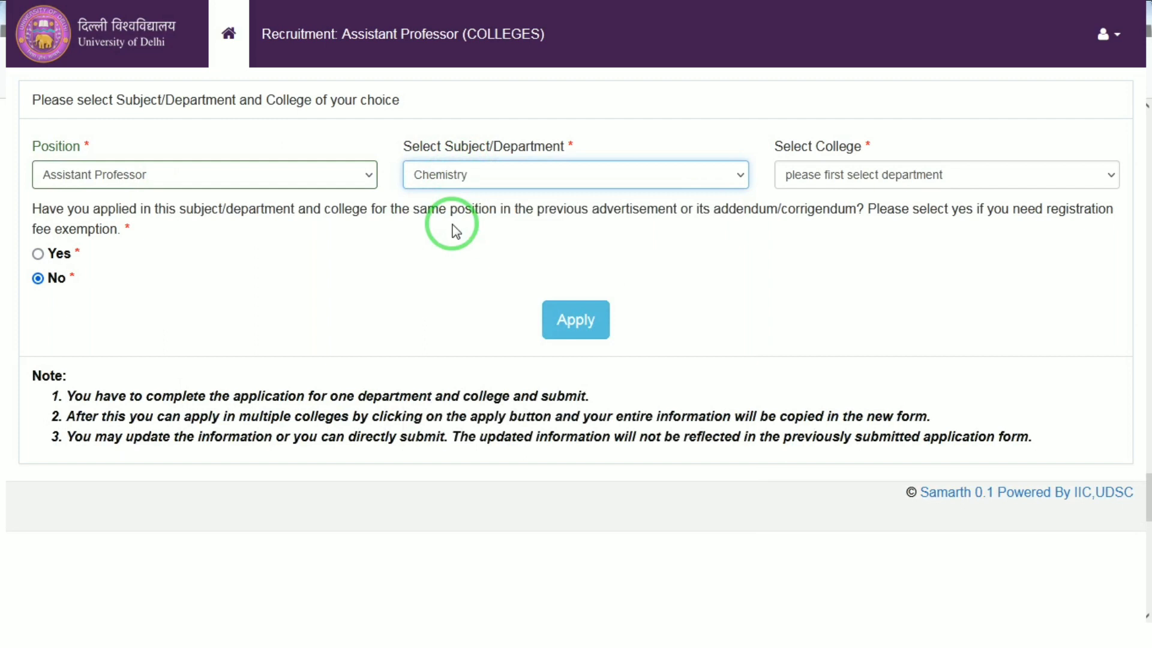
click(831, 174)
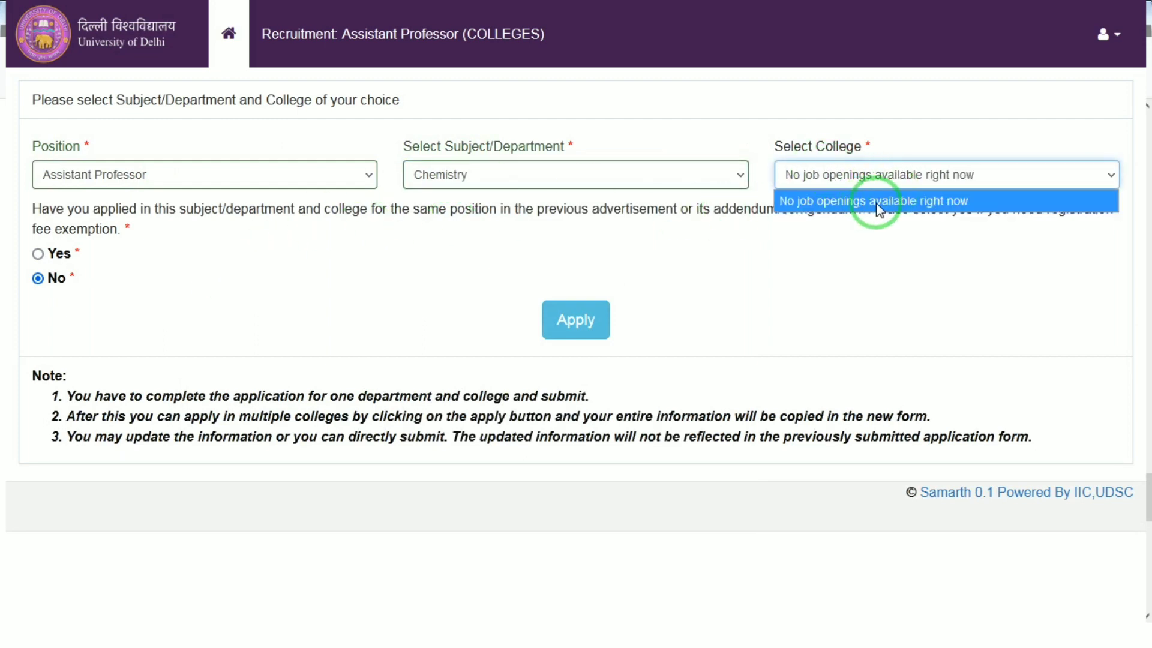
Change the subject to Commerce, choose DCAC/2023/72 (Delhi College of Arts and Commerce) as the college, and apply
click(567, 183)
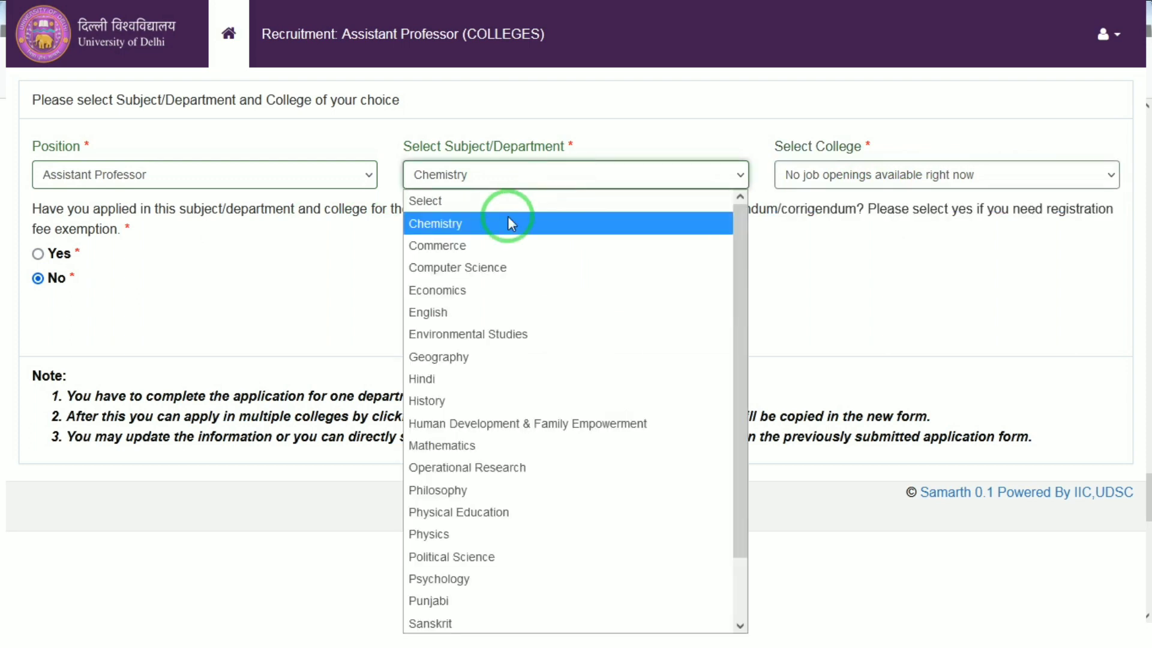
click(478, 247)
click(871, 180)
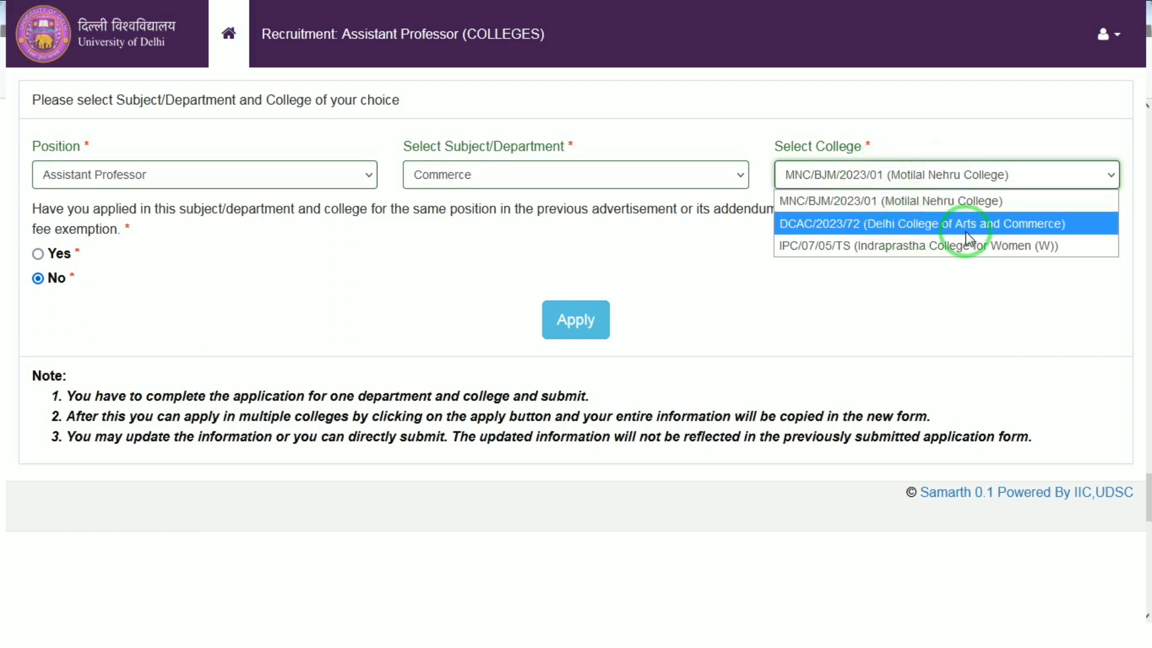
click(906, 226)
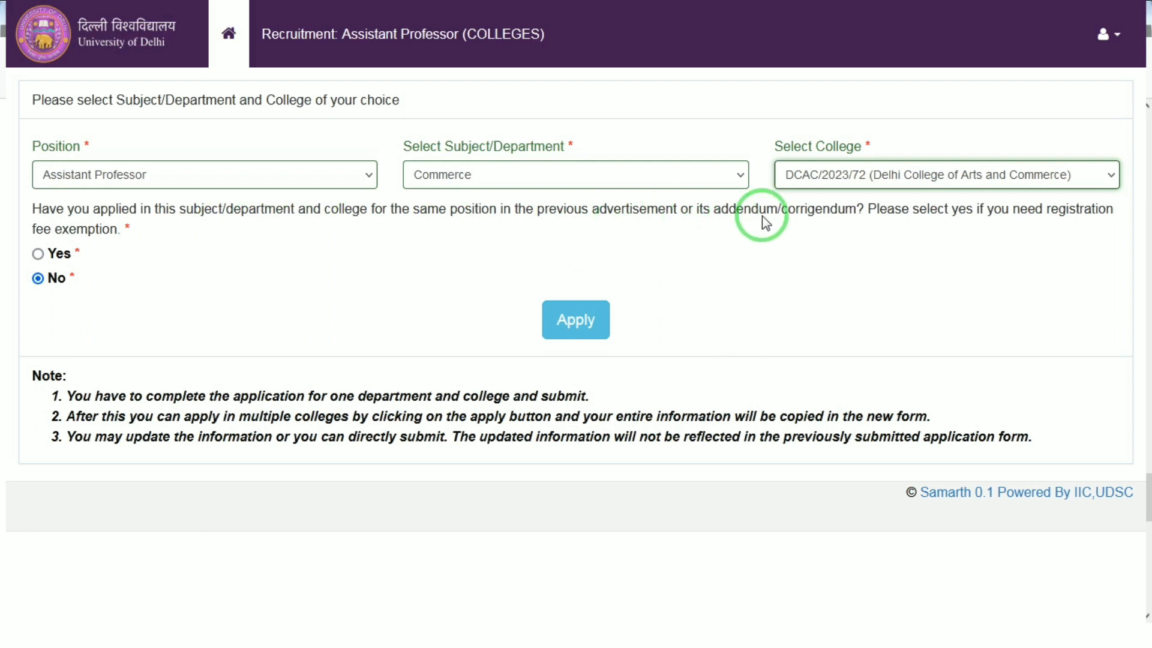
click(576, 324)
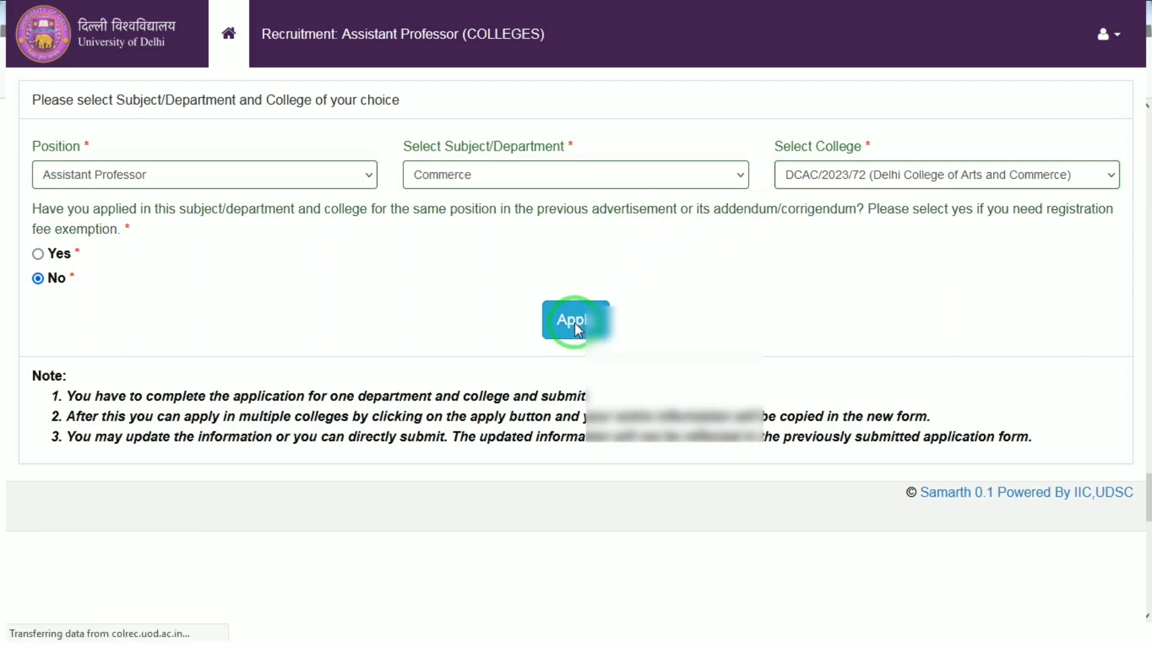
Enter the applicant's first name in the personal details form
click(153, 210)
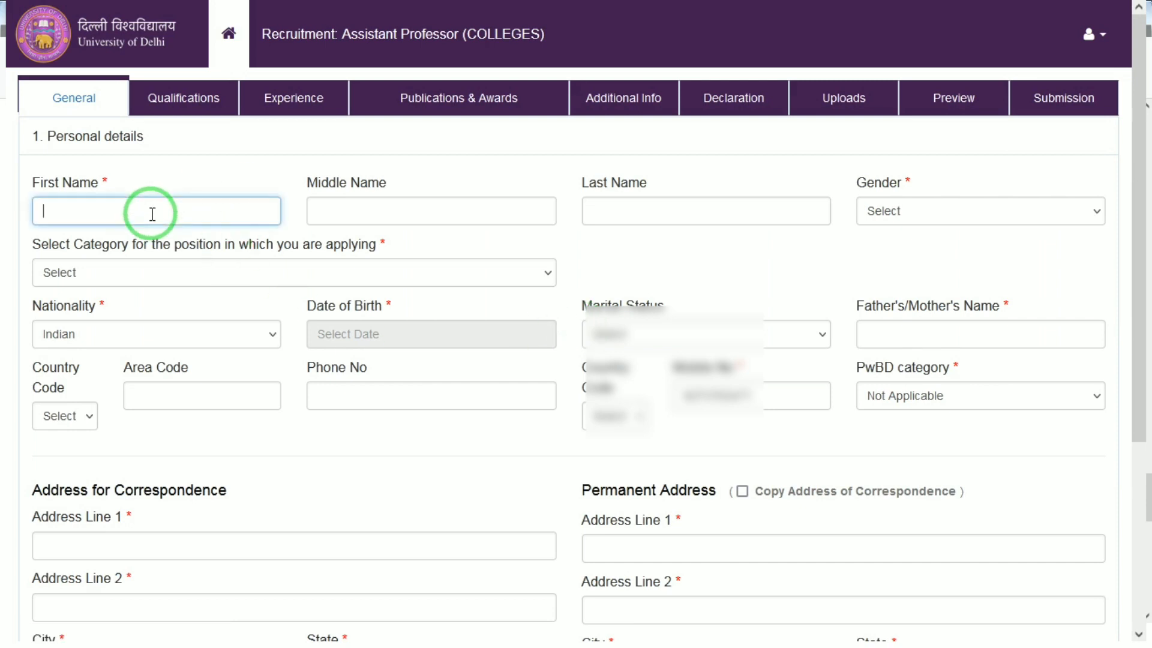
text(MAHWE)
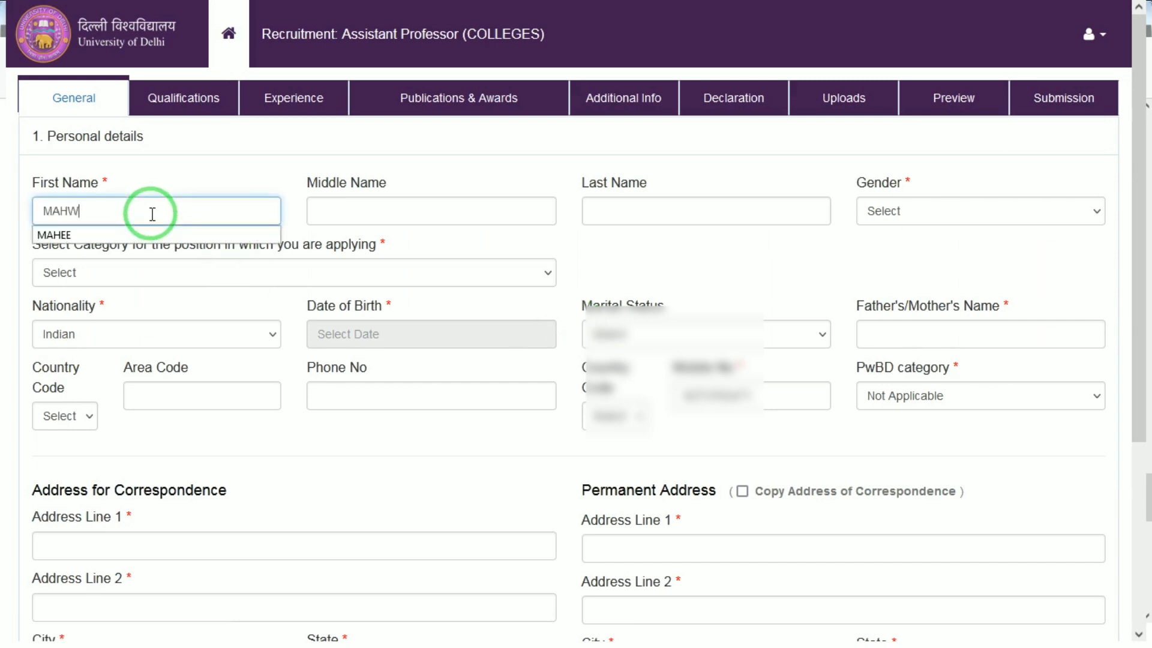
key(BackSpace)
key(BackSpace)
text(EE)
key(Tab)
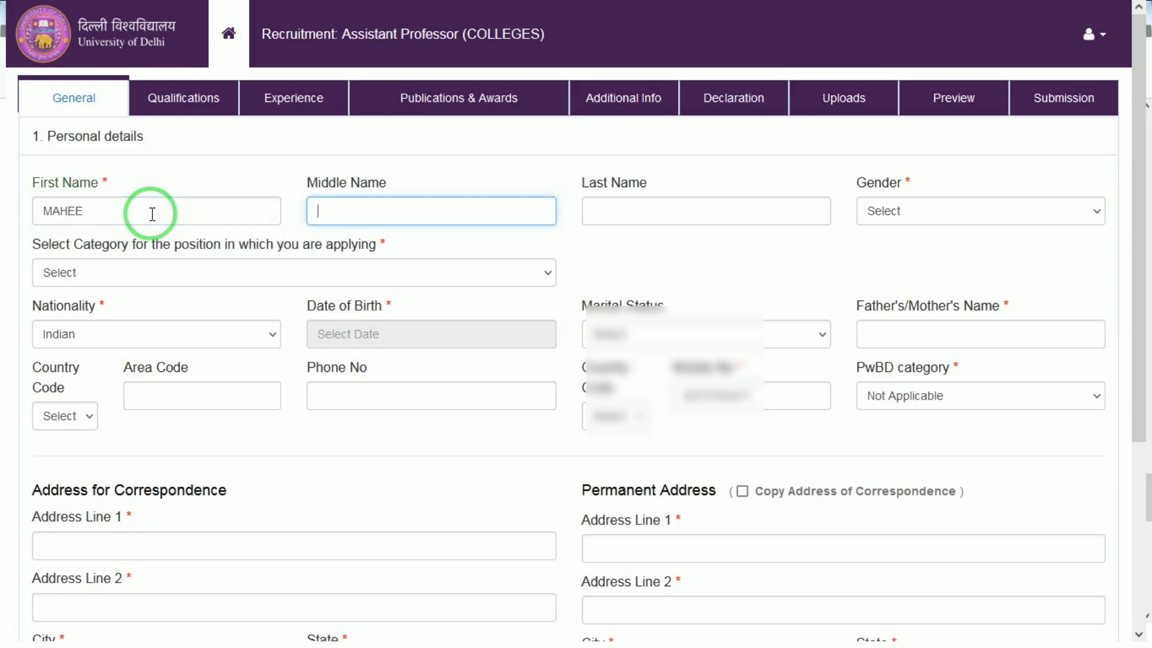
key(Tab)
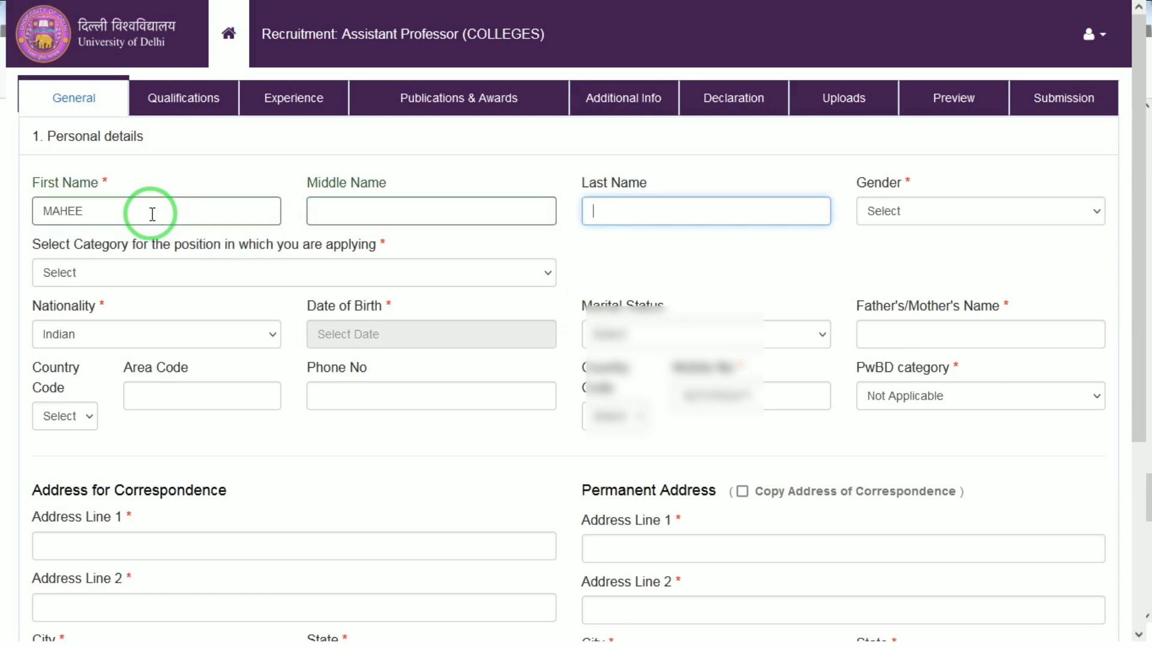
key(Tab)
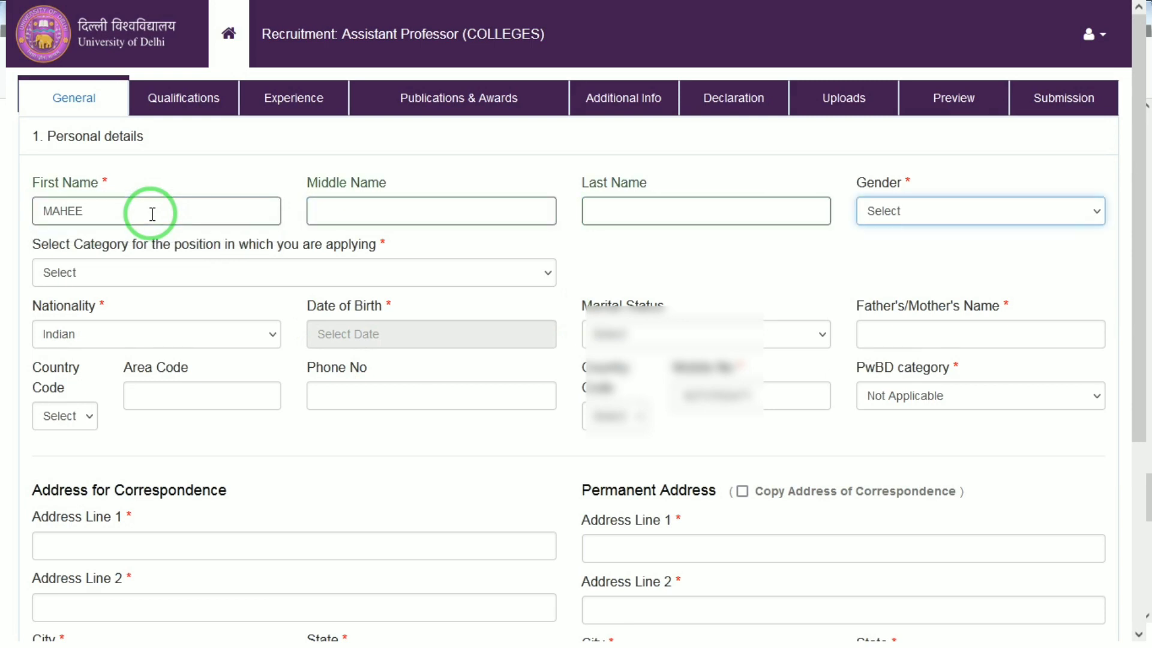
Set the gender to Female and the application category to SC
click(942, 210)
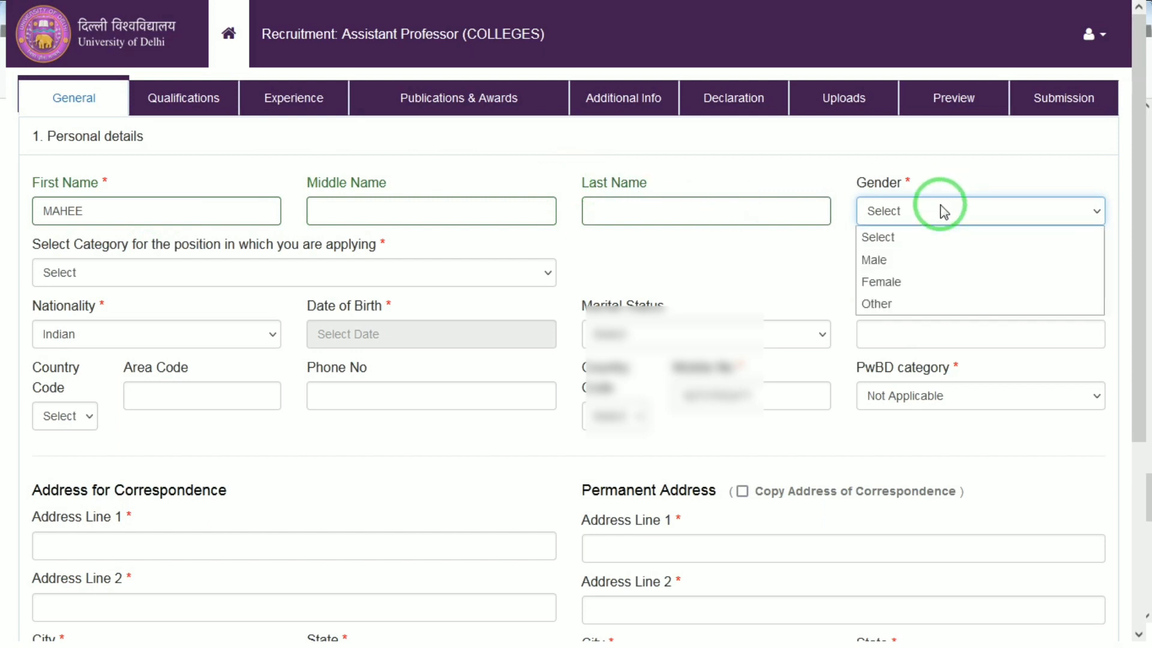
click(888, 291)
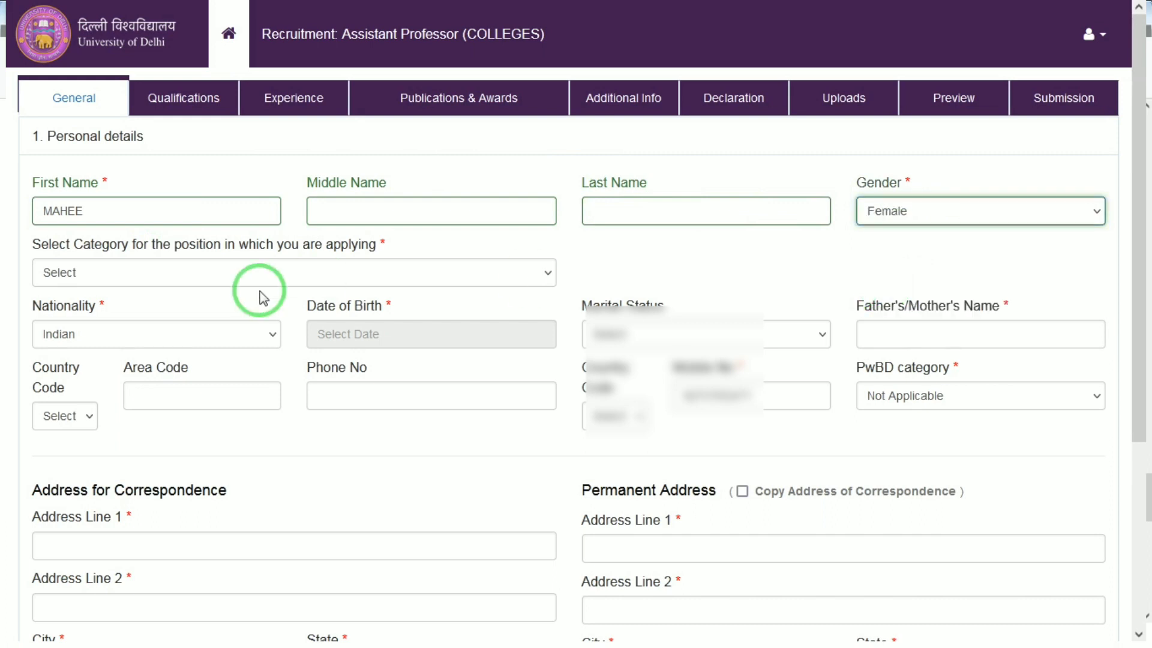
click(134, 273)
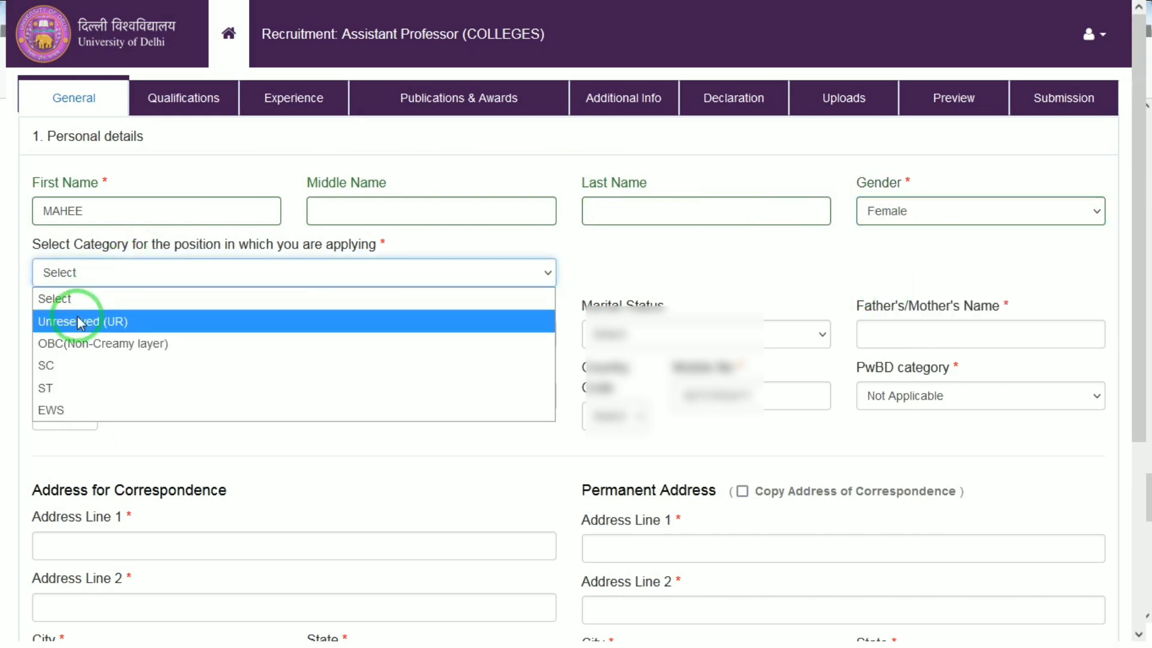
click(56, 366)
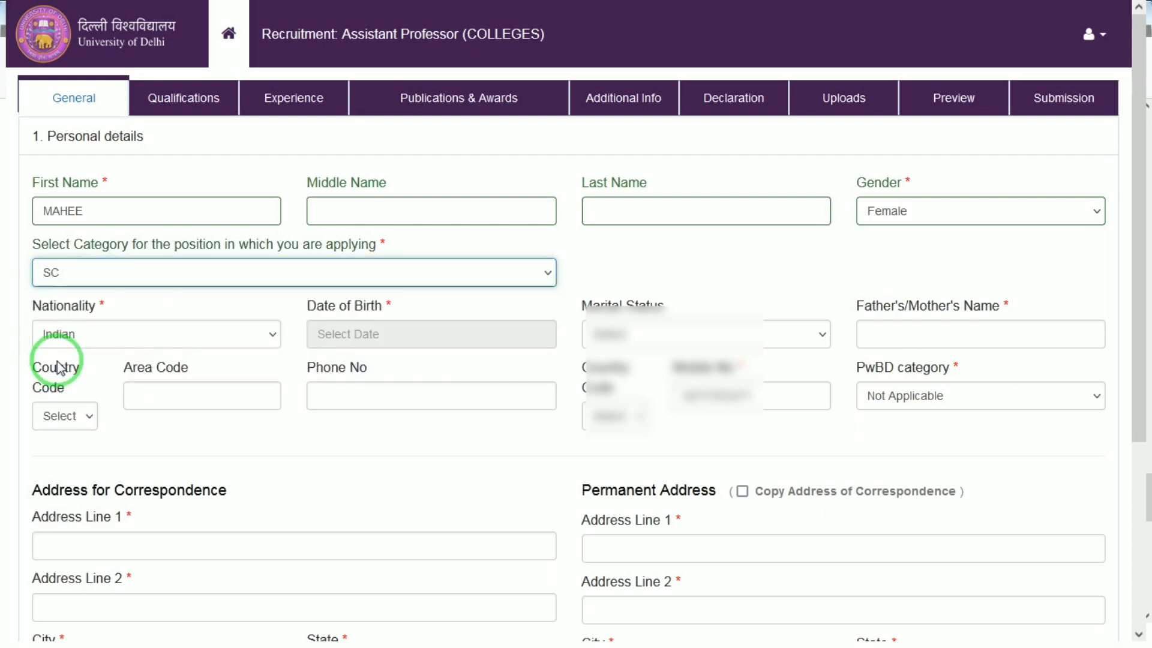
Pick the applicant's date of birth from the calendar
click(375, 322)
click(481, 369)
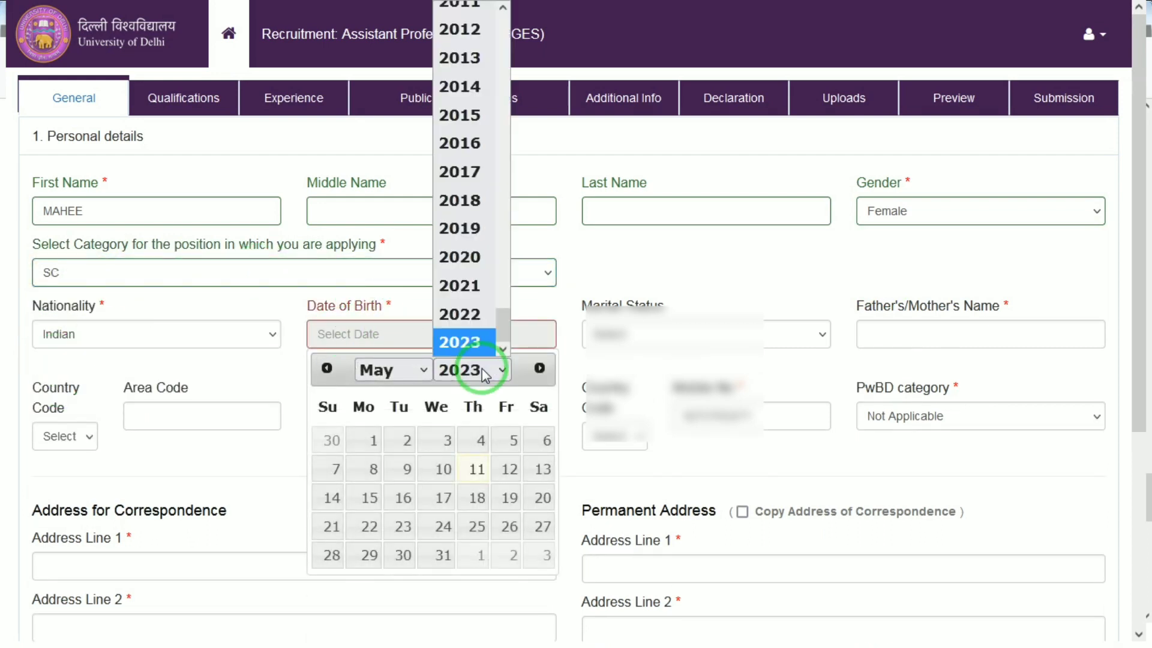
text(2000)
key(Return)
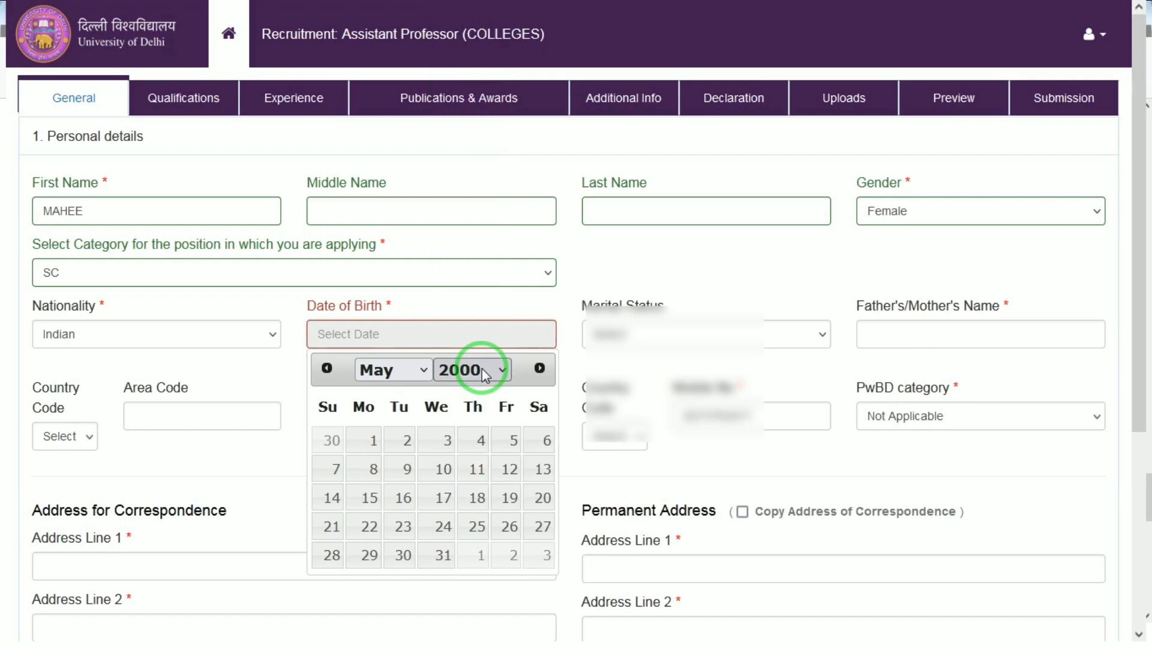
click(419, 370)
click(374, 29)
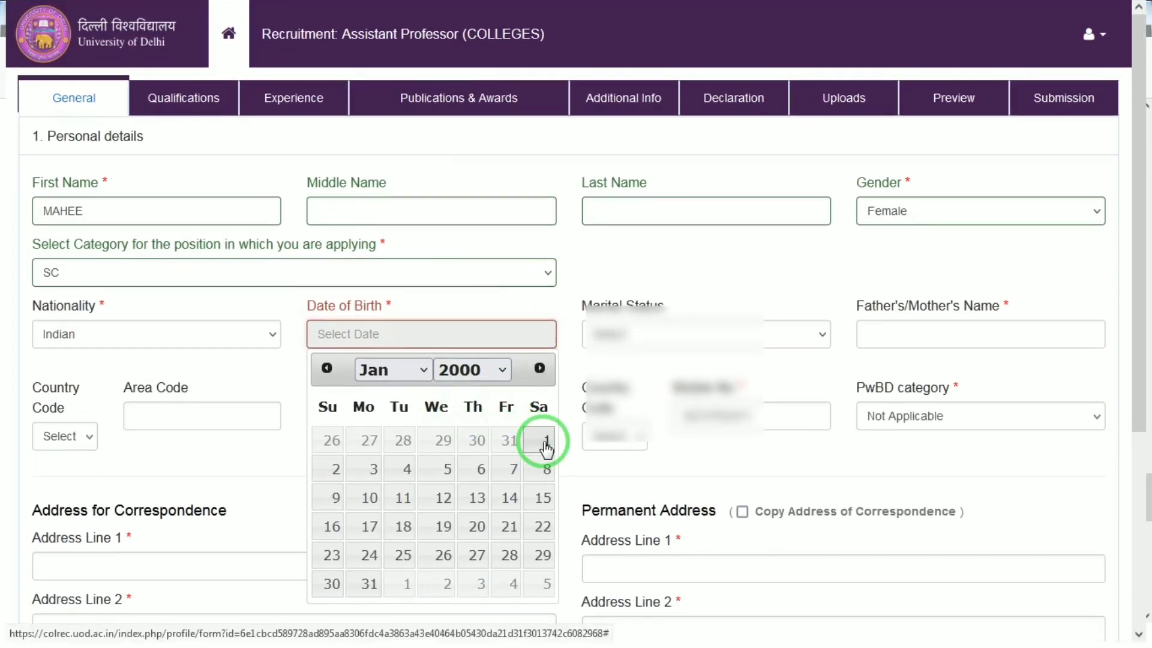
click(542, 441)
Set the marital status to Single and enter the father's/mother's name
click(656, 347)
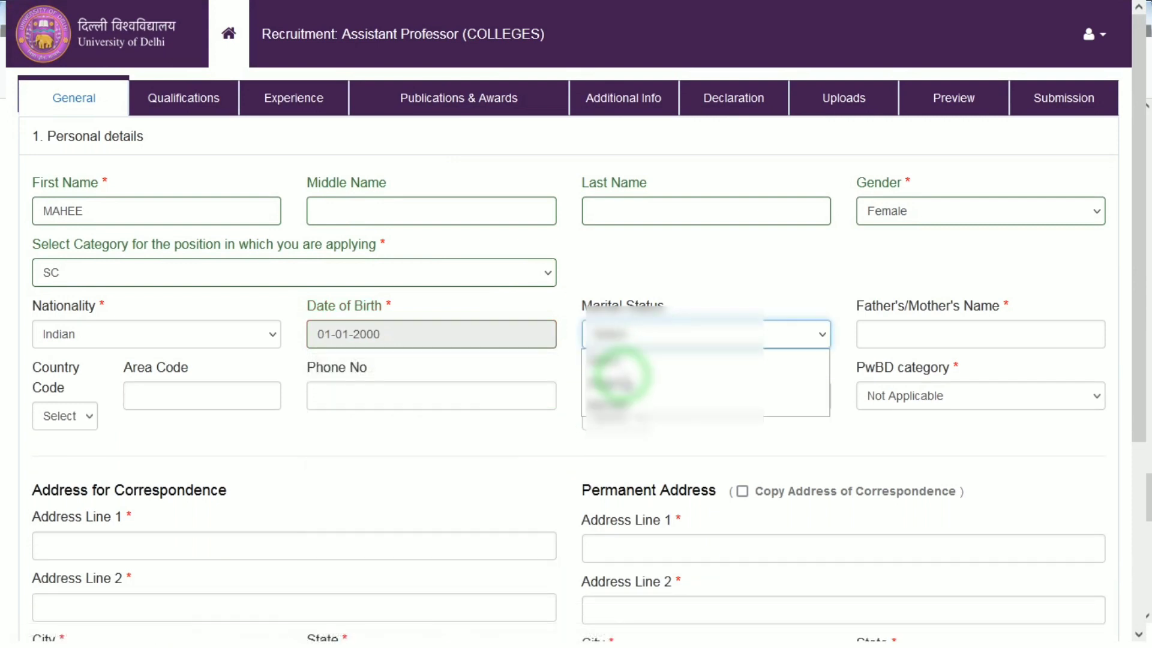
click(621, 378)
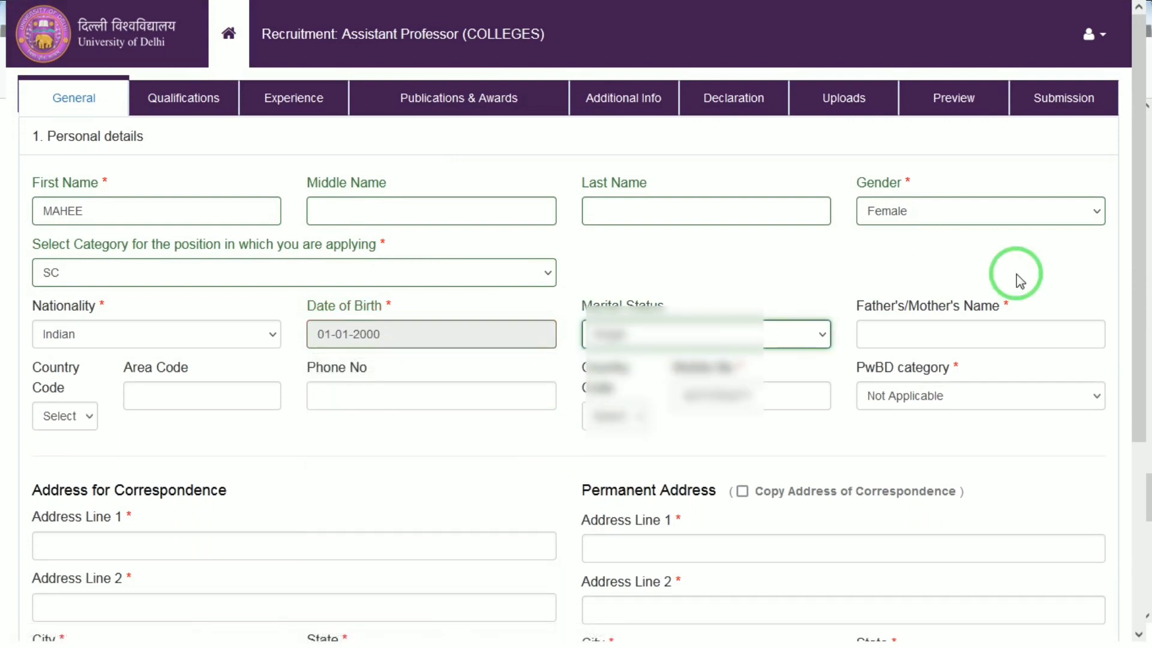
click(978, 328)
text(RAM)
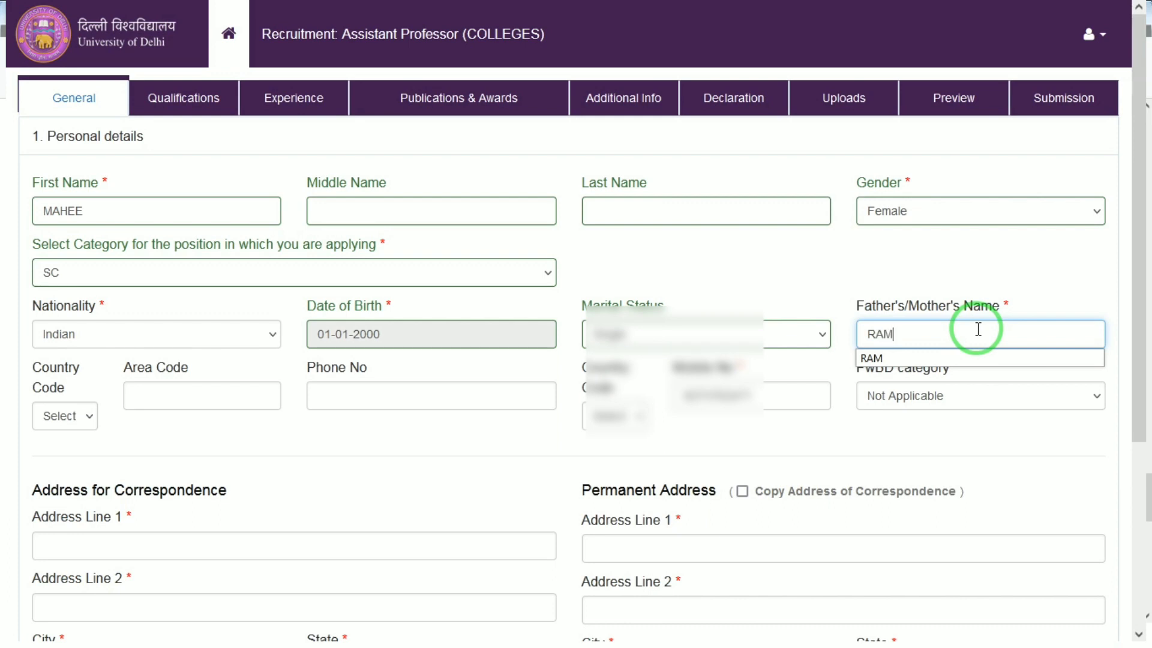
key(Tab)
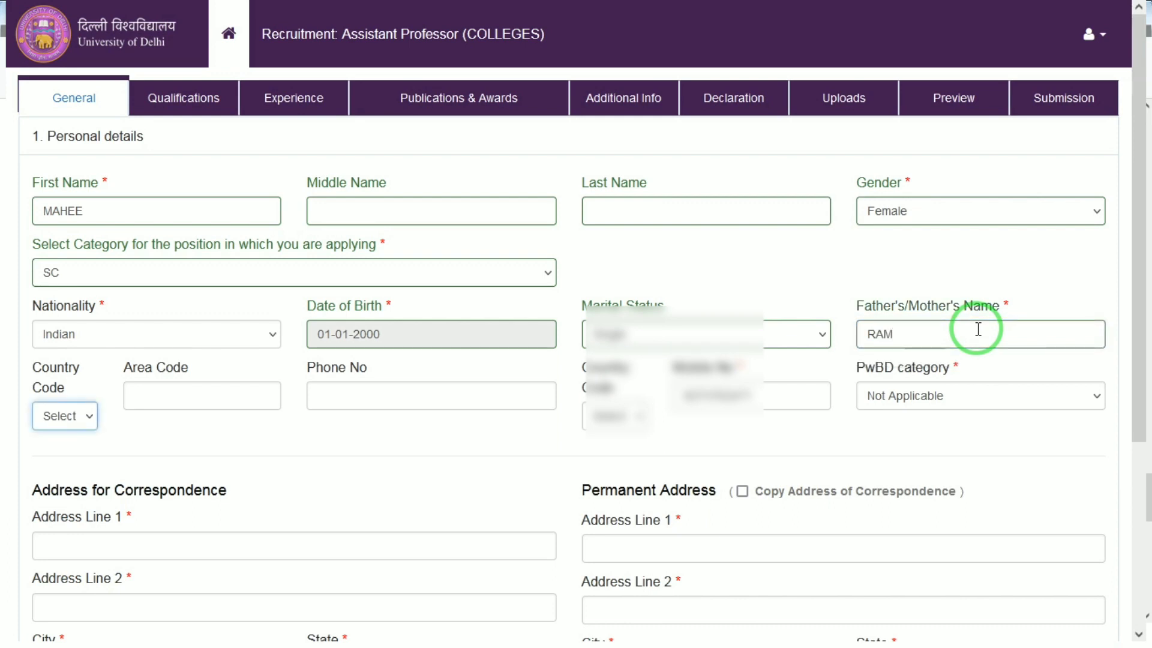
Set both the phone and mobile country codes to India
click(94, 417)
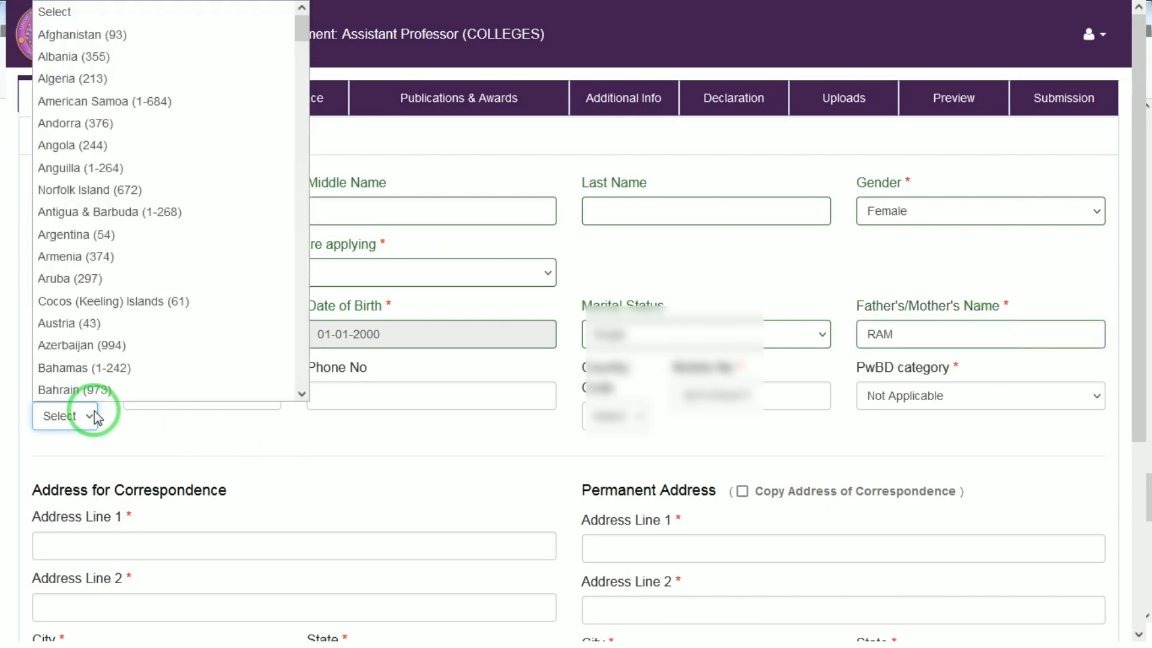
text(india)
key(Return)
key(Tab)
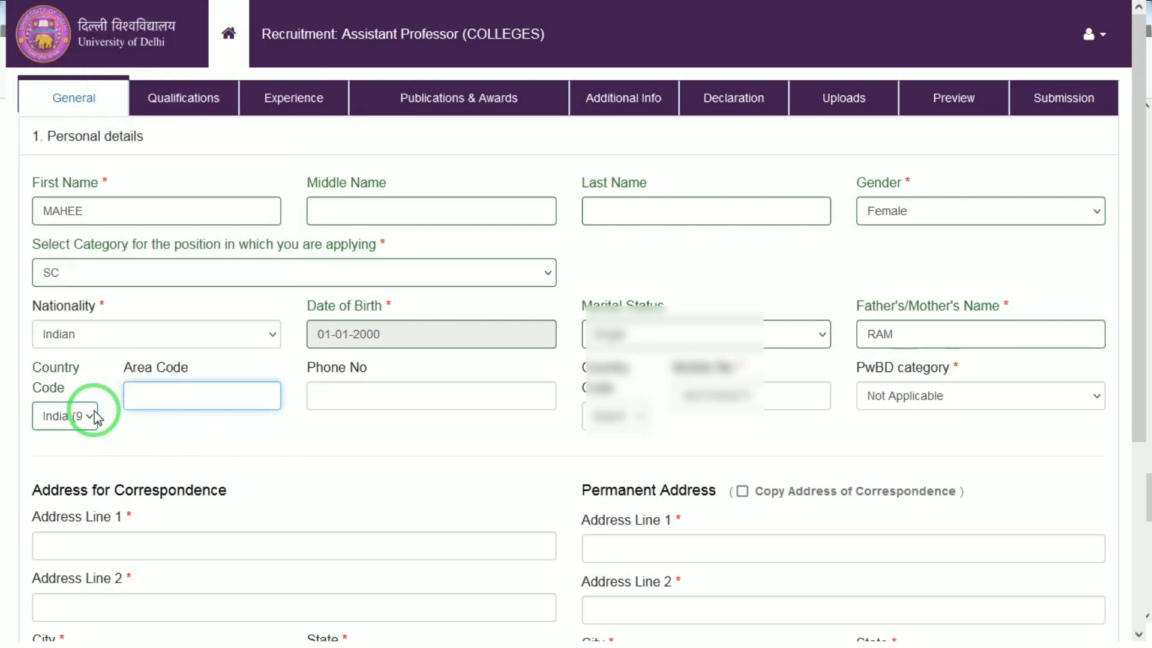
key(Tab)
key(Tab)
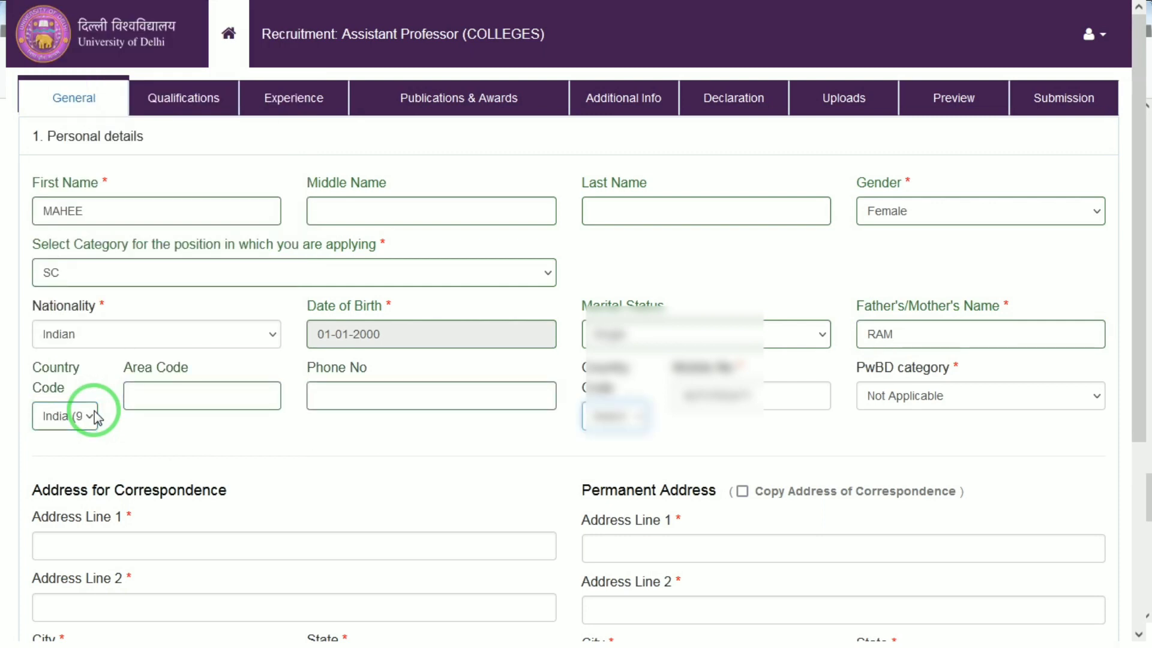
click(598, 414)
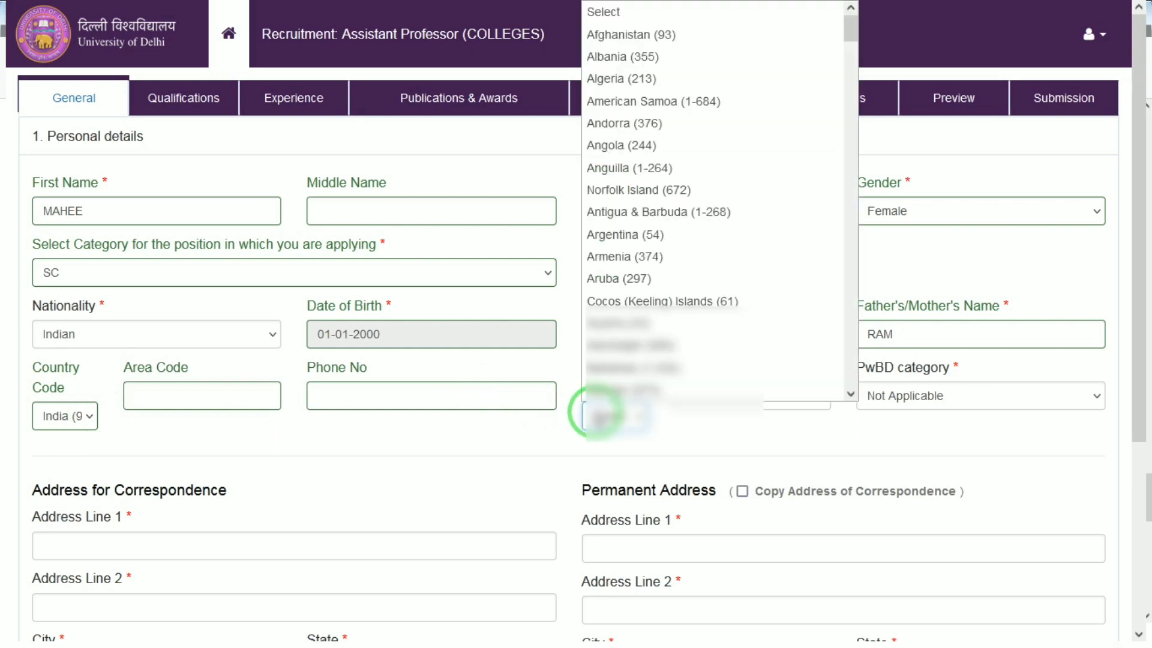
text(in)
key(Return)
key(Tab)
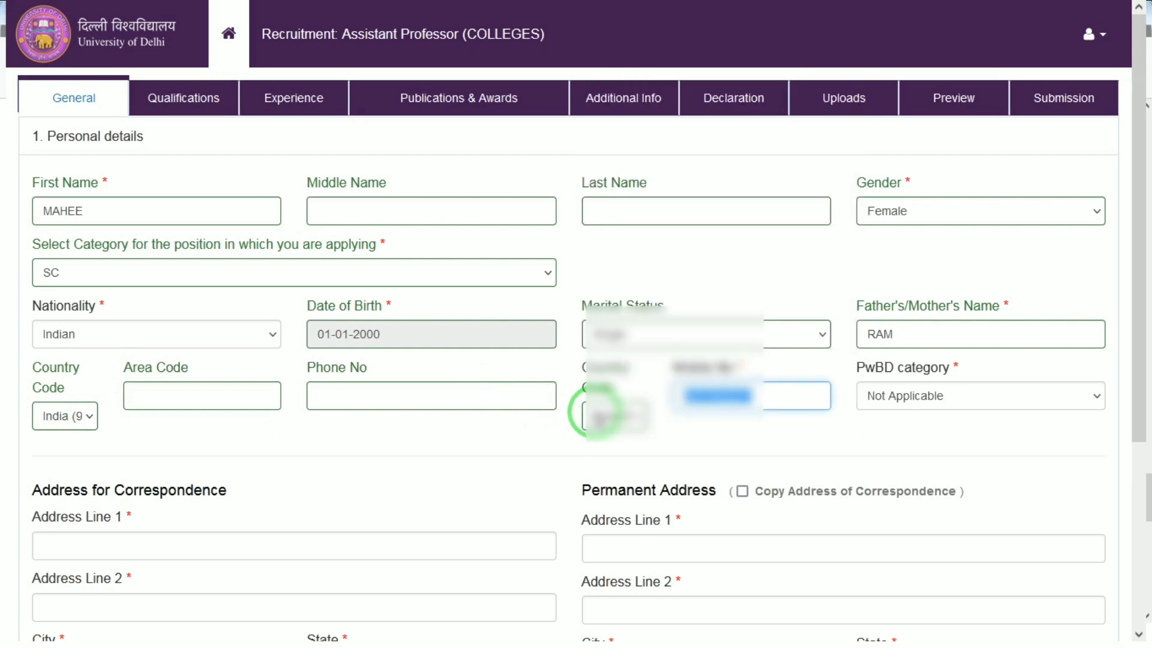
Select Not Applicable as the PwBD category
click(874, 406)
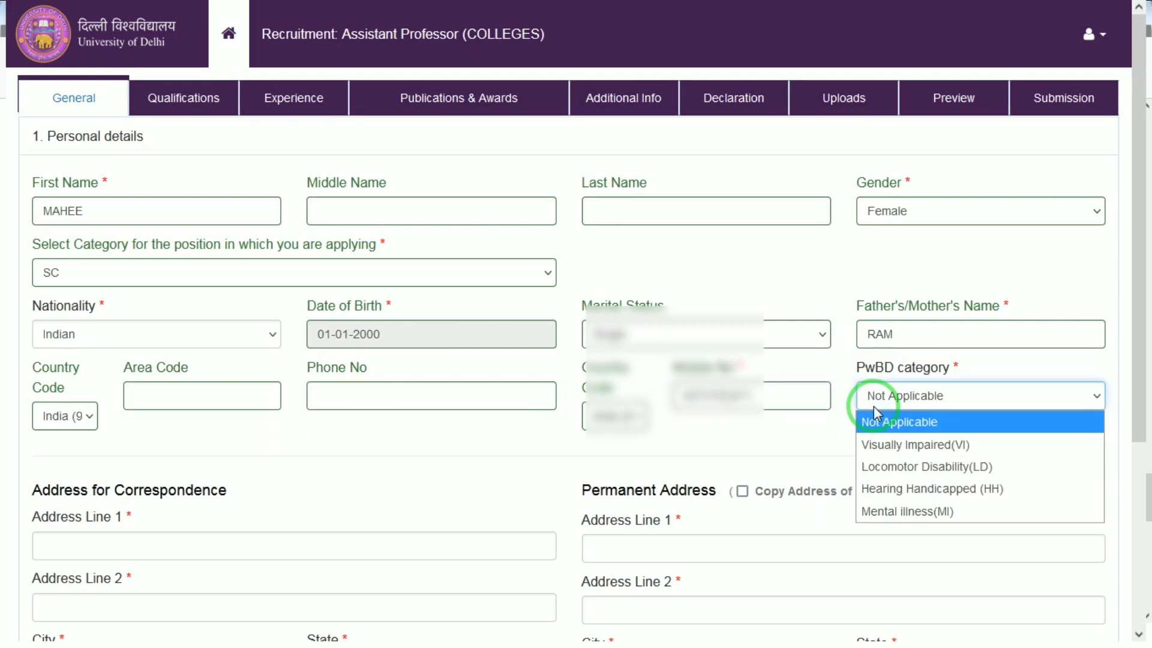
click(874, 406)
click(873, 406)
click(873, 405)
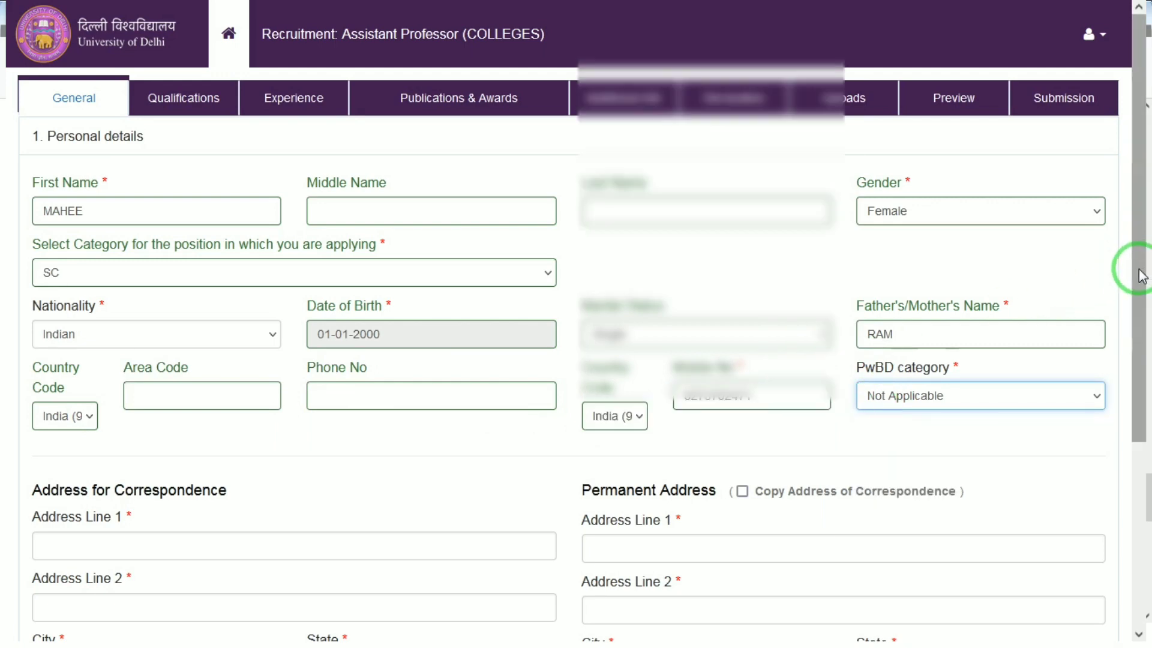
Enter the first line of the correspondence address
drag(1143, 272, 1134, 476)
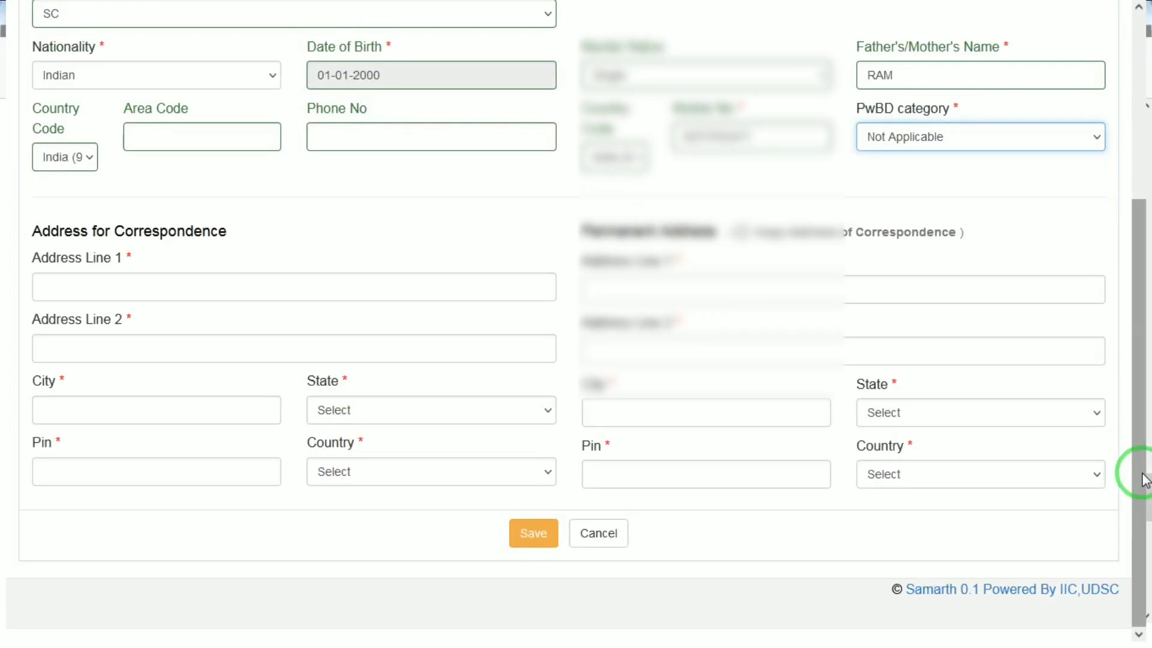
click(307, 270)
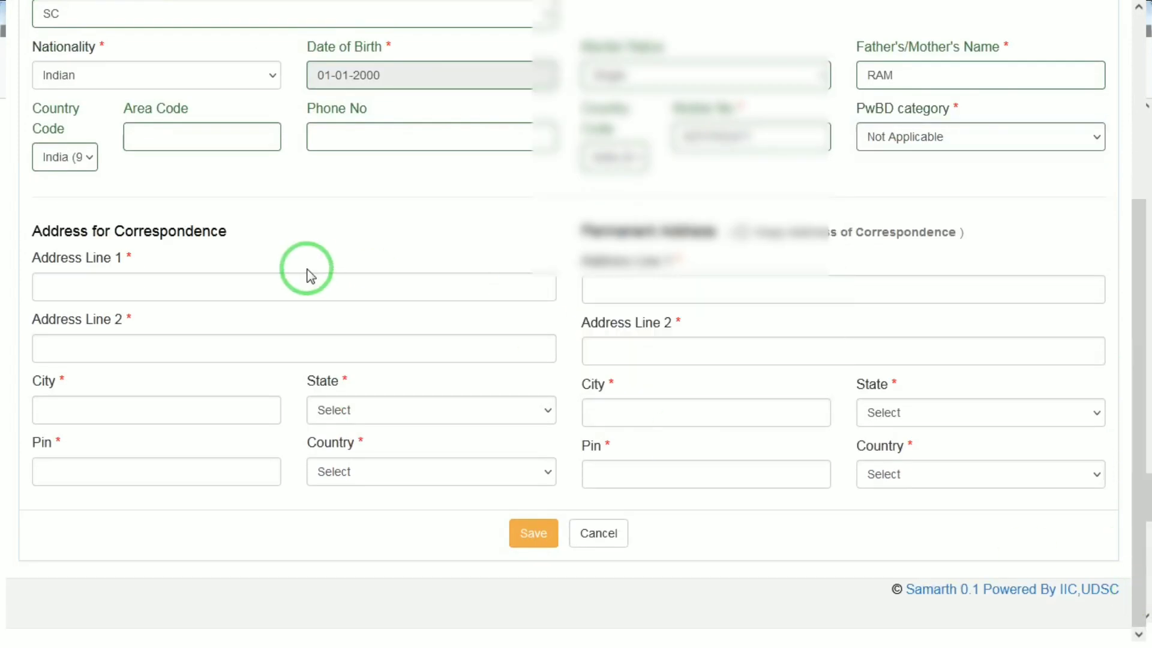
click(240, 275)
text(VI)
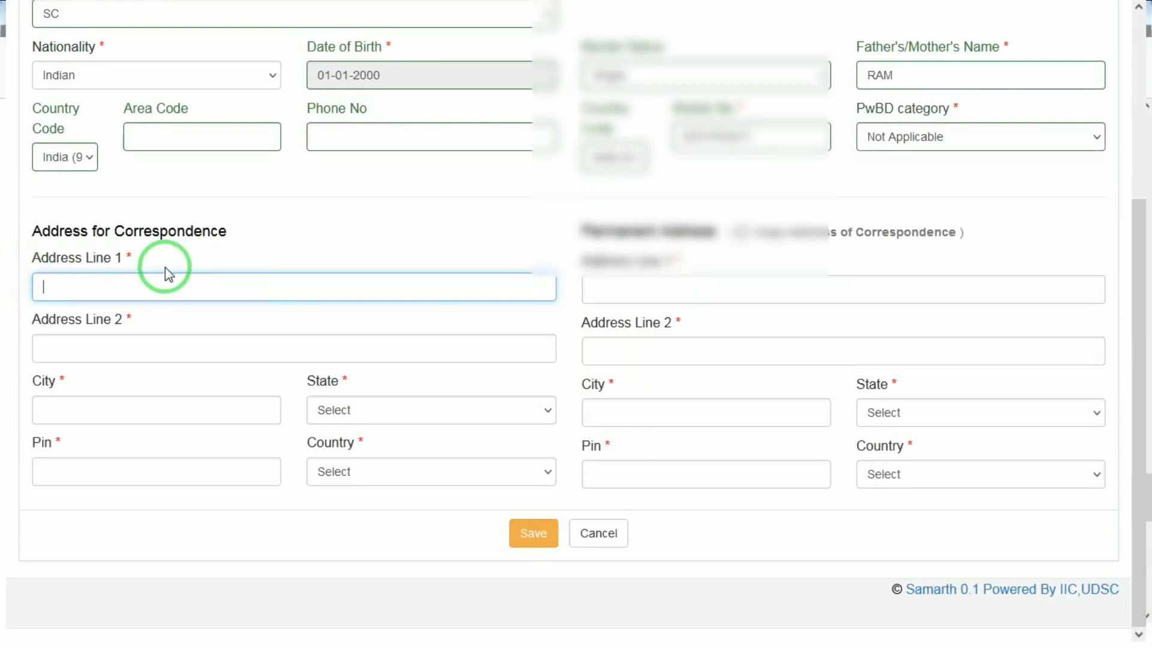
text(LL)
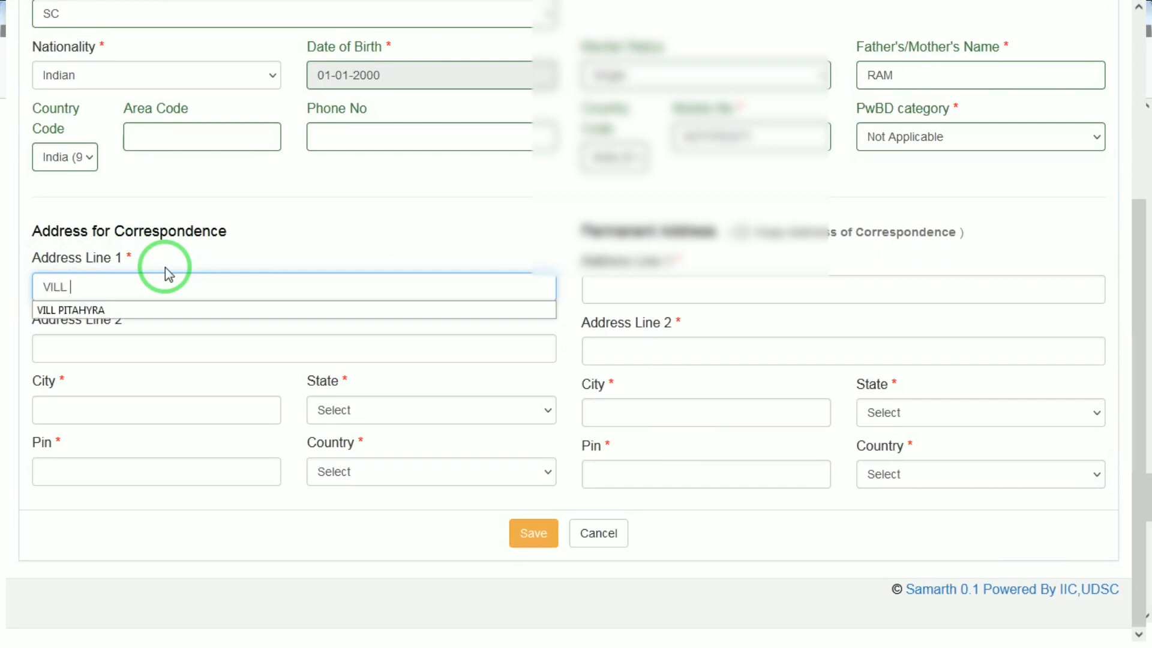
key(Down)
key(Return)
key(Tab)
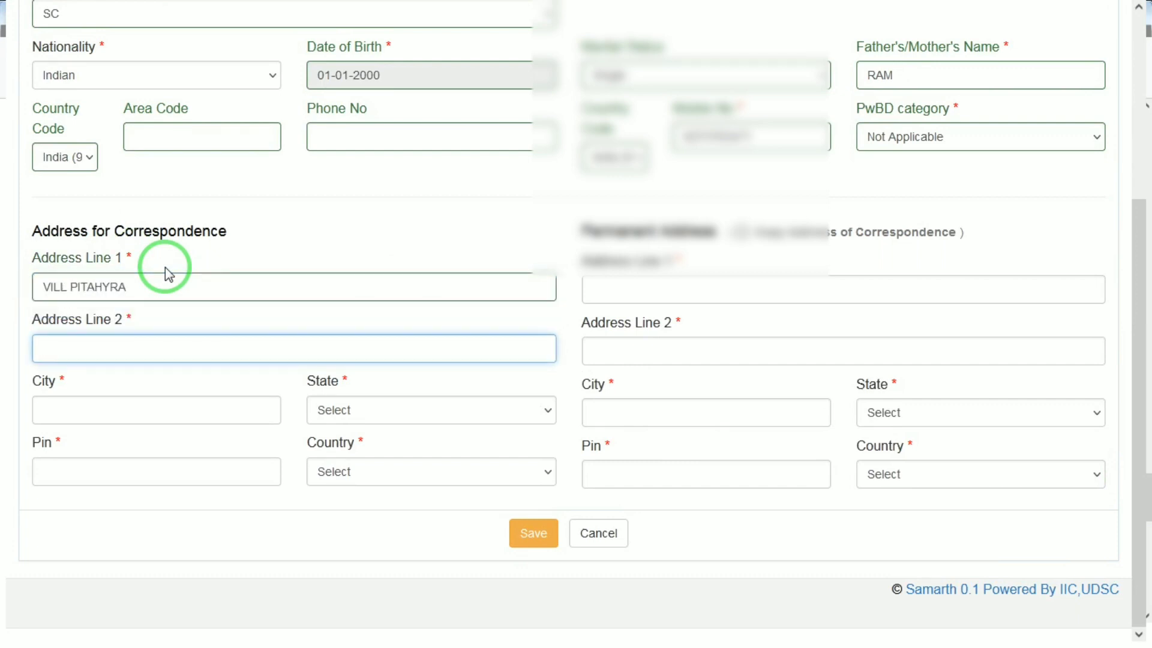
Fill in the correspondence address line 2, city and state
text(PO)
key(Escape)
text(S)
key(Down)
key(Down)
key(Return)
key(Tab)
text(MATHURA)
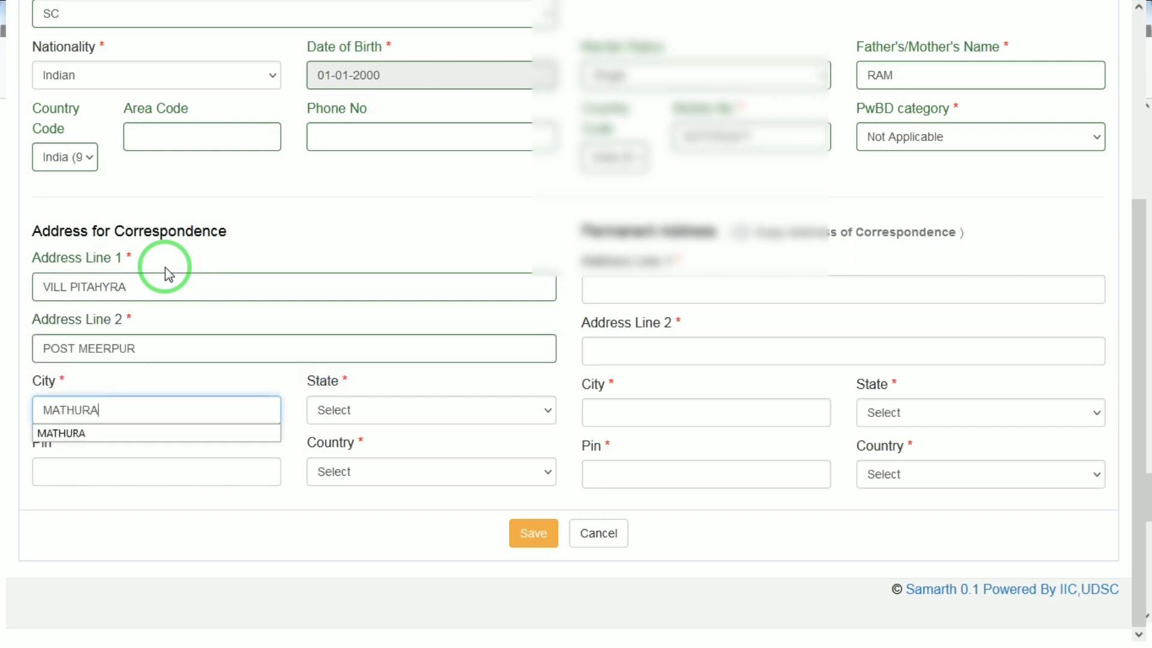
key(Tab)
key(u)
key(Tab)
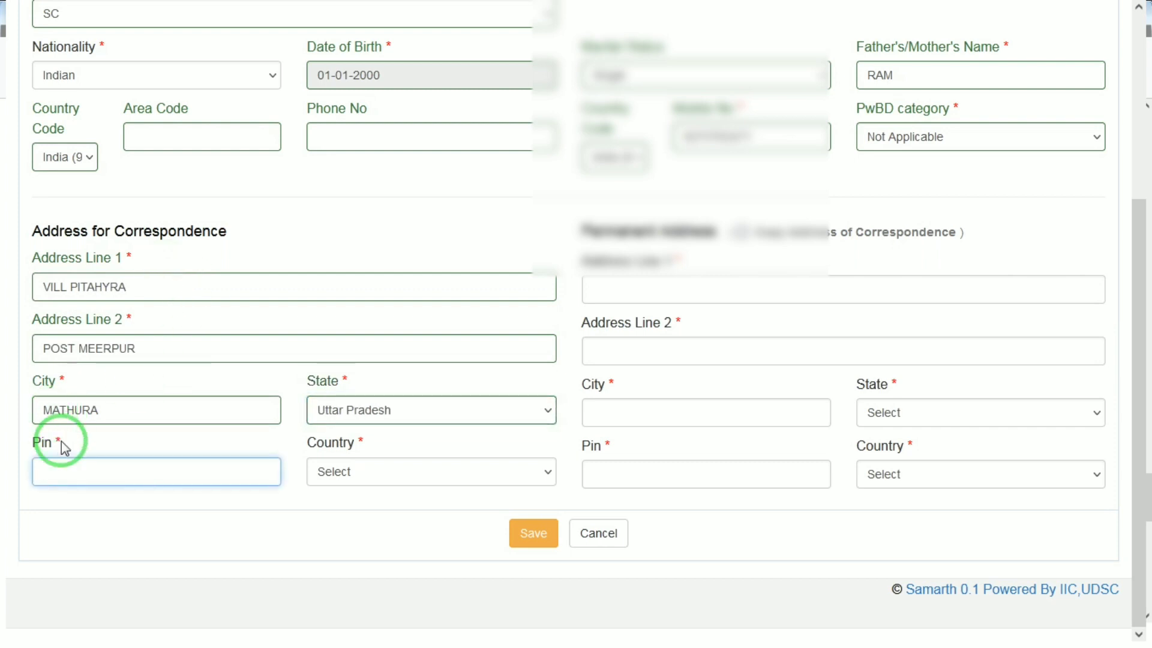
Enter the correspondence address pin code and set its country to India
click(104, 474)
text(2812)
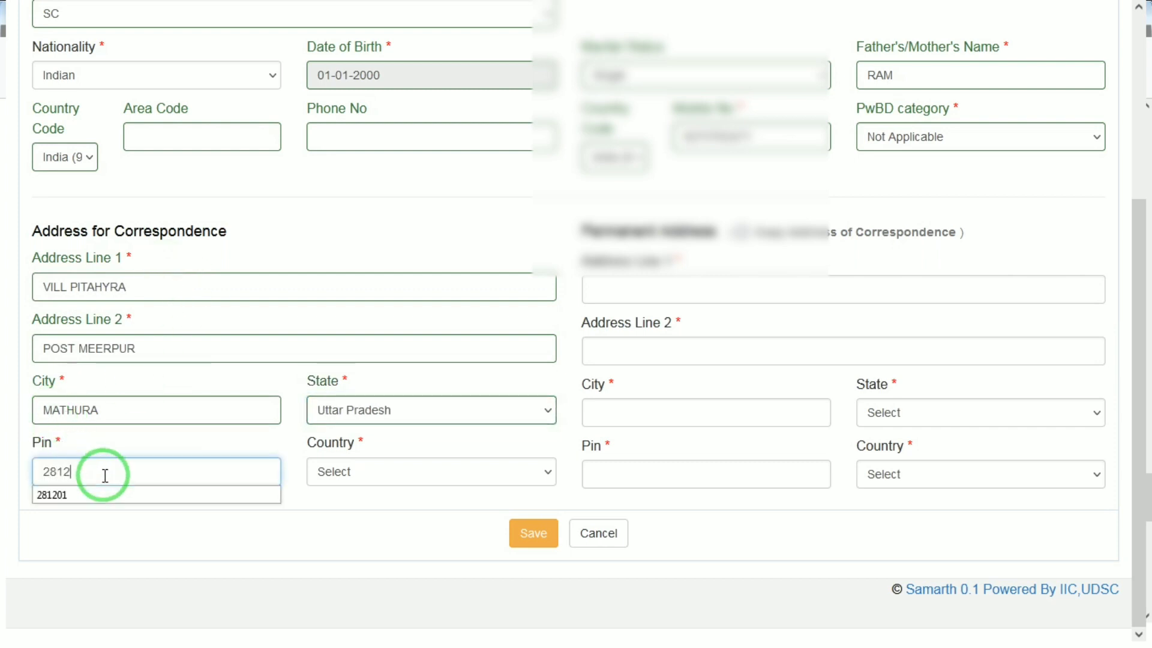
text(05)
key(Tab)
text(in)
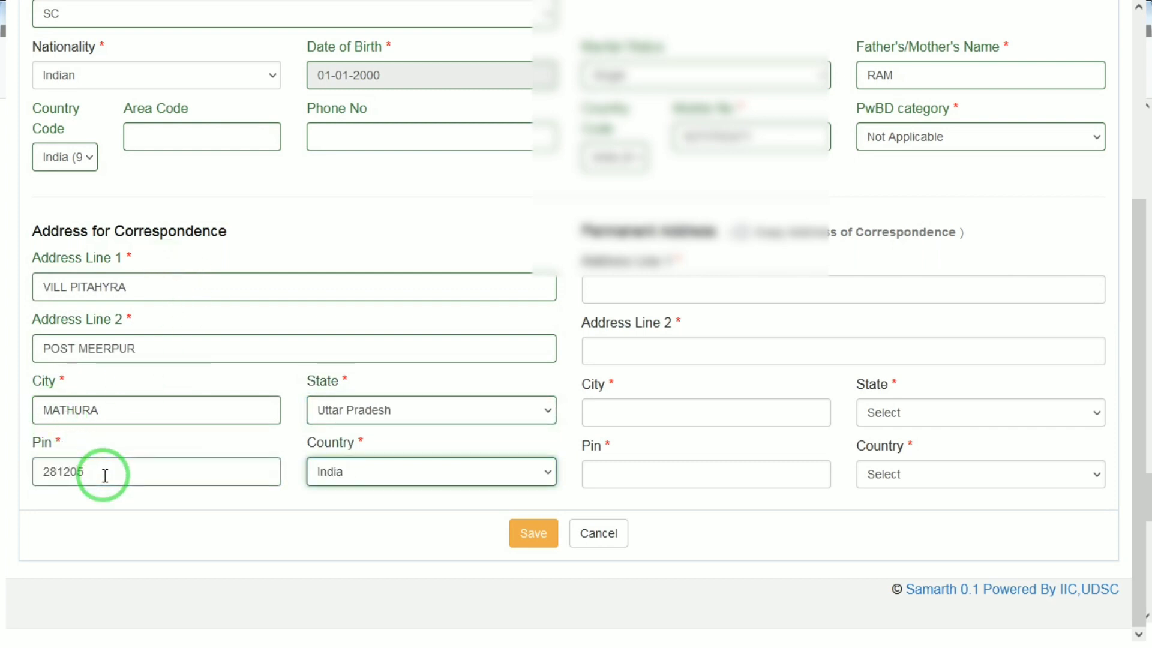
Copy the correspondence address as the permanent address, save the personal details and proceed to Qualifications
click(743, 233)
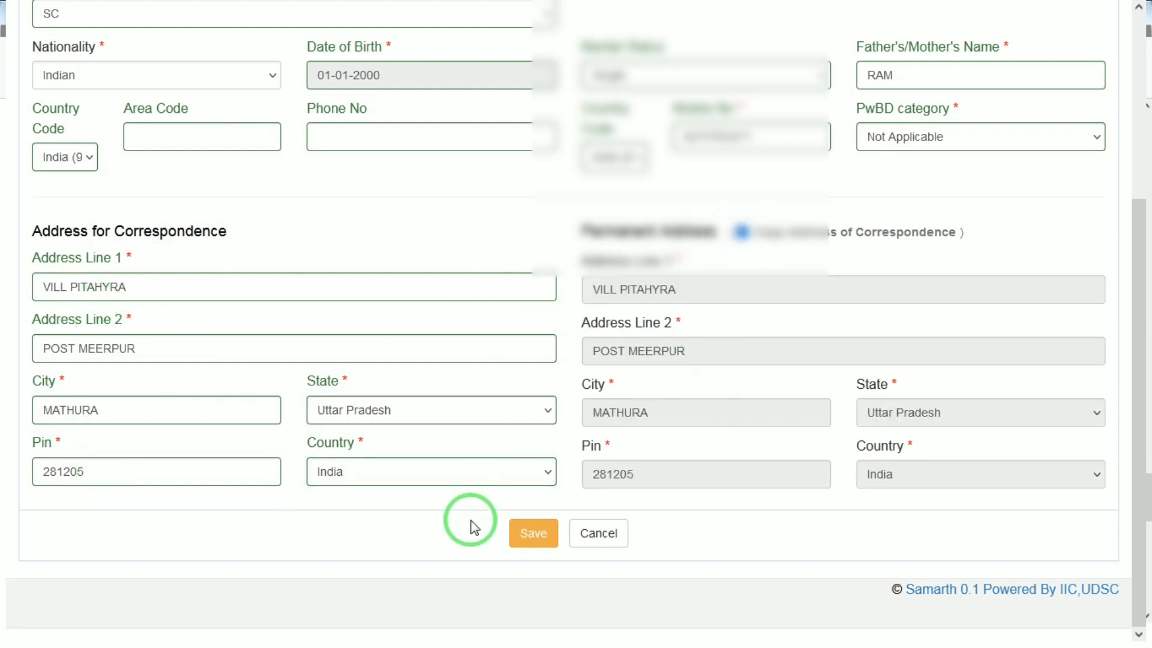
click(531, 535)
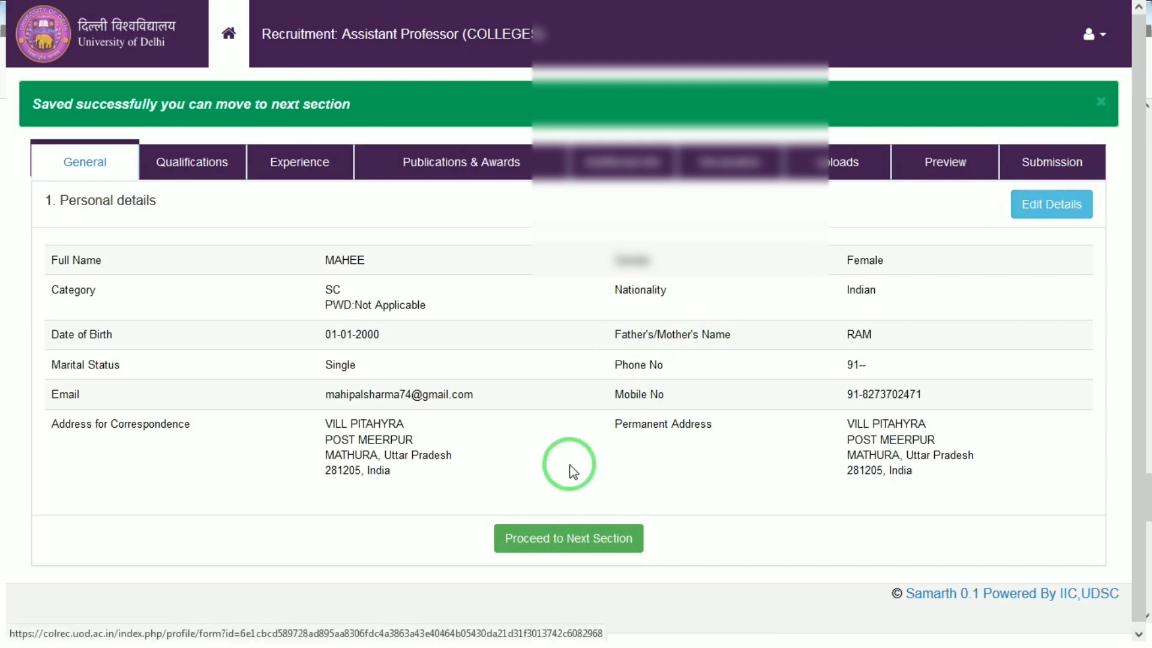
click(560, 548)
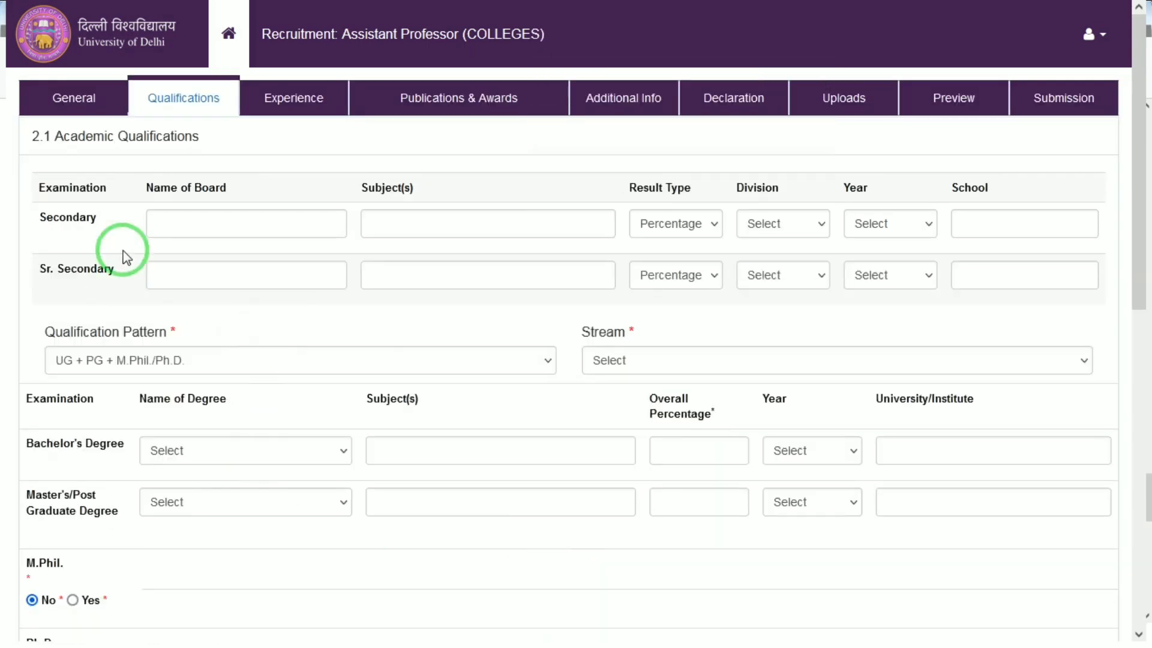
Enter the Secondary board as CBSE and the subjects as HINDI ENGLISH MATH SCIENCE
click(206, 228)
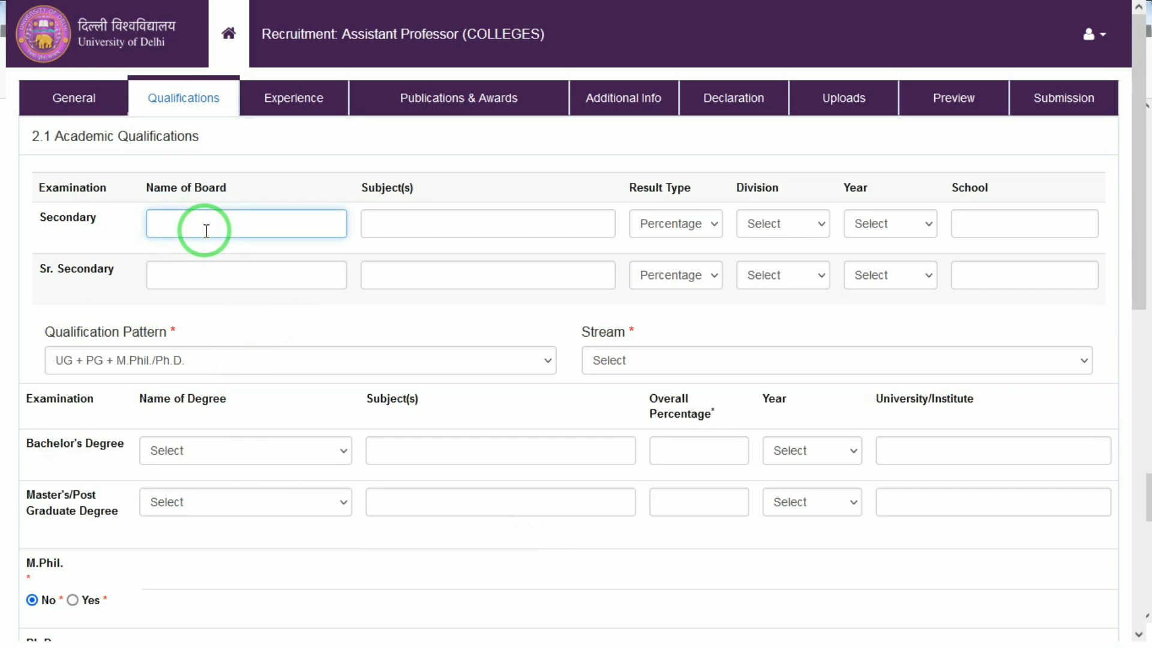
text(CBSE)
key(Tab)
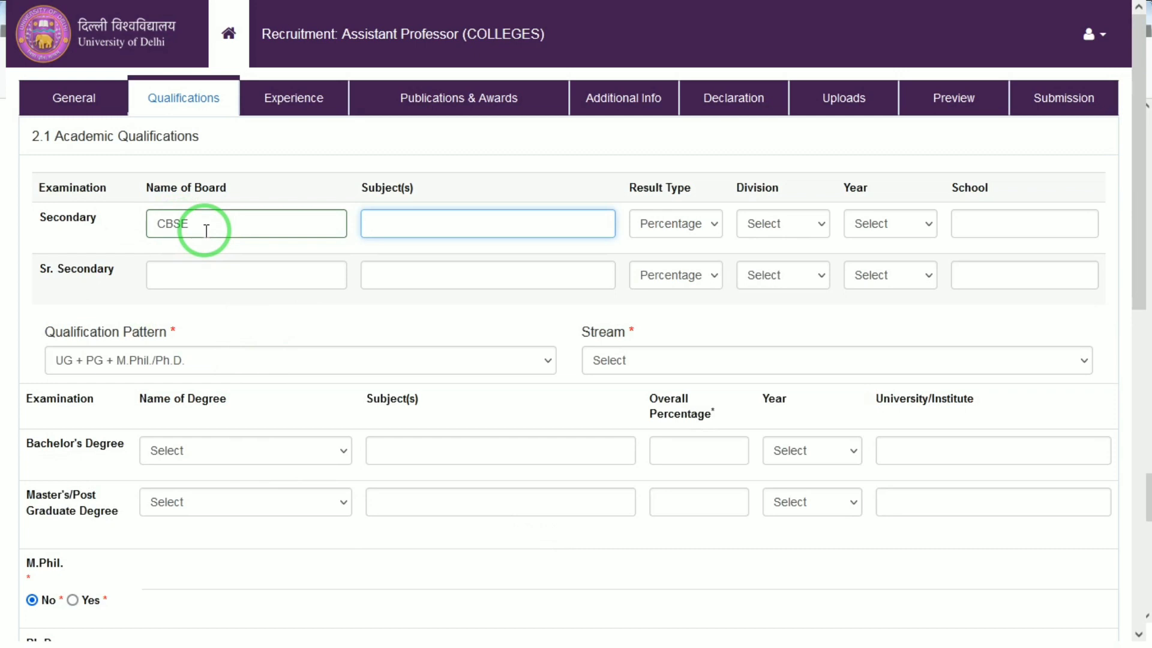
text(HINDI ENGLISH MATH S)
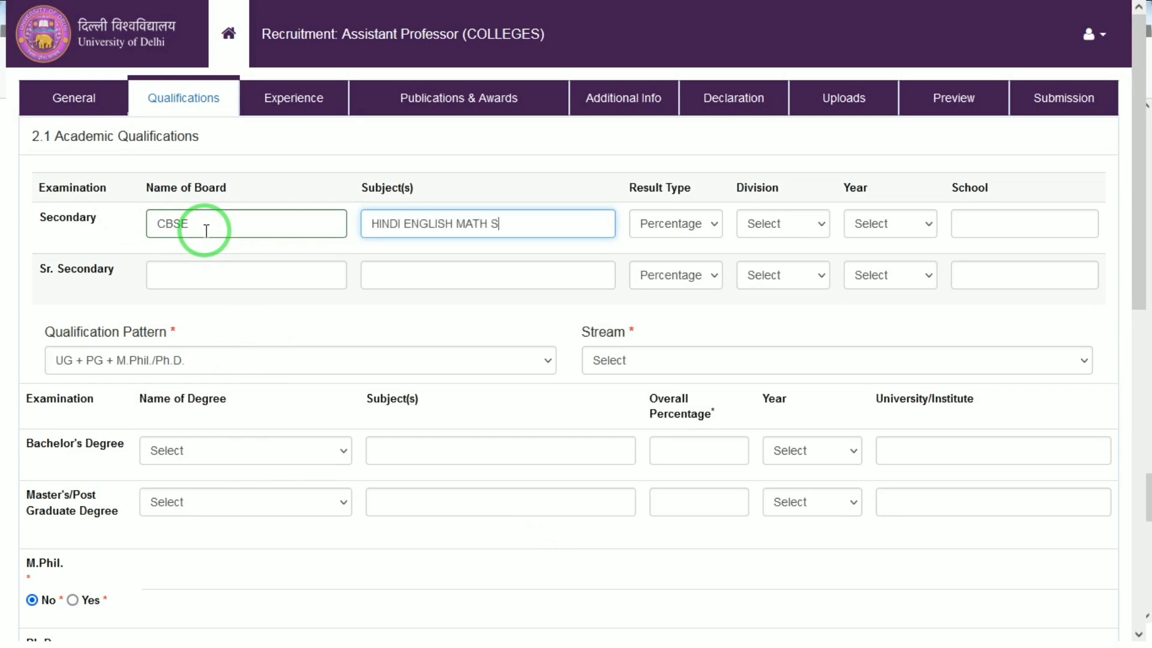
text(CIENCE)
key(Tab)
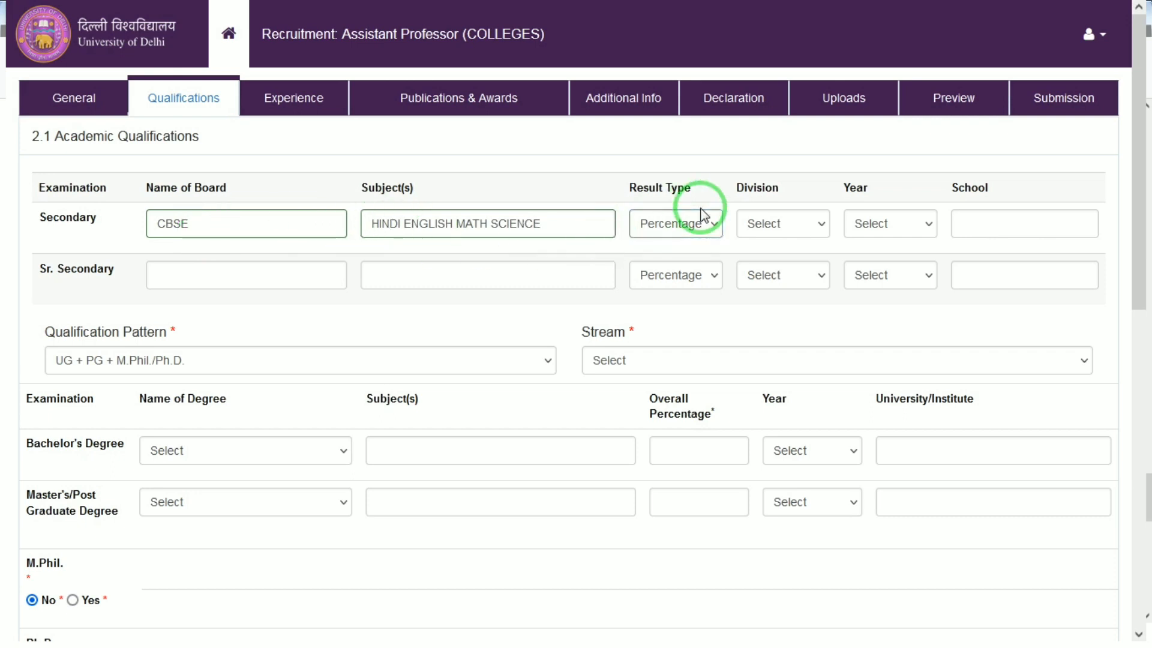
Keep the Secondary result type as Percentage and set its division to 1st
click(704, 215)
click(695, 225)
click(776, 224)
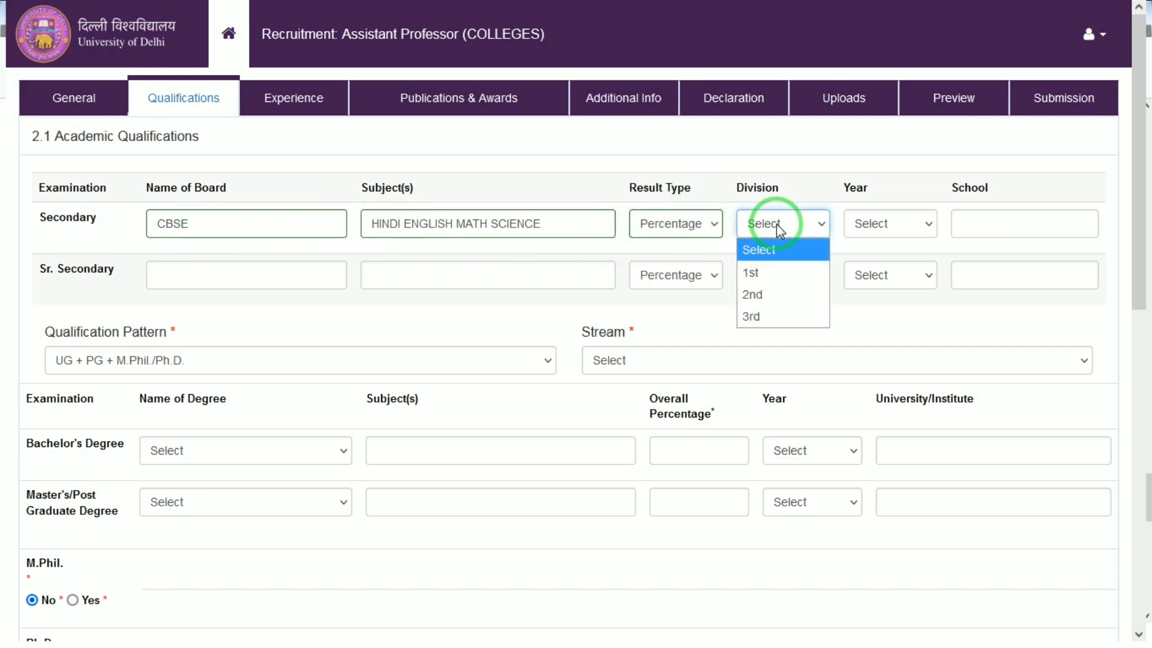
key(Down)
key(Return)
key(Tab)
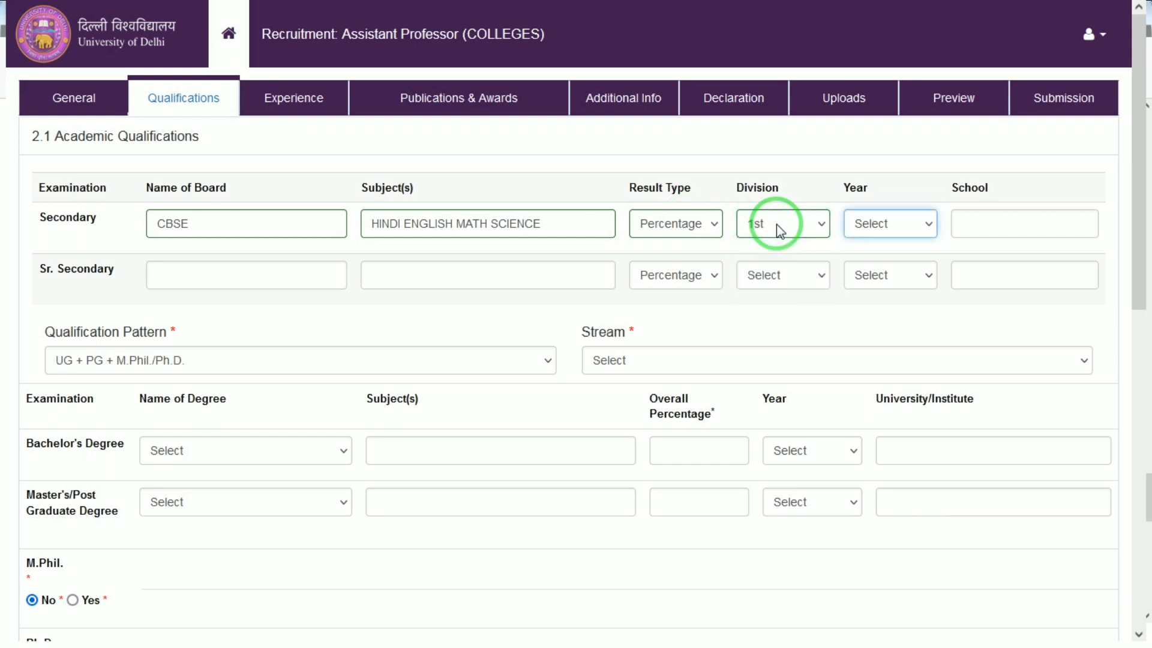
Set the Secondary year to 2013 and the school to JANTA IC NAUHJHEEL
click(863, 225)
text(2019)
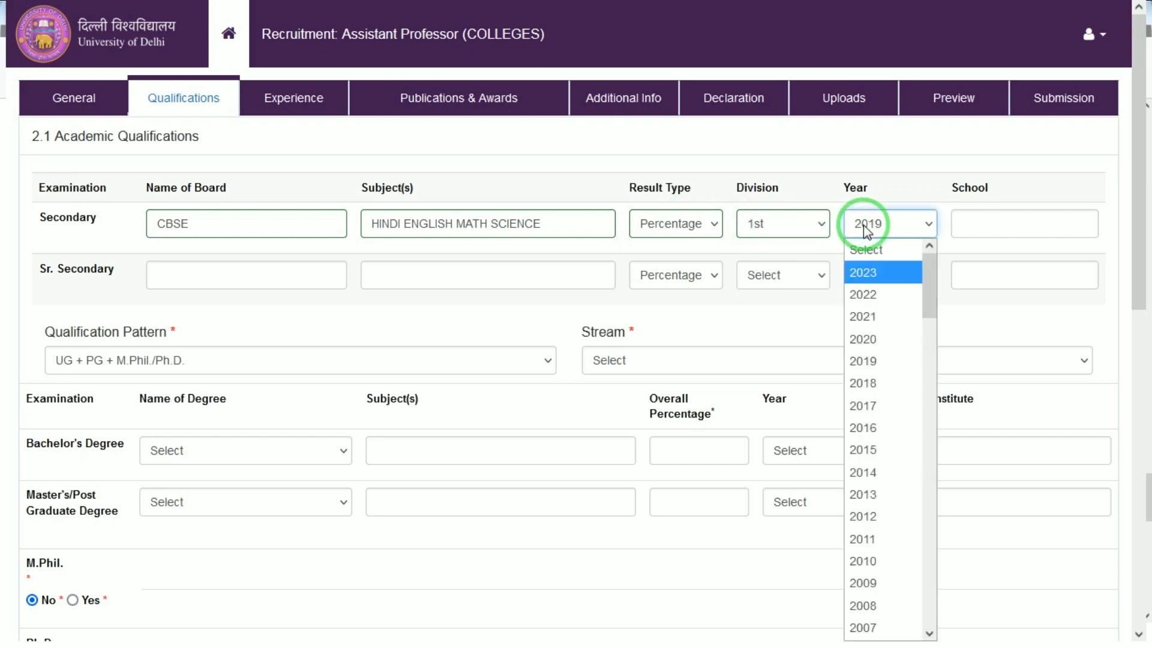
text(2013)
key(Return)
key(Tab)
text(JANT)
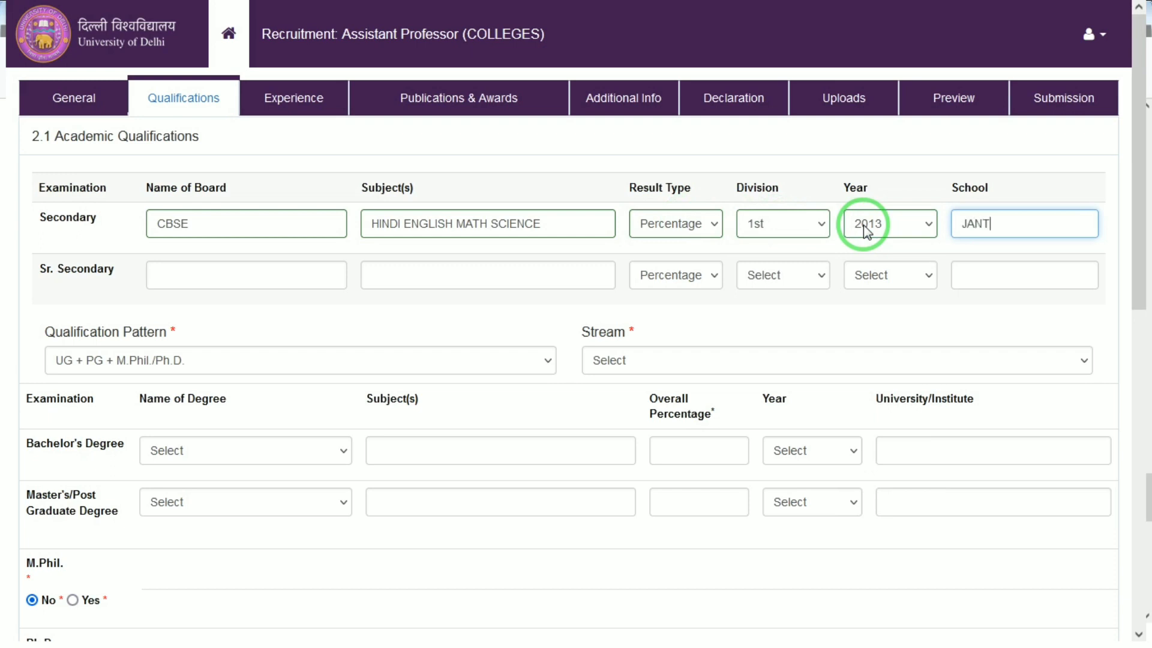
text(A IC NAUHJHEEL)
key(Tab)
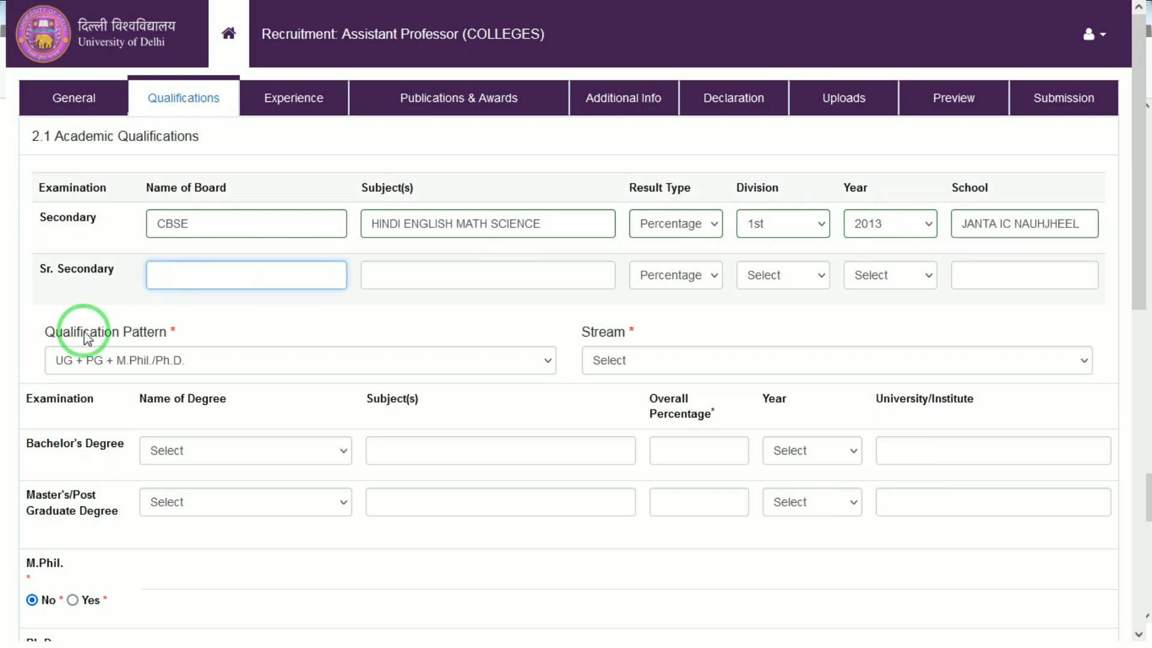
Enter the Sr. Secondary board as CBSE BOARD and the subjects as PCM HINDI ENG
click(252, 254)
click(229, 273)
text(CBSE)
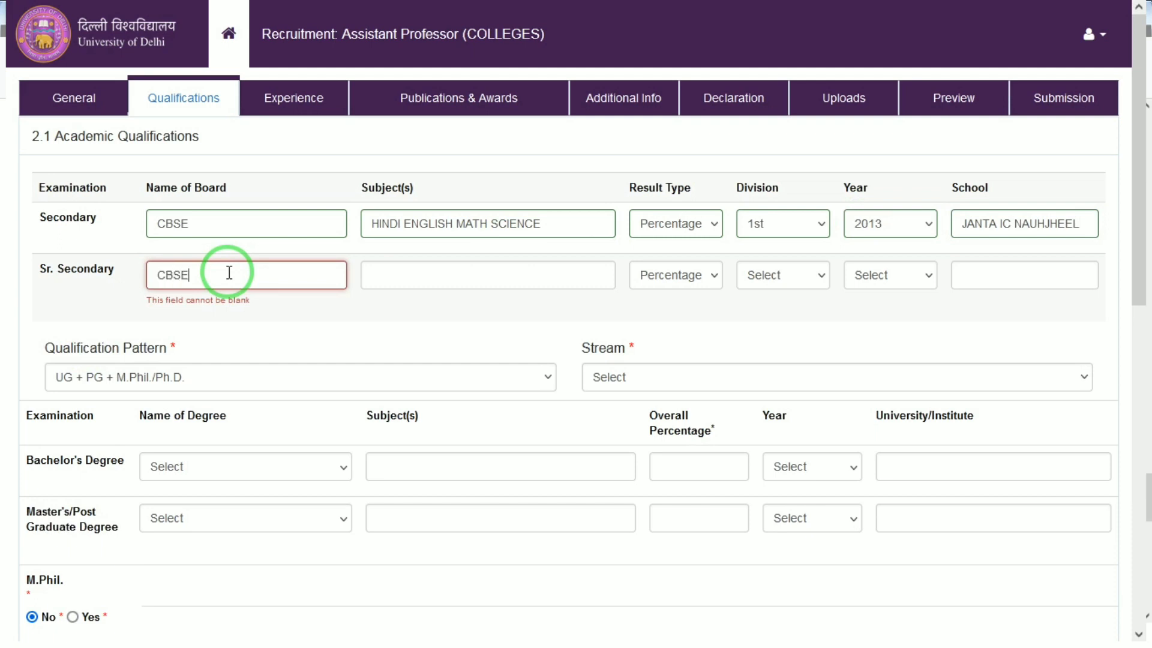
text( BOARD)
key(Tab)
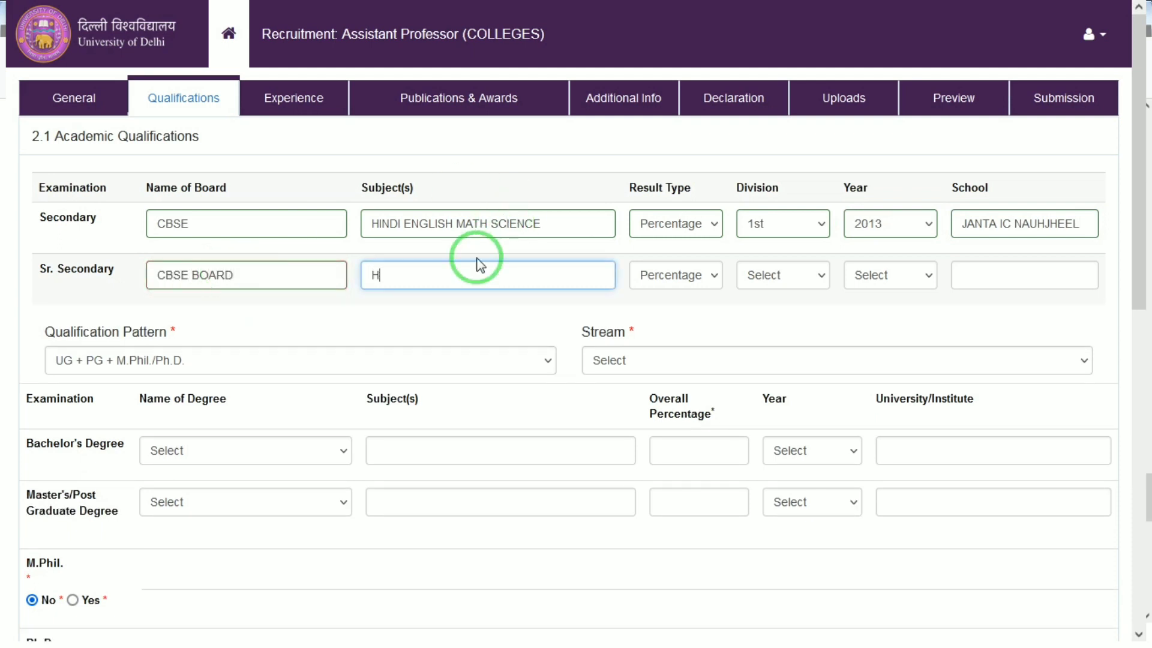
text(PCM HINDI ENG)
key(Tab)
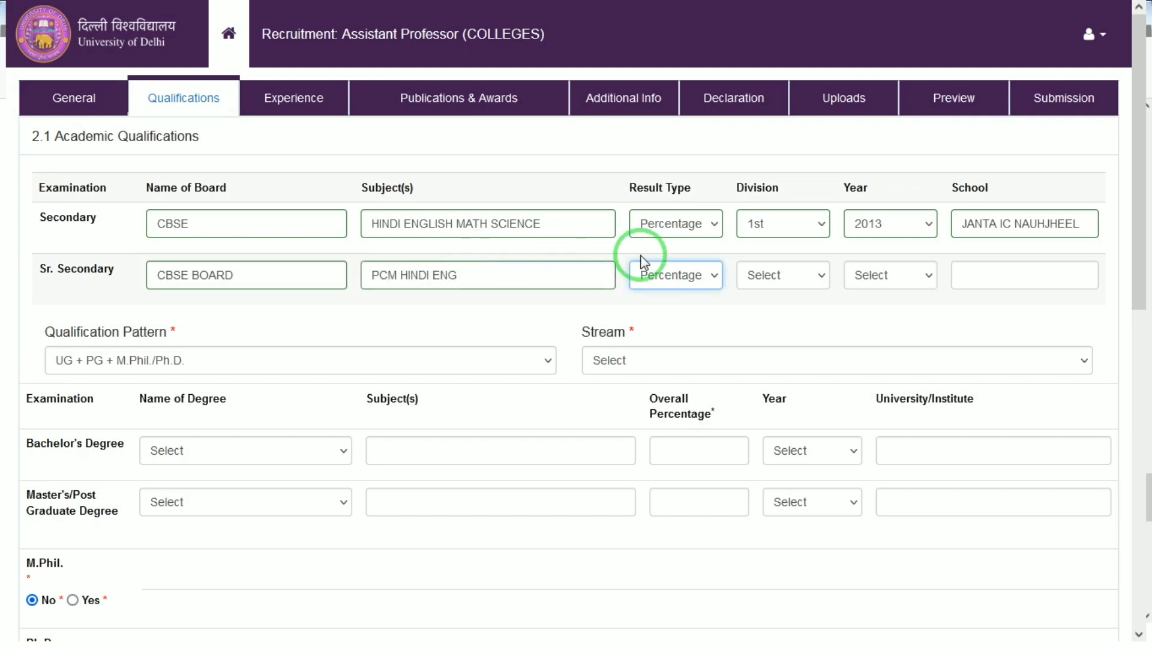
Keep the Sr. Secondary result type as Percentage and set its division to 1st
click(690, 276)
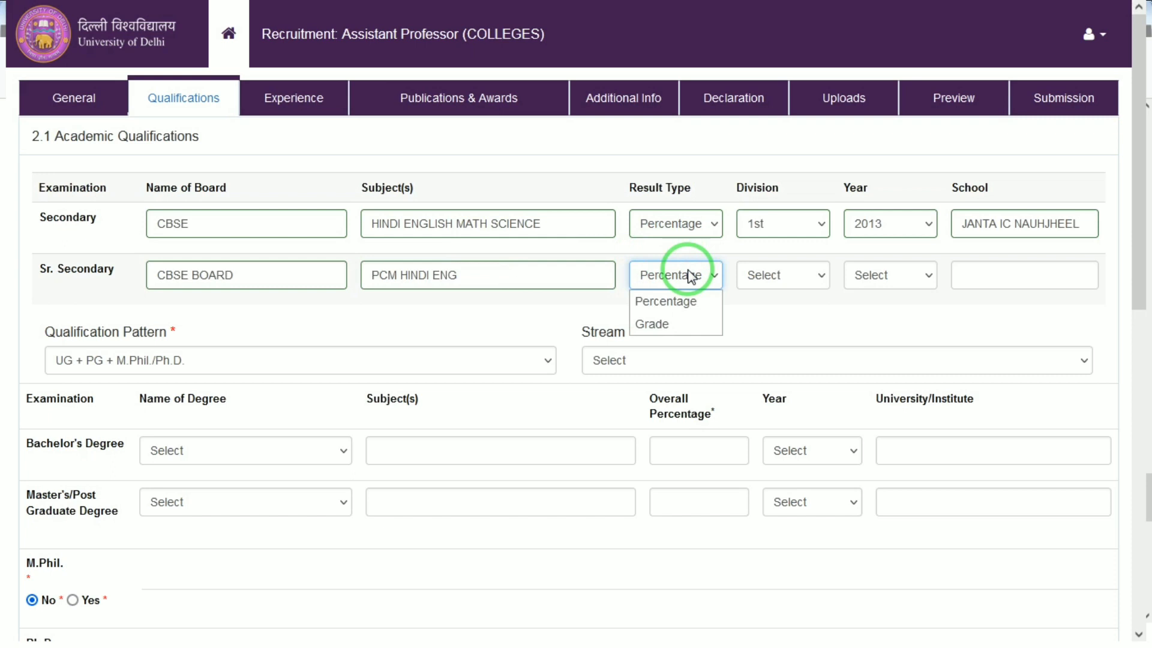
click(779, 273)
key(Down)
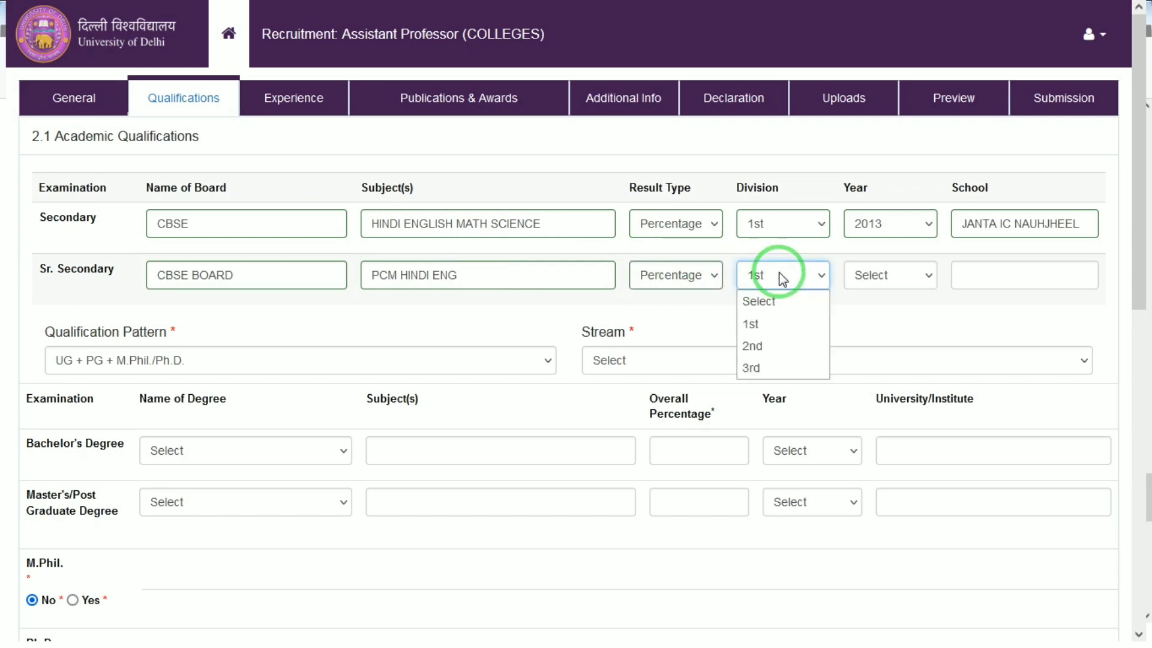
key(Return)
Set the Sr. Secondary year to 2015 and the school to JANTA IC NBAUGHJE
click(887, 276)
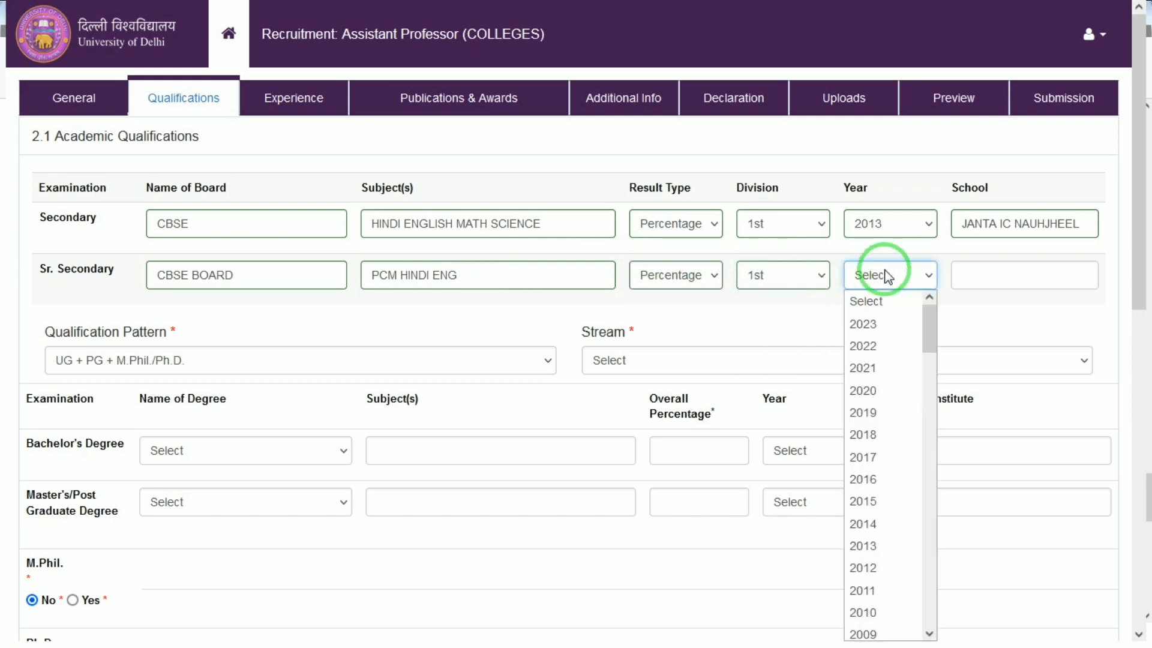
key(Down)
key(Down)
key(Down)
key(Down)
key(Down)
key(Return)
key(Tab)
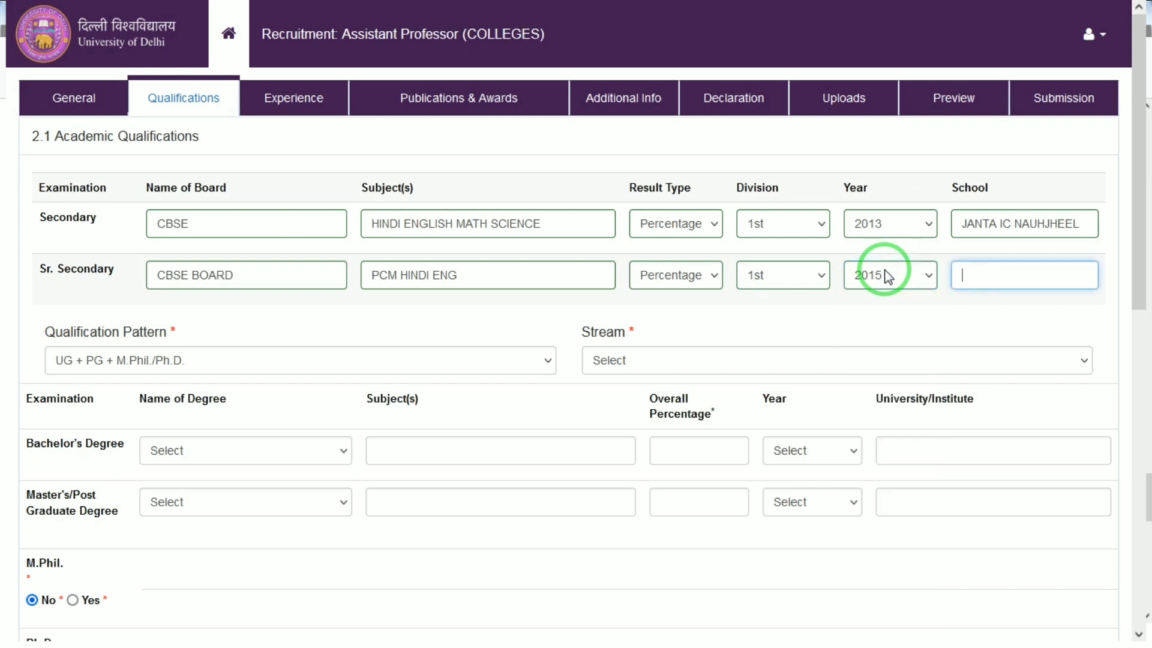
text(JANTA IC NBAUGHJE)
key(Tab)
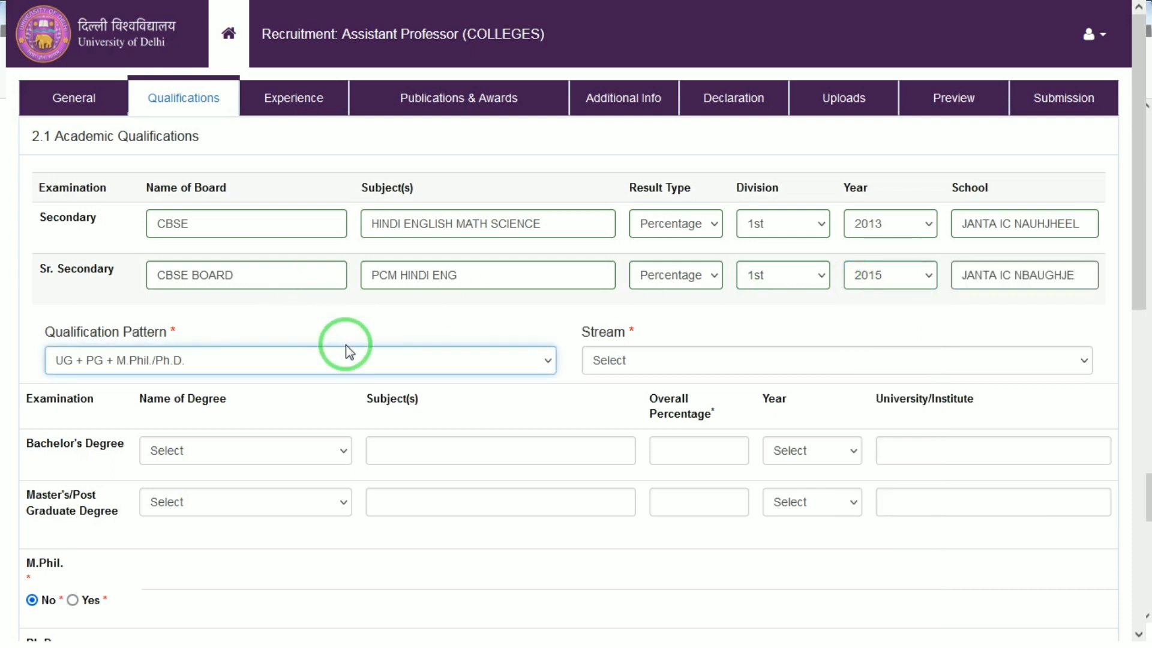
Keep the qualification pattern UG + PG + M.Phil./Ph.D. and choose the Faculty of Sciences / Engineering / Agriculture / Medical / Veterinary Sciences stream
click(144, 363)
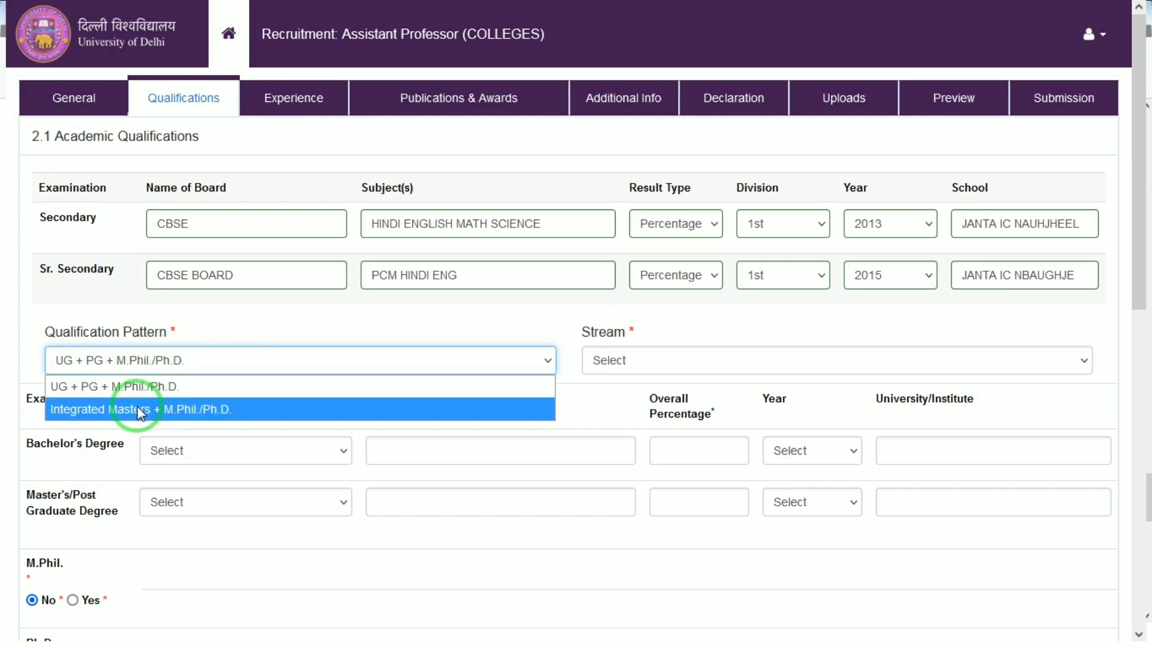
click(287, 315)
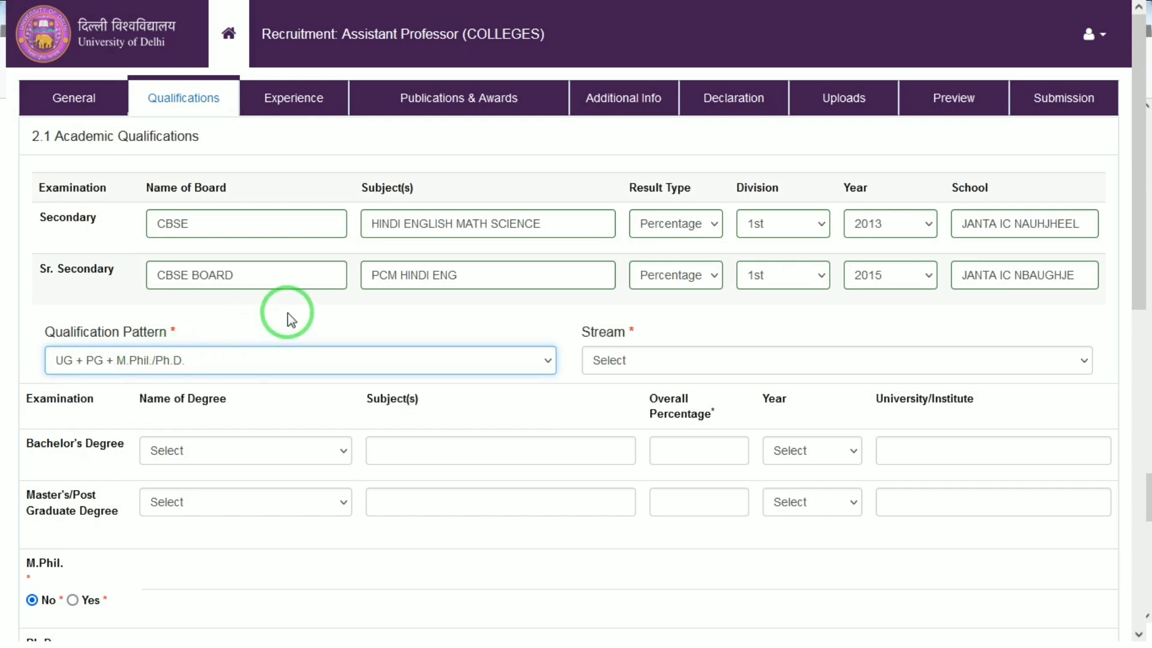
click(647, 366)
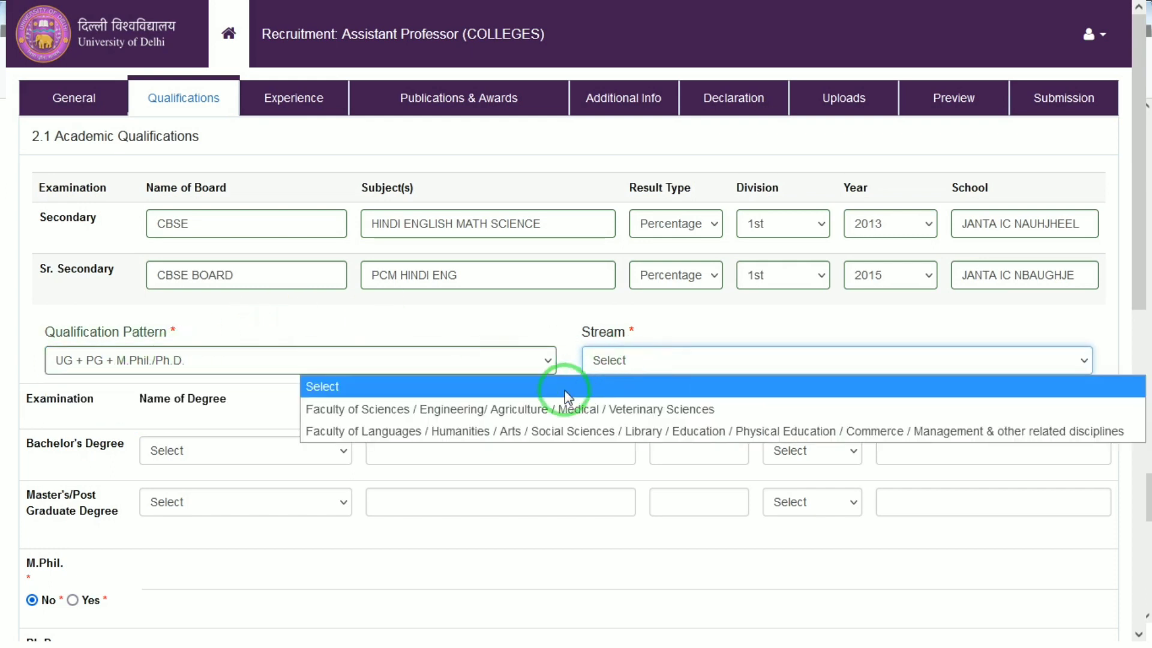
click(598, 411)
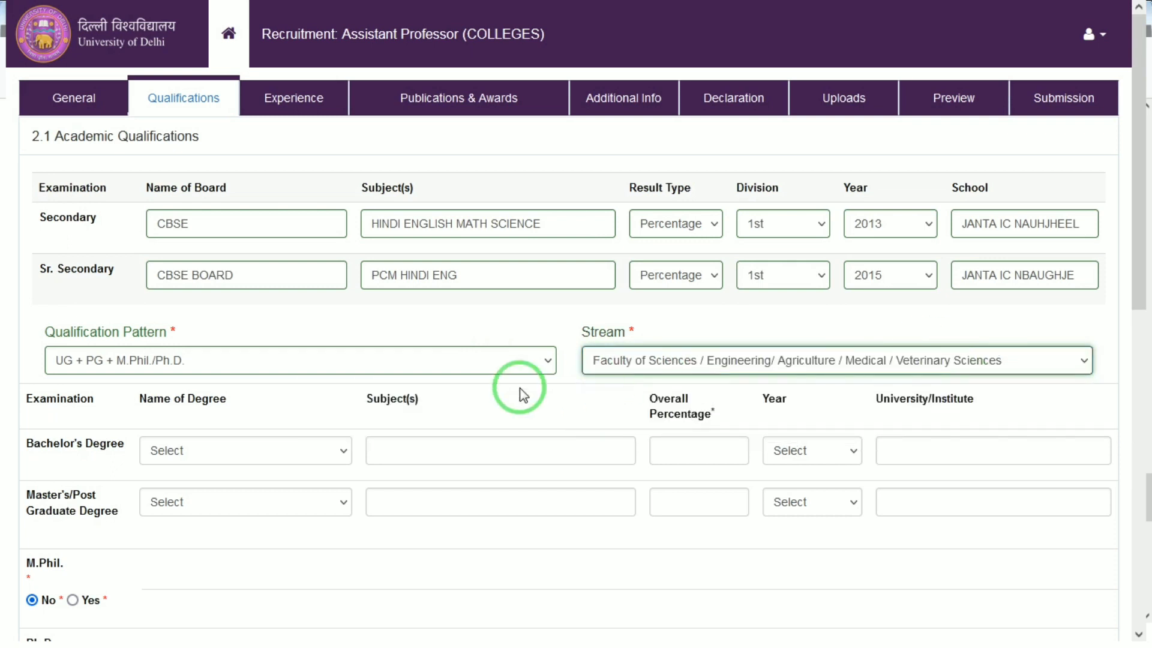
Choose B.A. as the bachelor's degree with subject ART
click(177, 450)
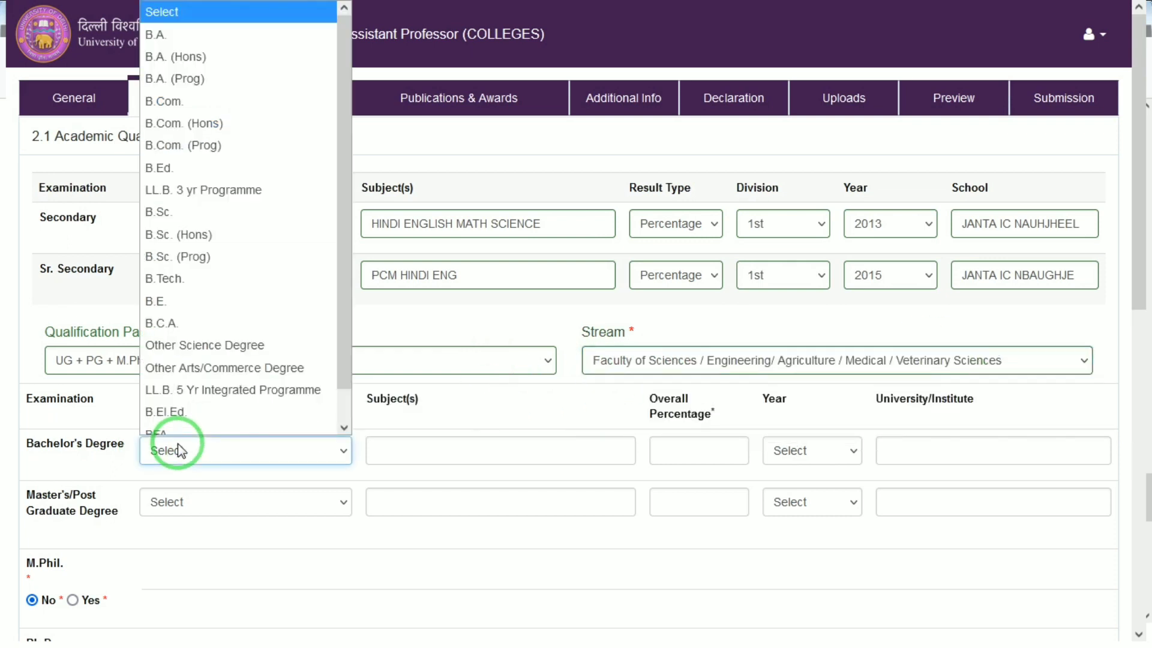
key(Down)
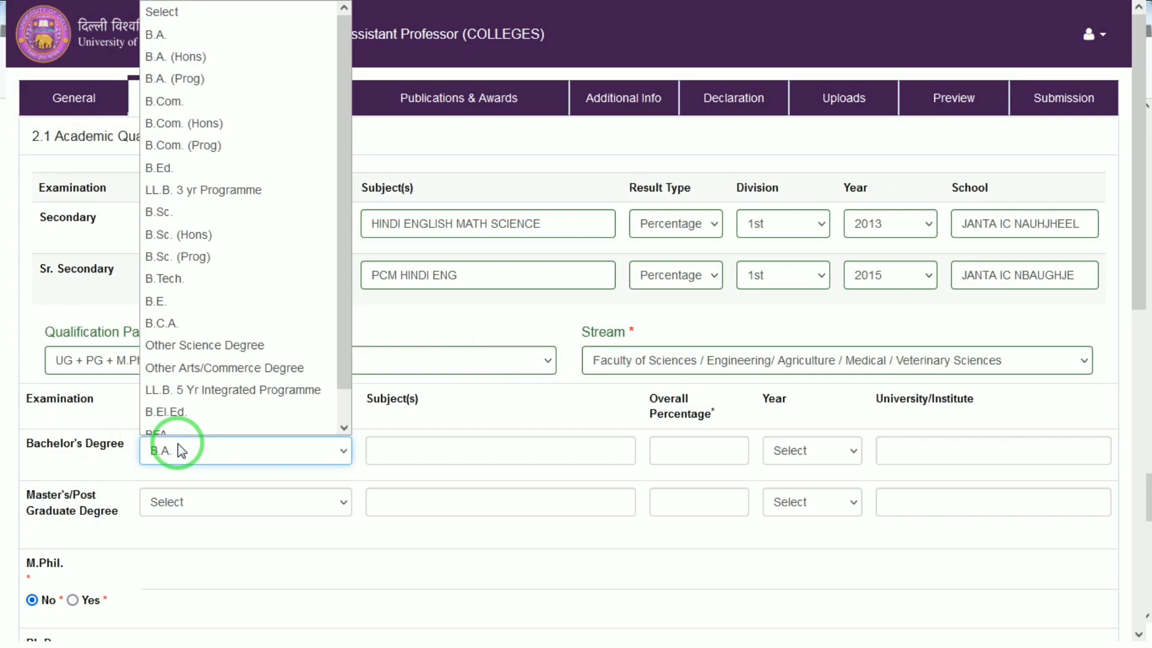
key(Down)
key(Up)
key(Return)
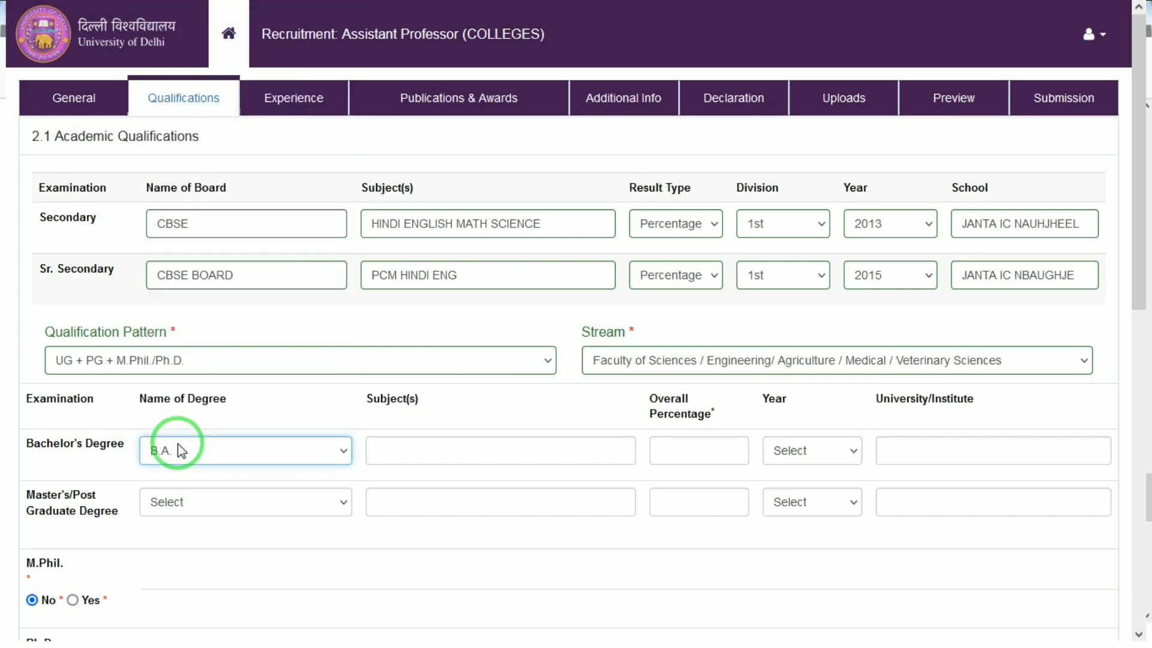
key(Tab)
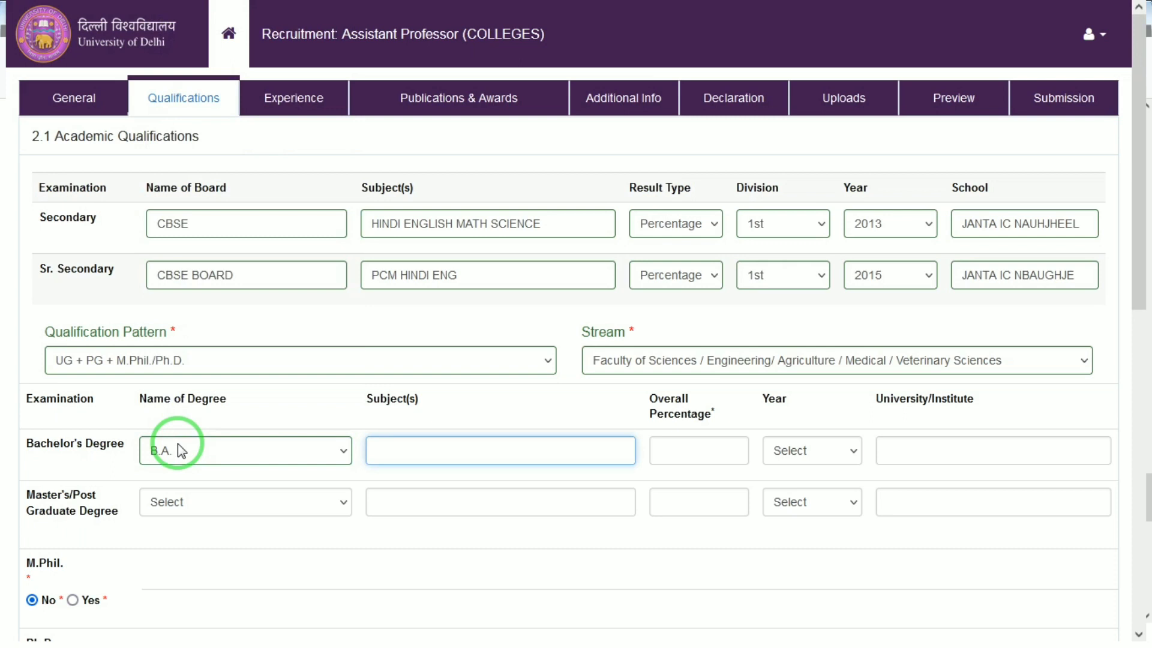
key(Tab)
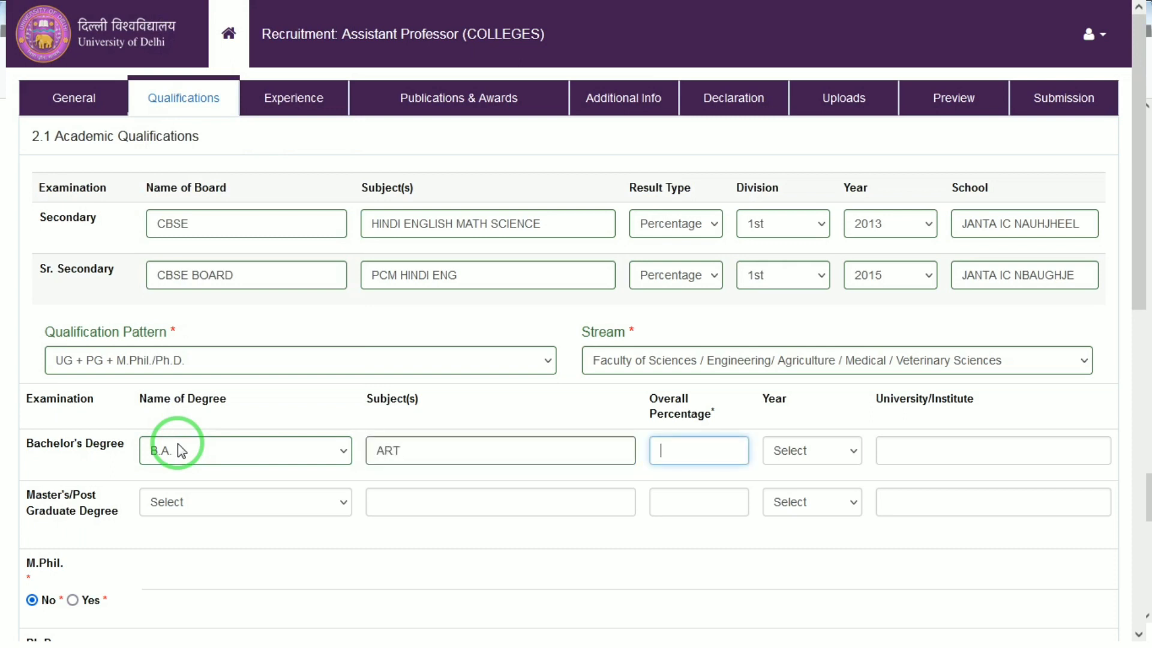
Enter the bachelor's overall percentage 89, year 2018 and university DRBRAU AGRA
text(89)
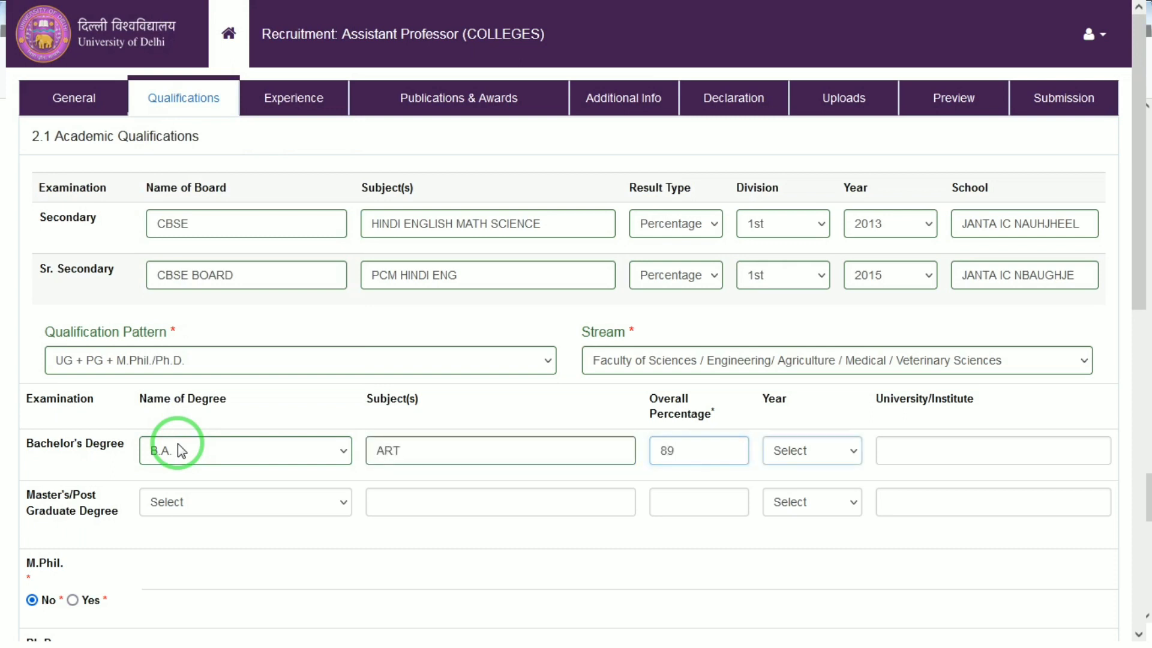
key(Tab)
text(2019)
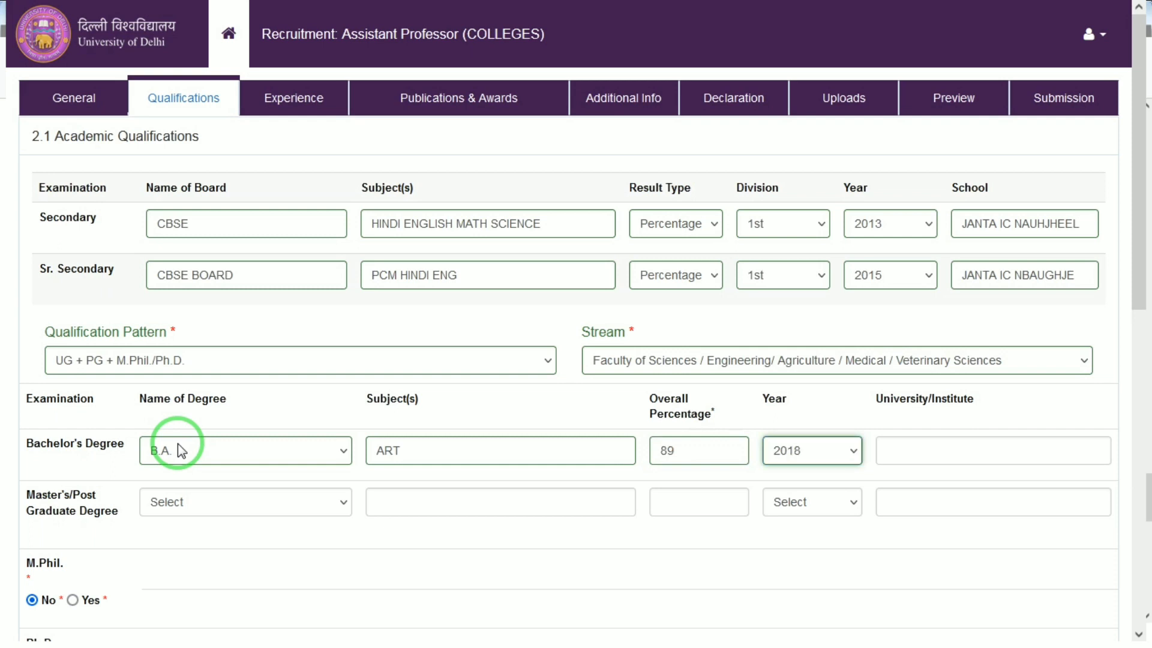
key(Tab)
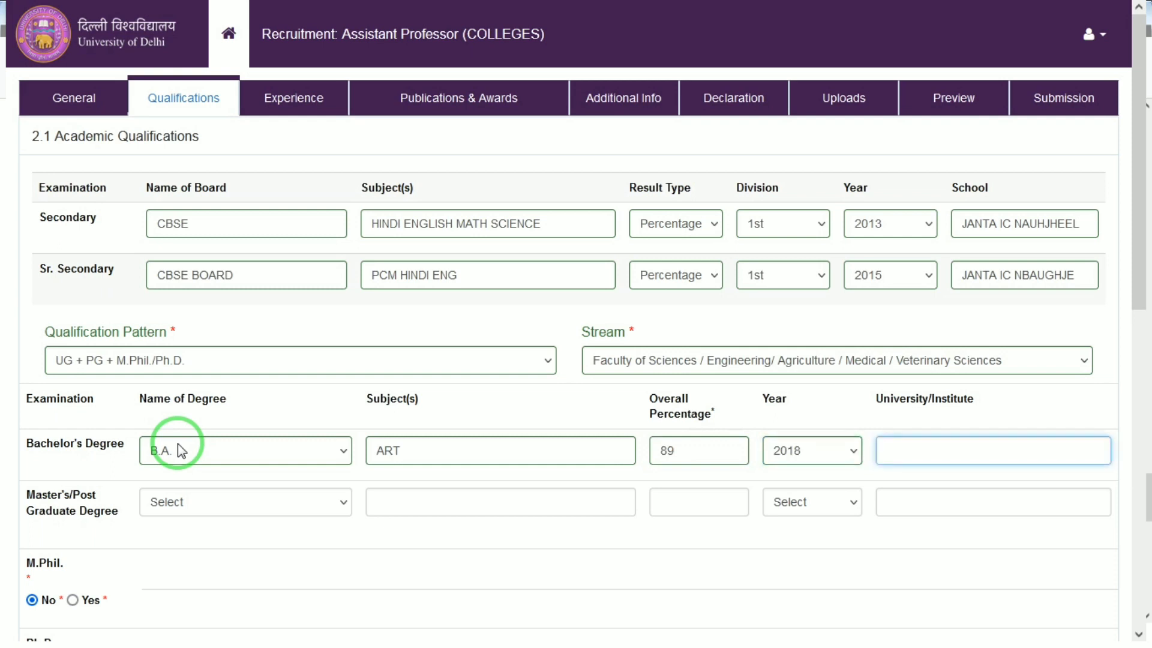
text(DRBRAU AGRA)
key(Tab)
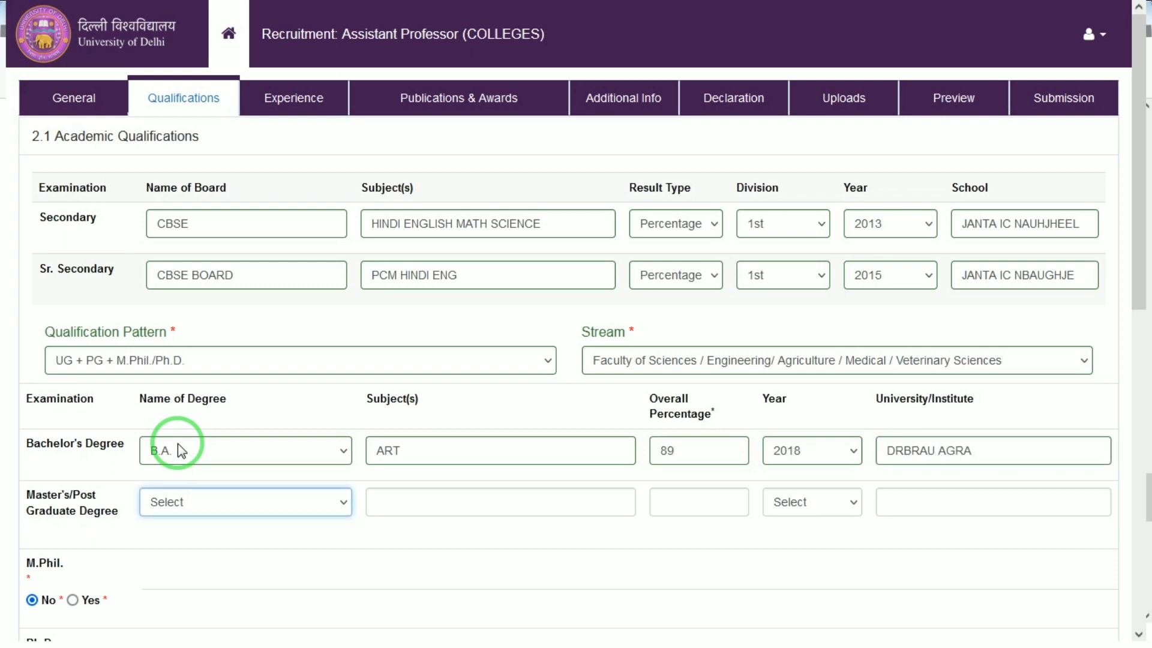
Choose M.A. as the master's degree with subject COMME
click(207, 500)
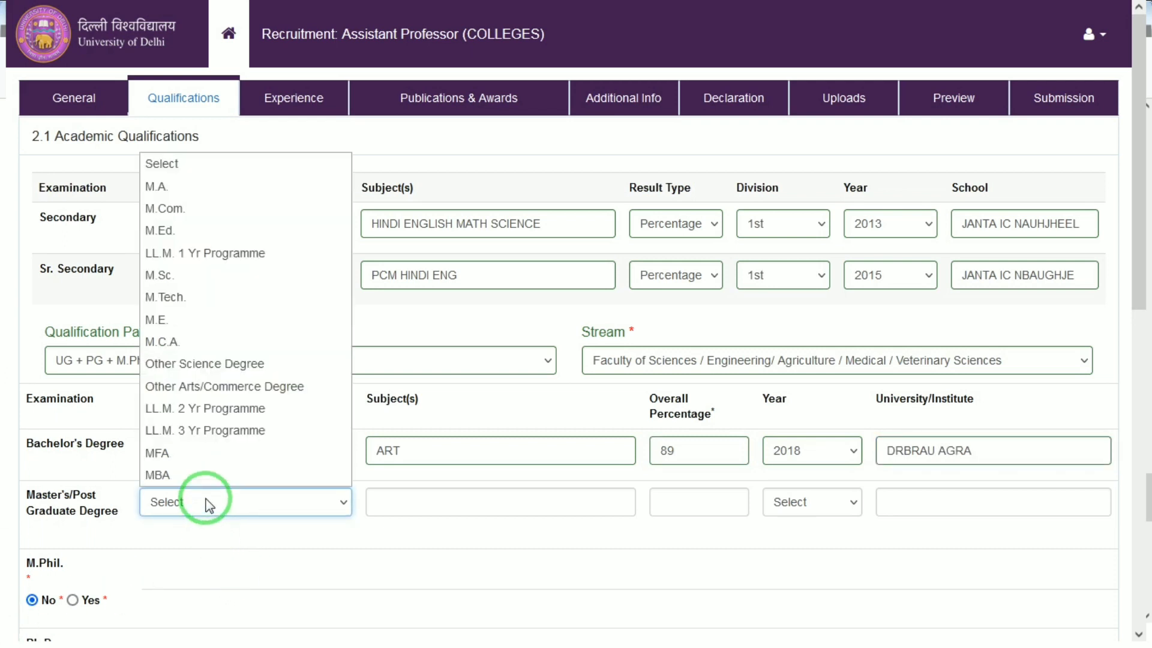
key(Down)
key(Tab)
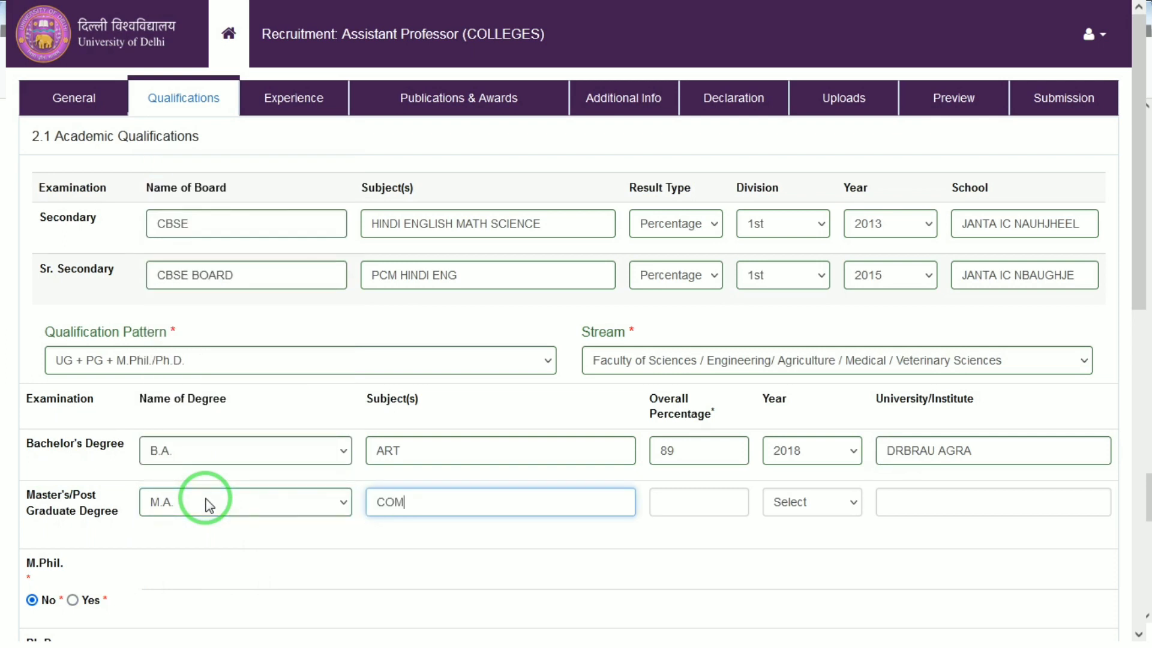
key(Tab)
Enter the master's overall percentage 89 and year 2020
text(8)
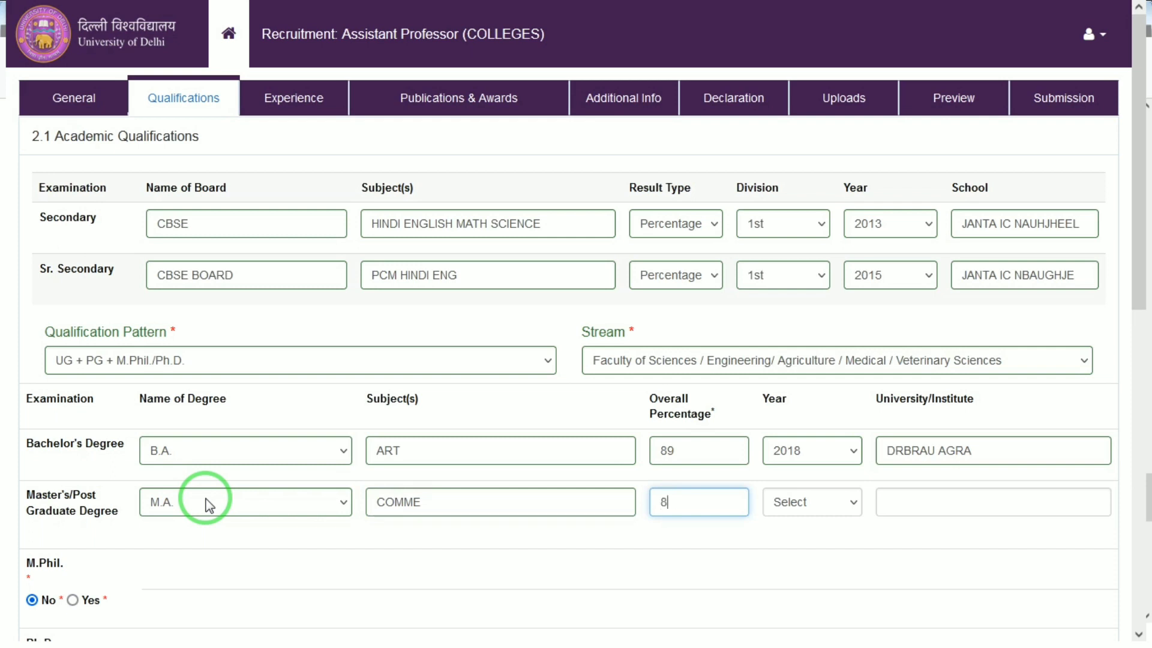
text(9)
key(Tab)
key(Down)
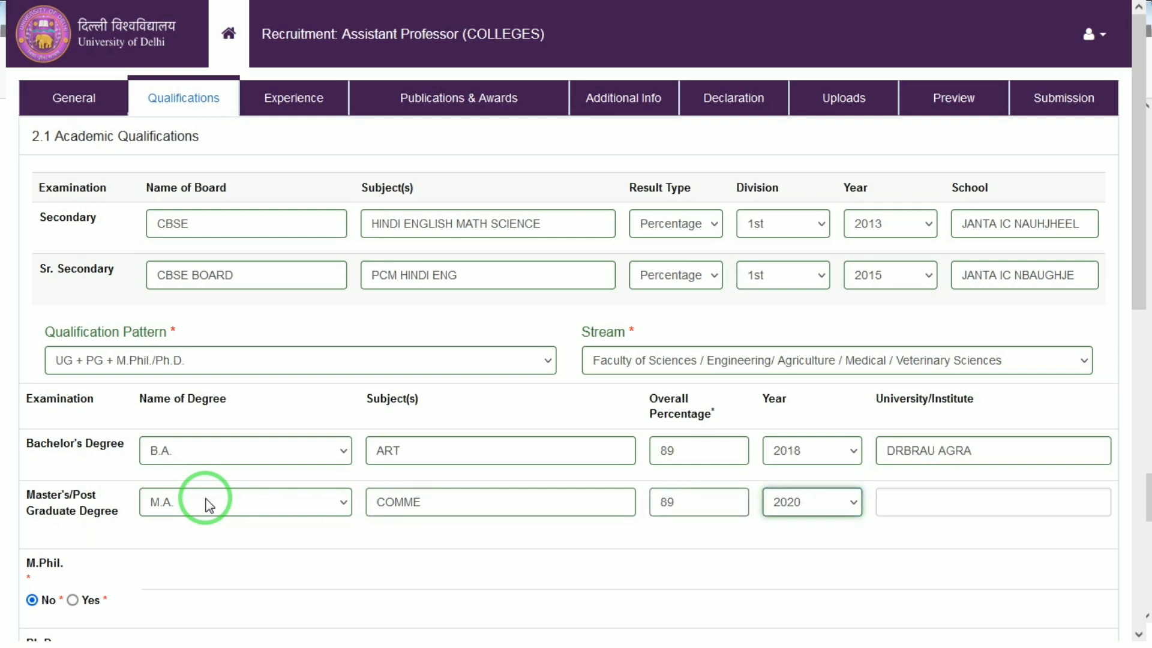
key(Tab)
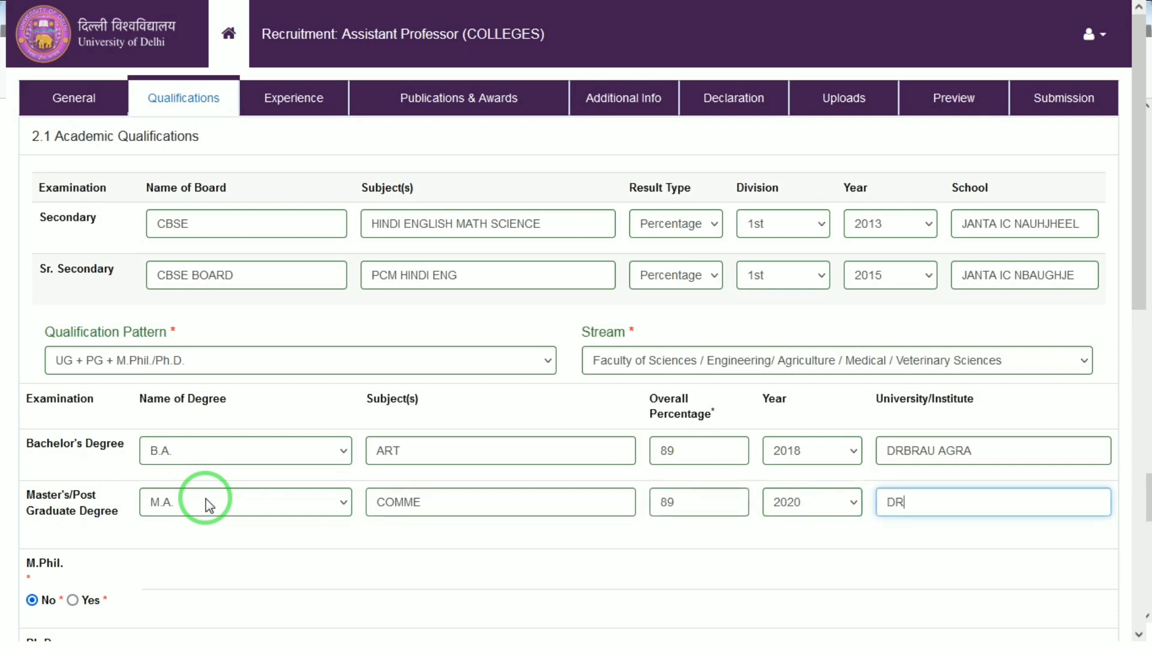
Enter DRBRAU AGRA as the master's university/institute
text(DRBRAU AGRA)
key(Tab)
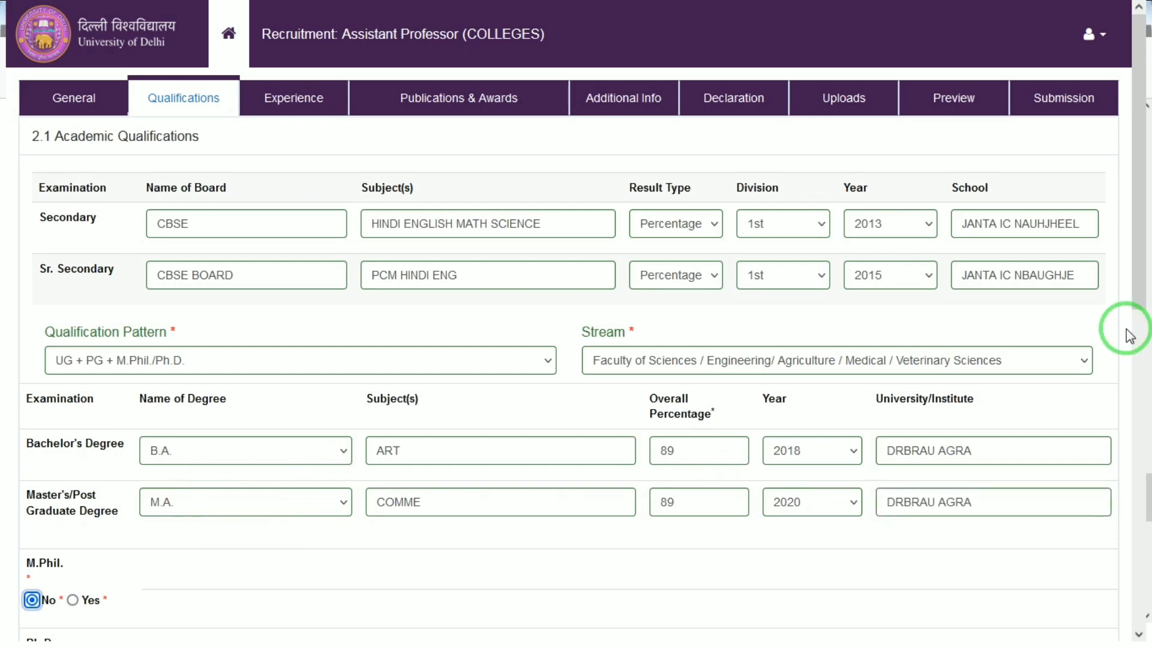
Set the UGC-CSIR NET qualification to None/Not Applicable and save the academic qualifications
drag(1136, 265, 1142, 489)
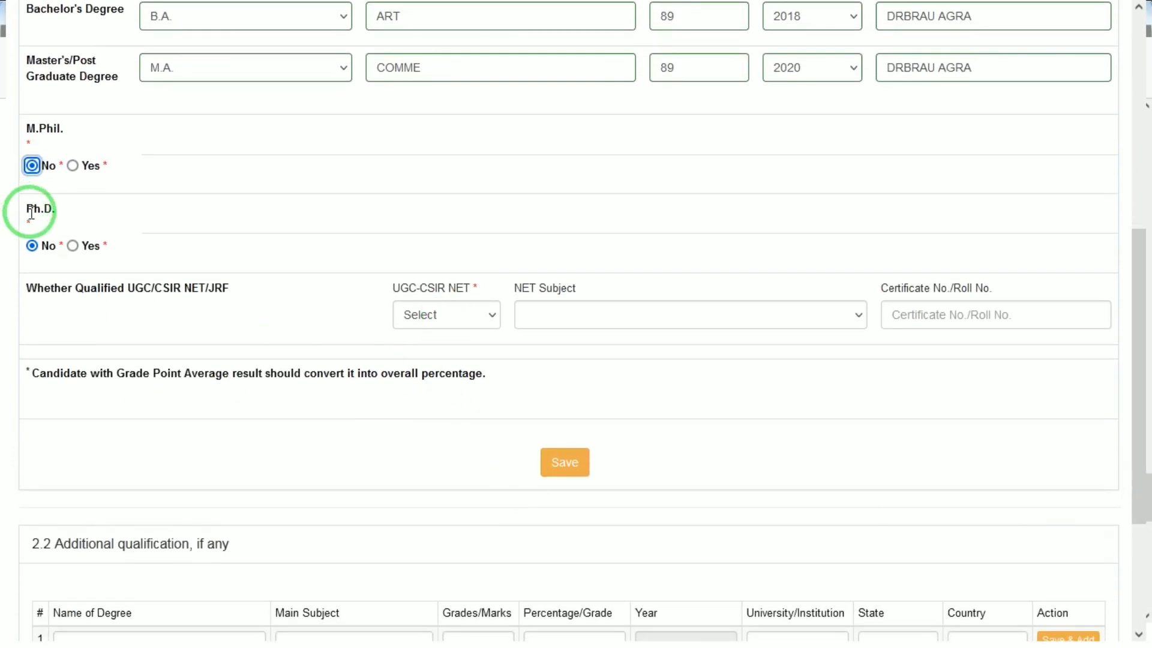
click(464, 315)
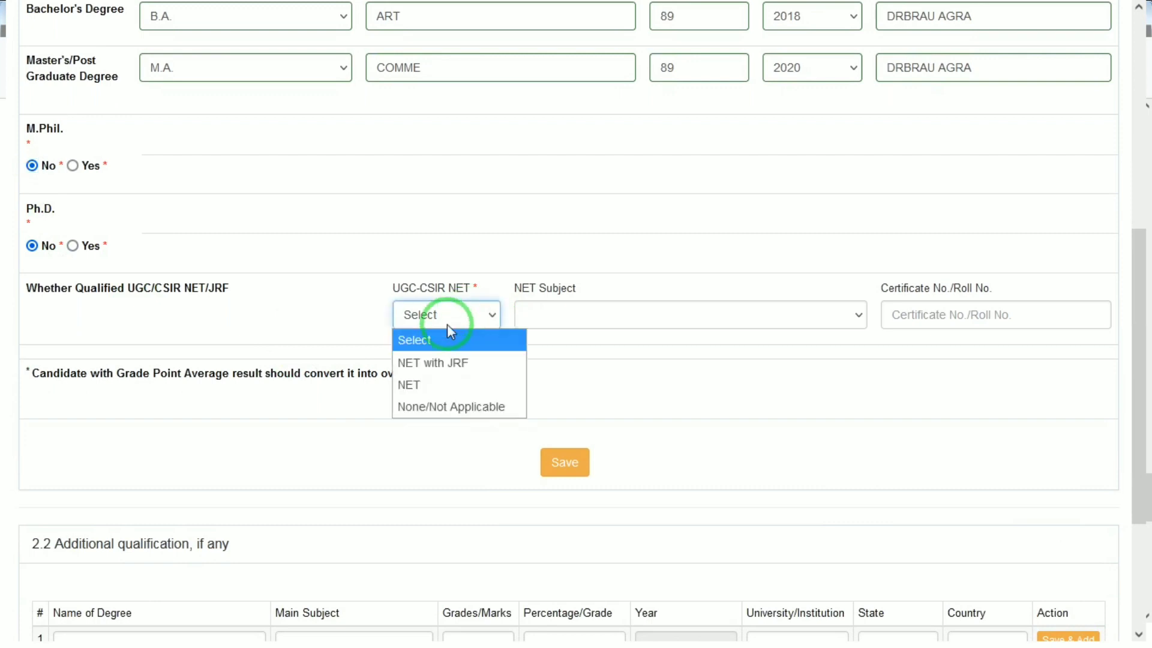
click(438, 365)
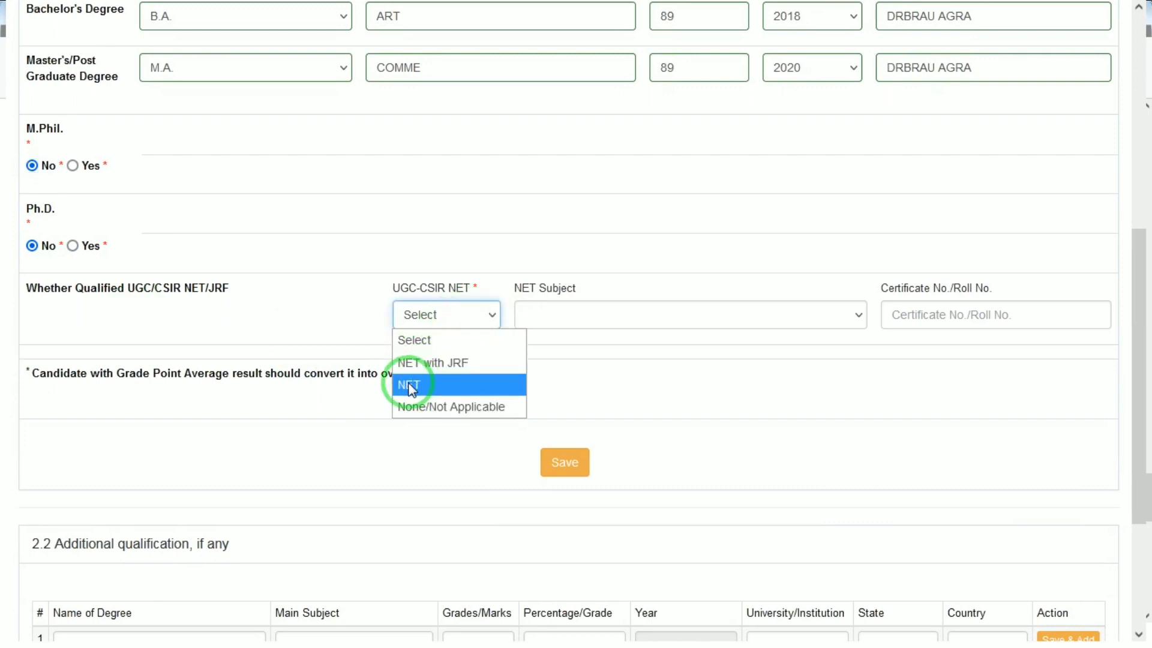
click(420, 413)
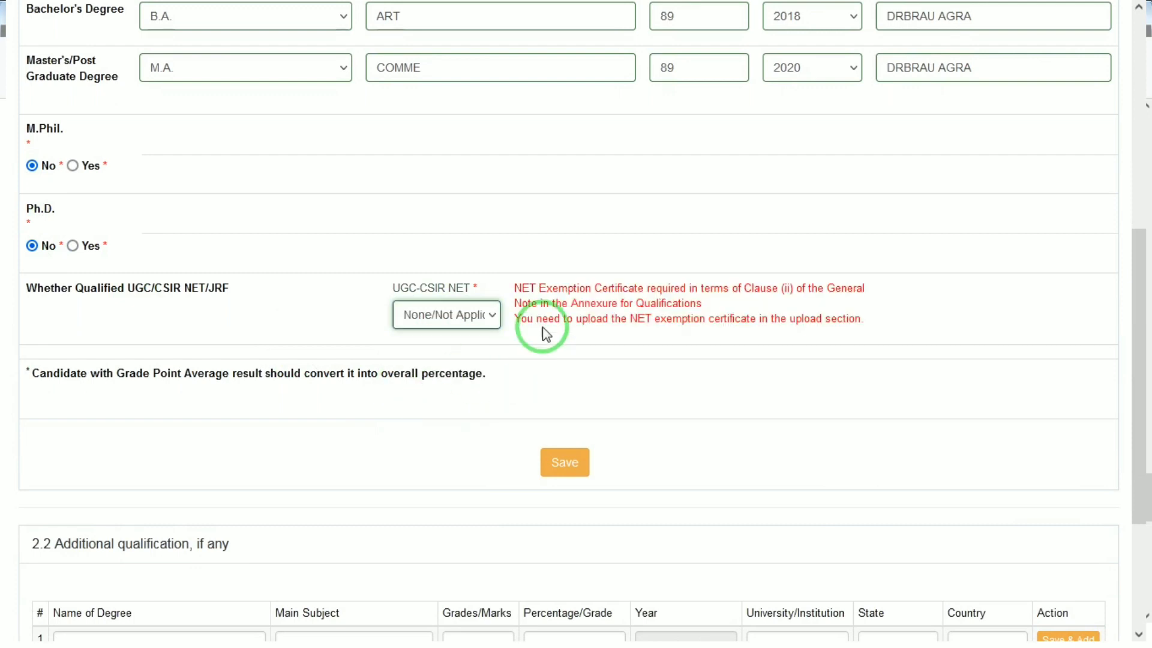
click(561, 465)
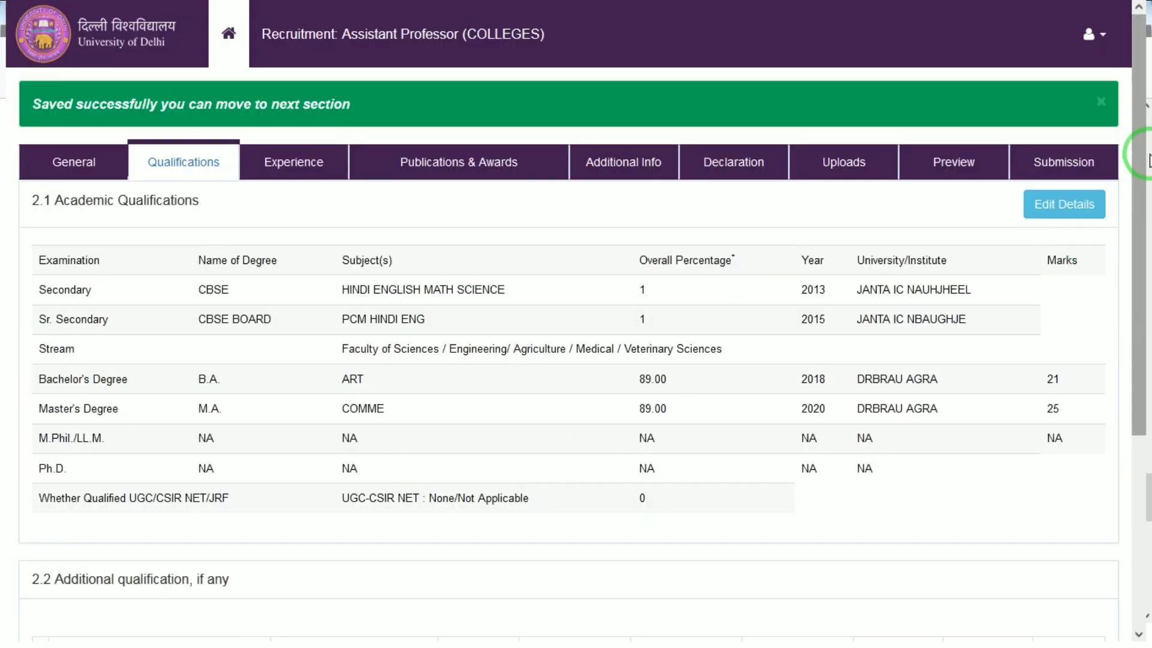
Move on through the Experience, Publications & Awards, Additional Info and Declaration sections to reach Uploads
drag(1142, 175, 1110, 534)
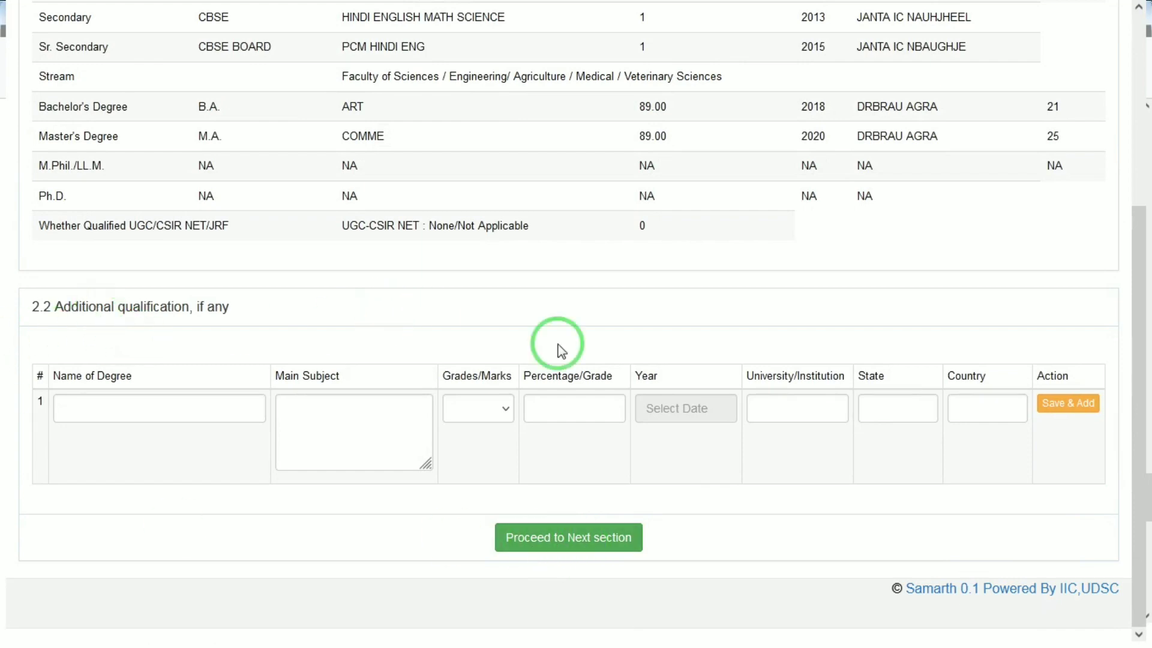
click(567, 543)
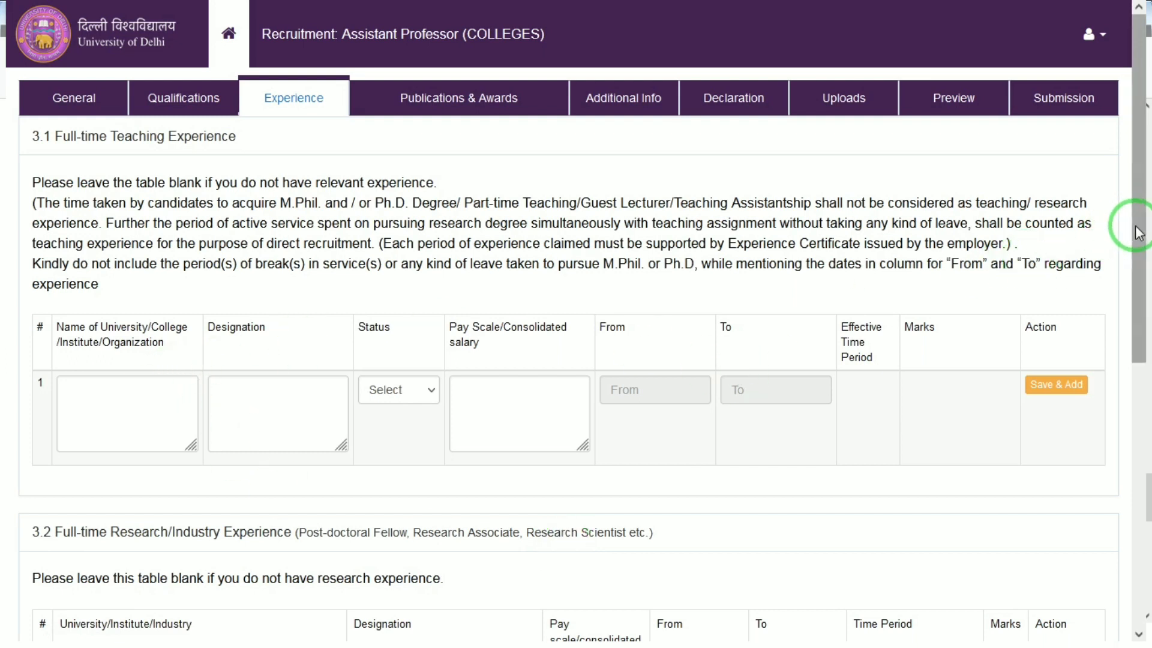
drag(1136, 233, 1128, 491)
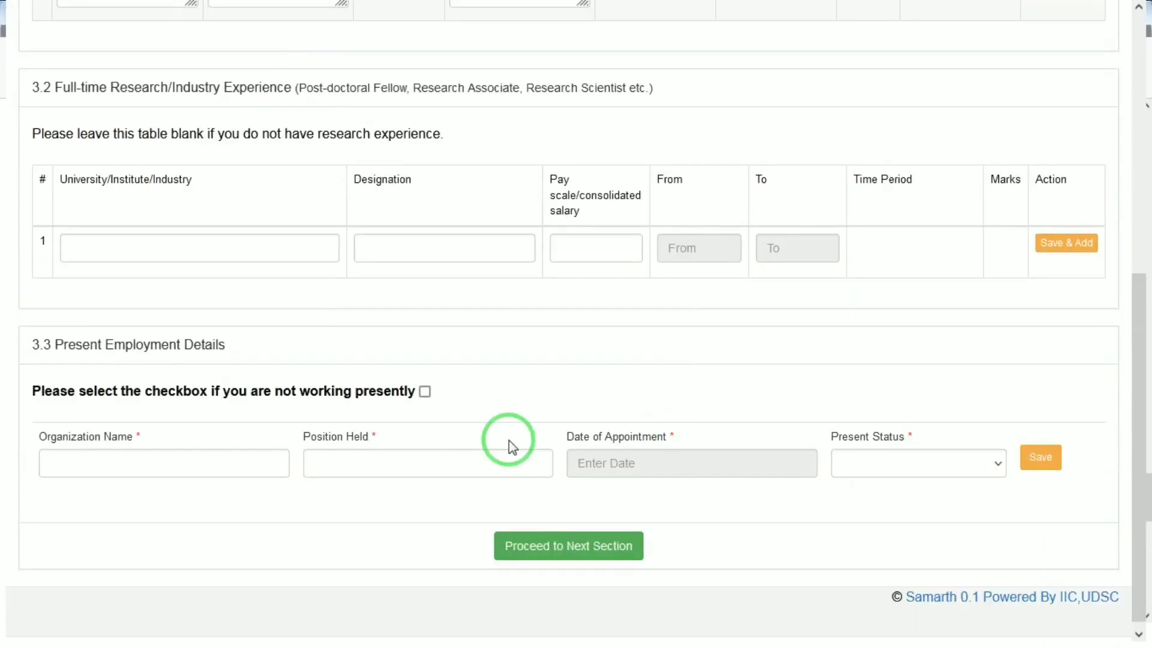
click(624, 549)
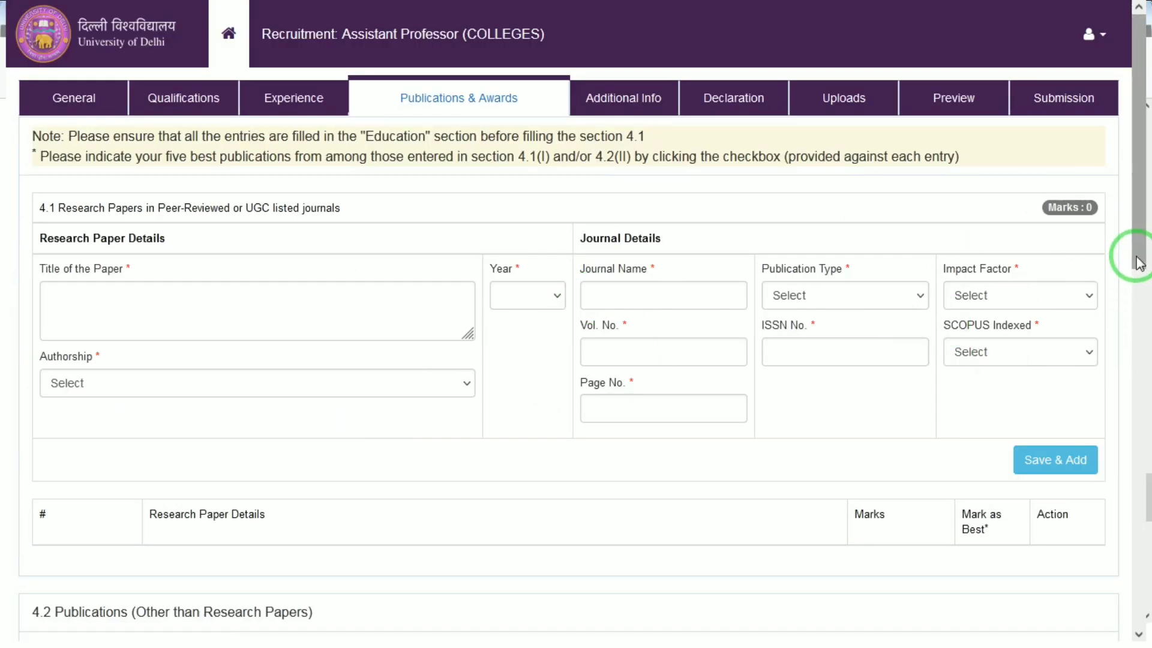
drag(1136, 252, 1106, 634)
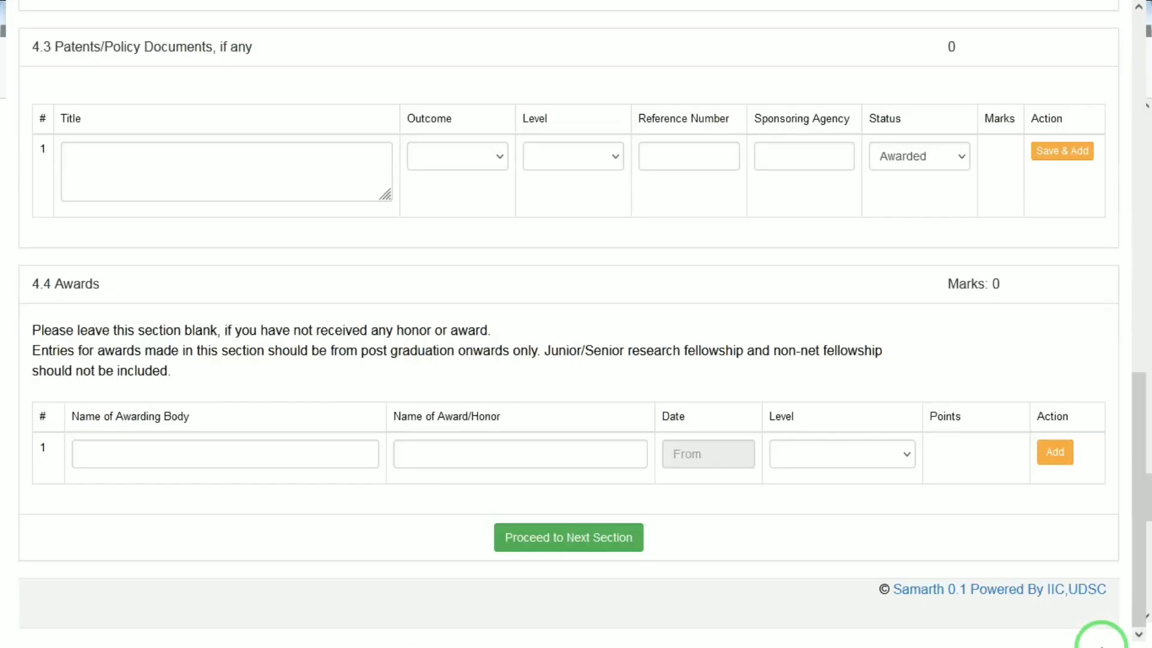
click(564, 539)
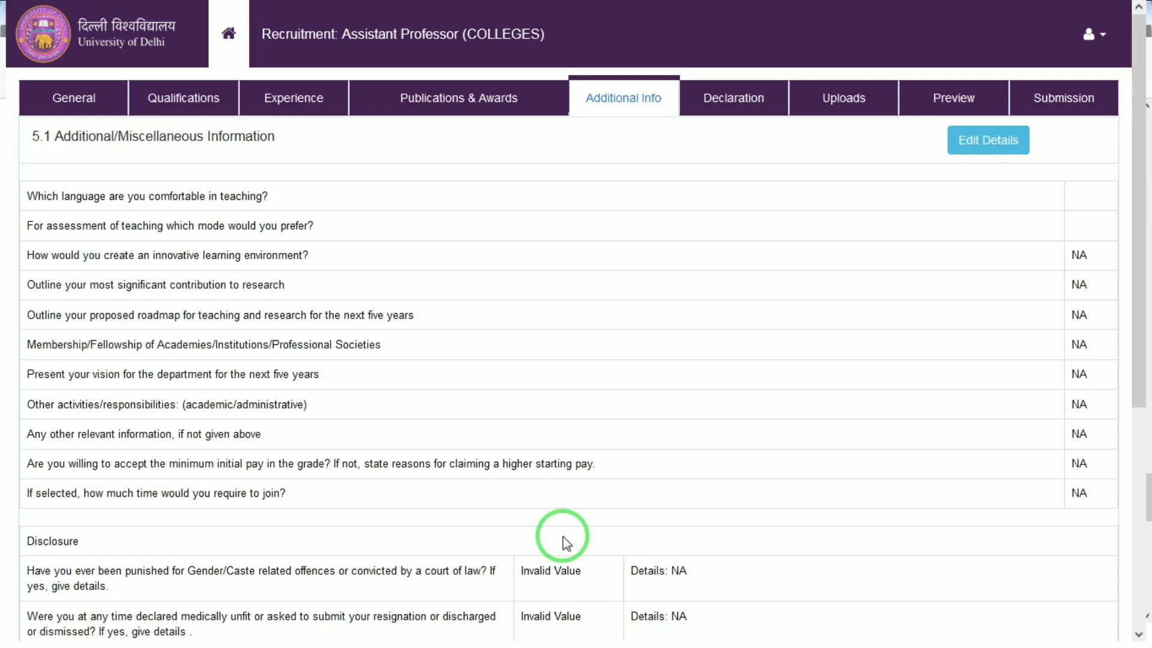
drag(1148, 324, 1143, 528)
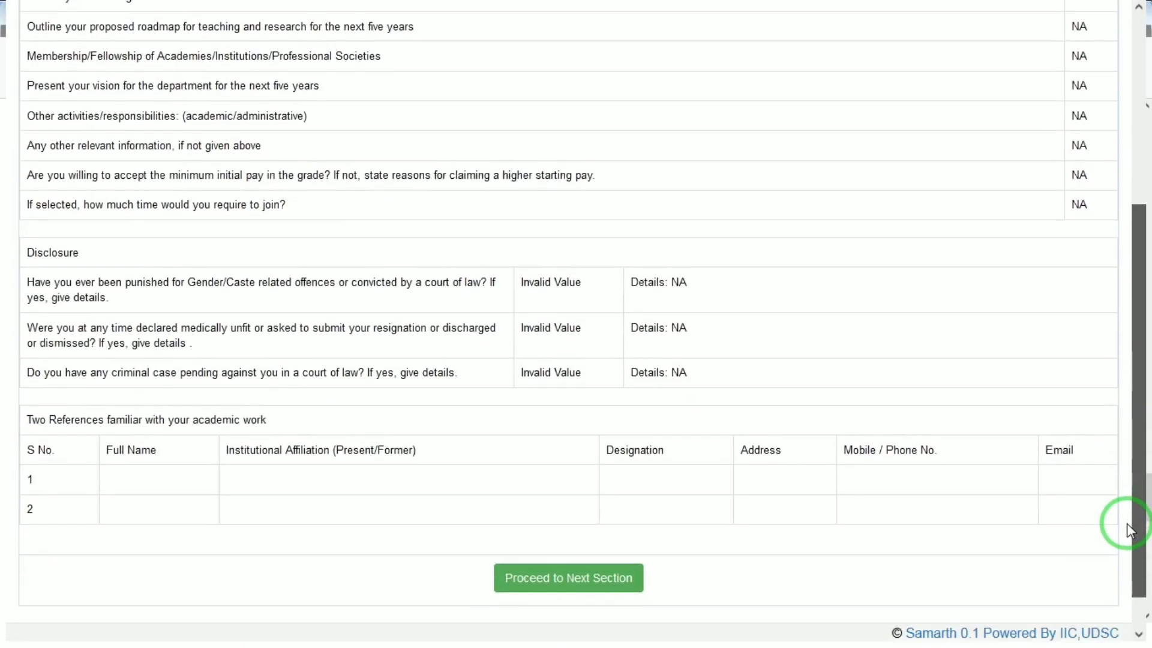
click(561, 579)
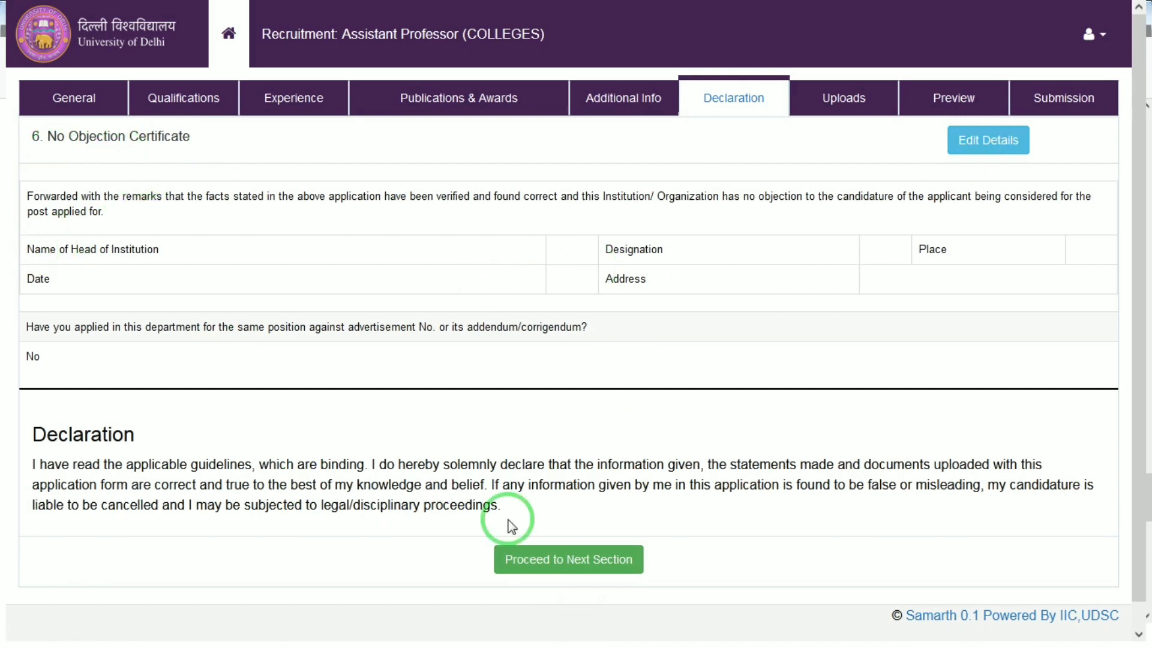
click(520, 571)
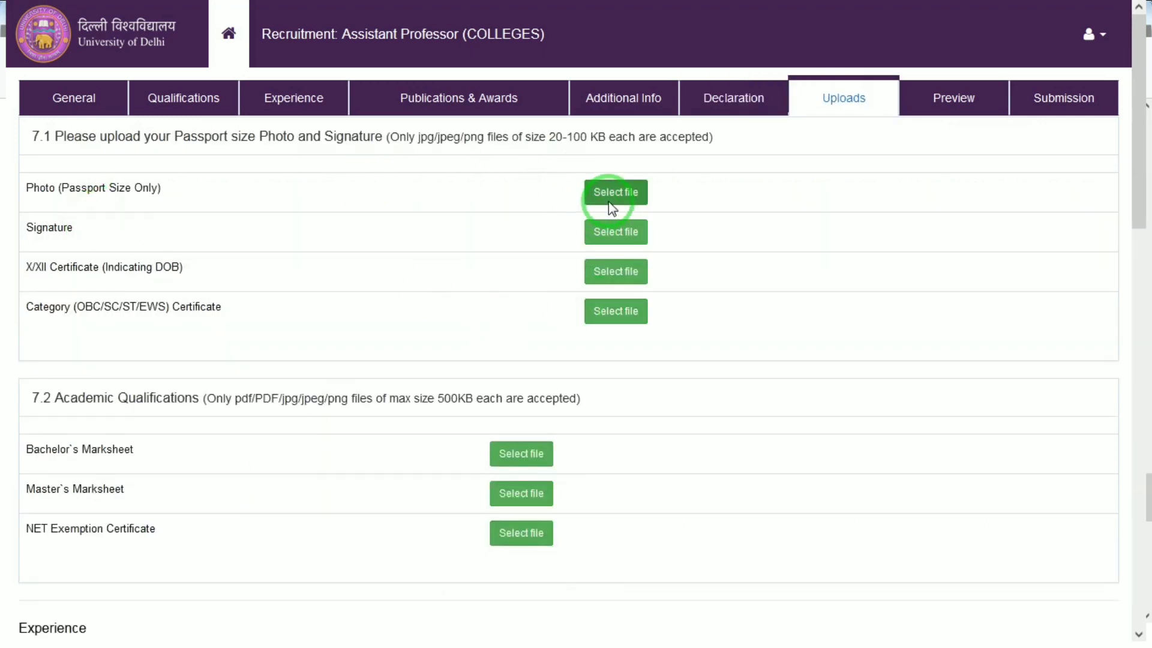
click(628, 190)
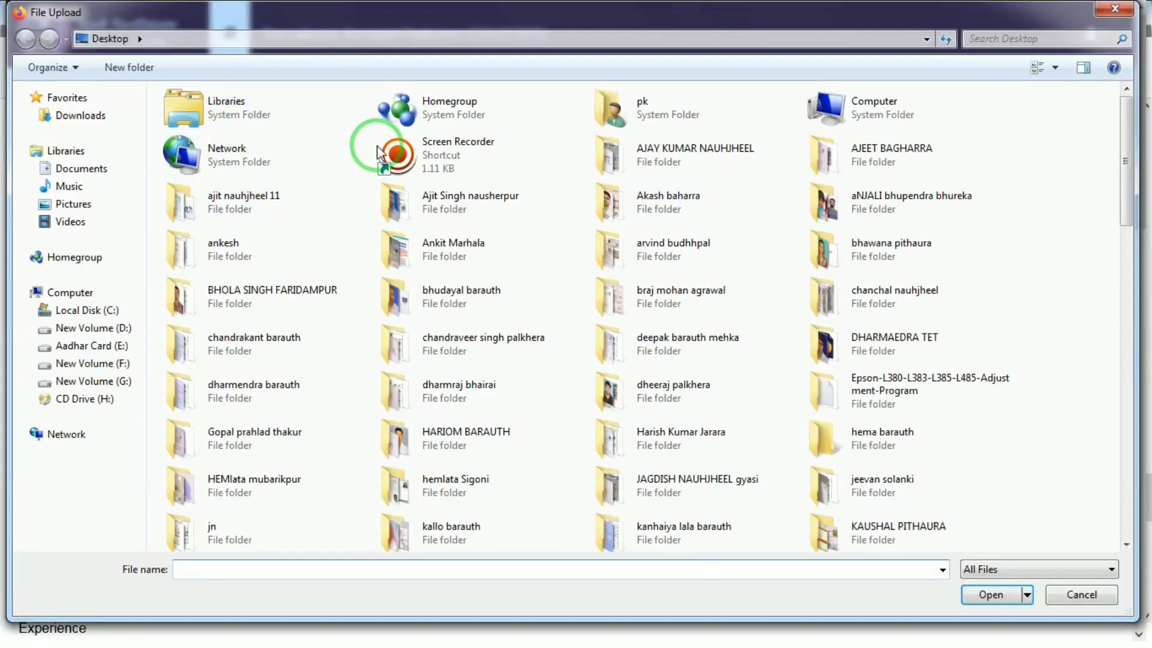
click(59, 329)
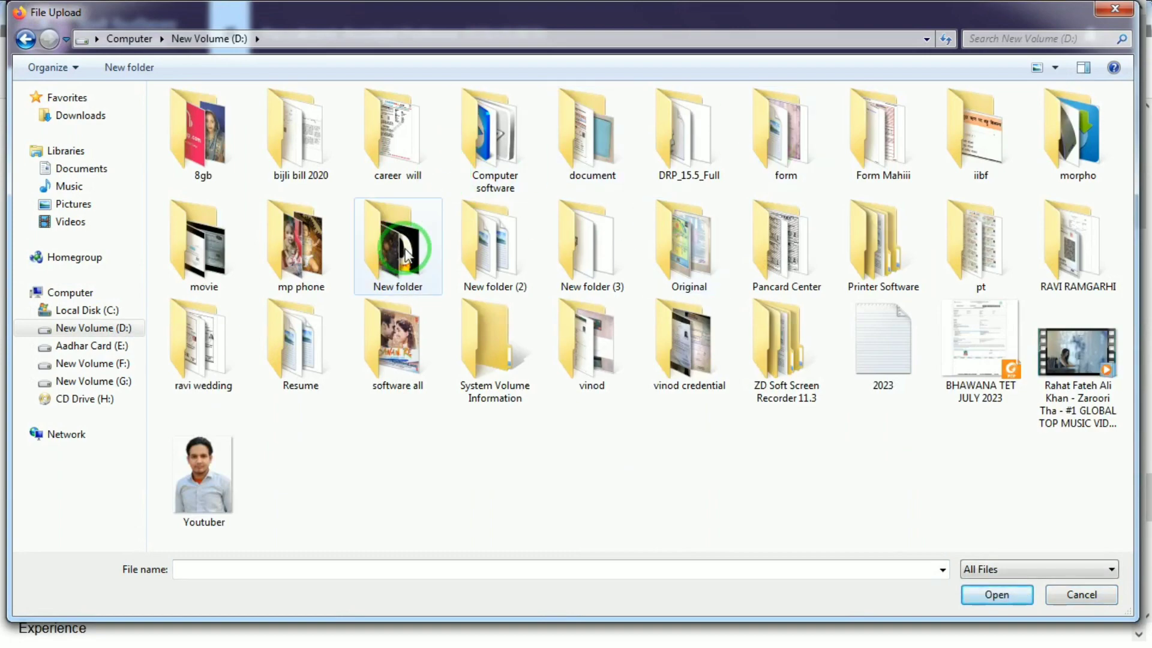
double_click(604, 145)
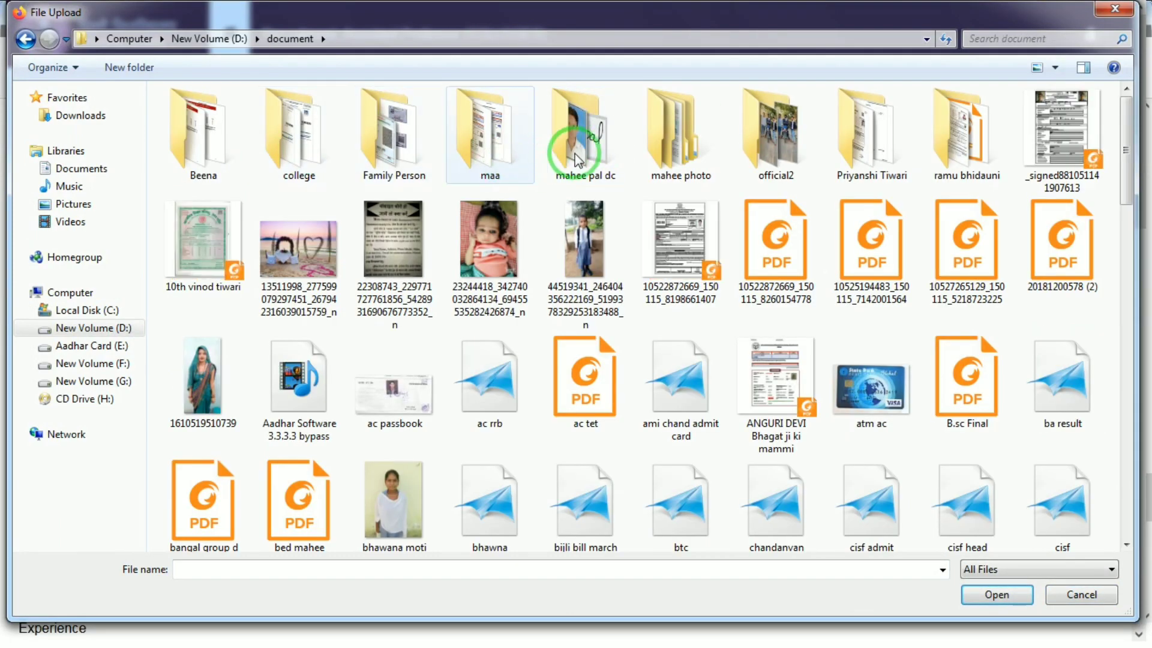
double_click(586, 149)
double_click(225, 113)
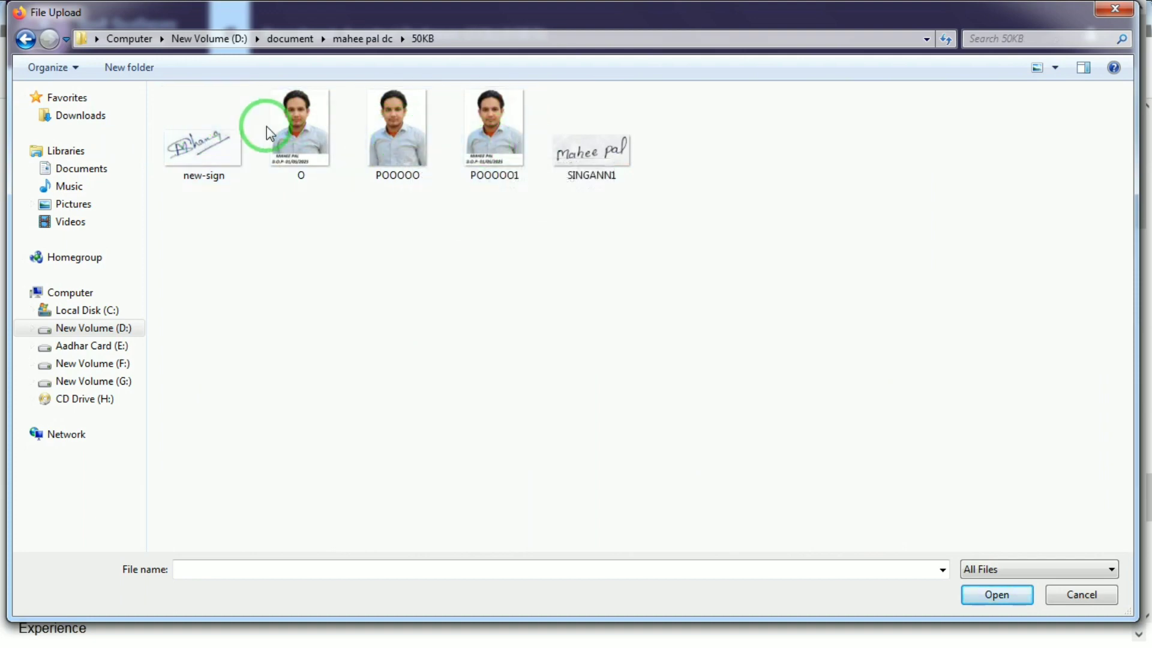
click(25, 40)
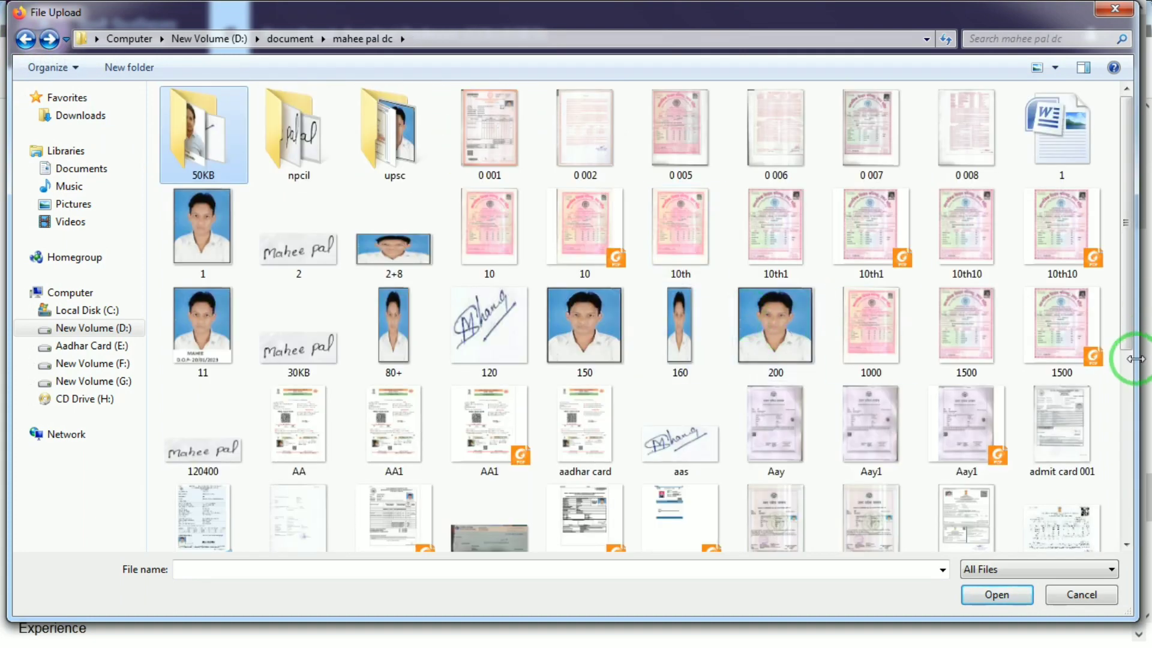
double_click(205, 257)
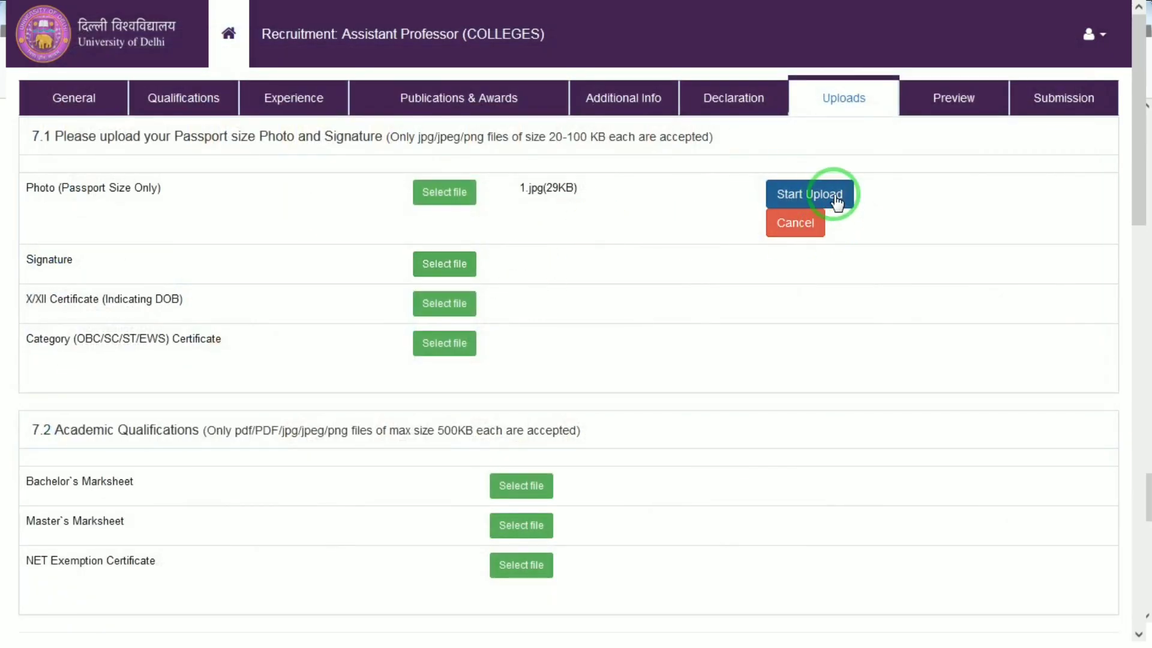
click(828, 198)
Upload the 30KB image as the signature
click(566, 241)
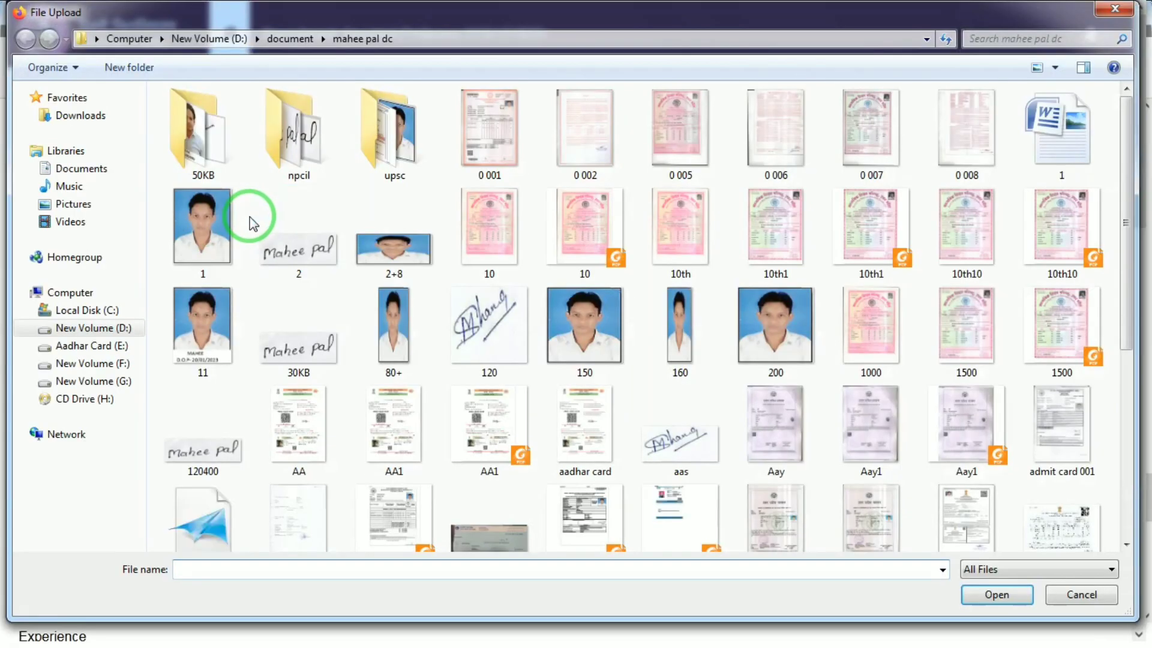
double_click(310, 241)
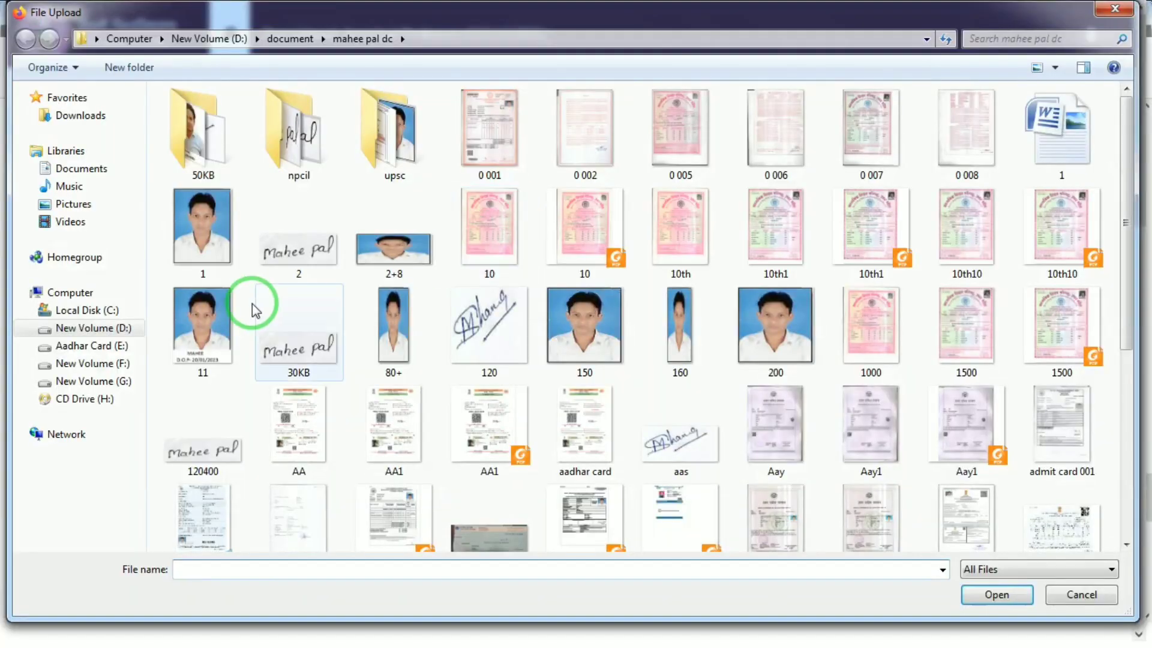
double_click(301, 344)
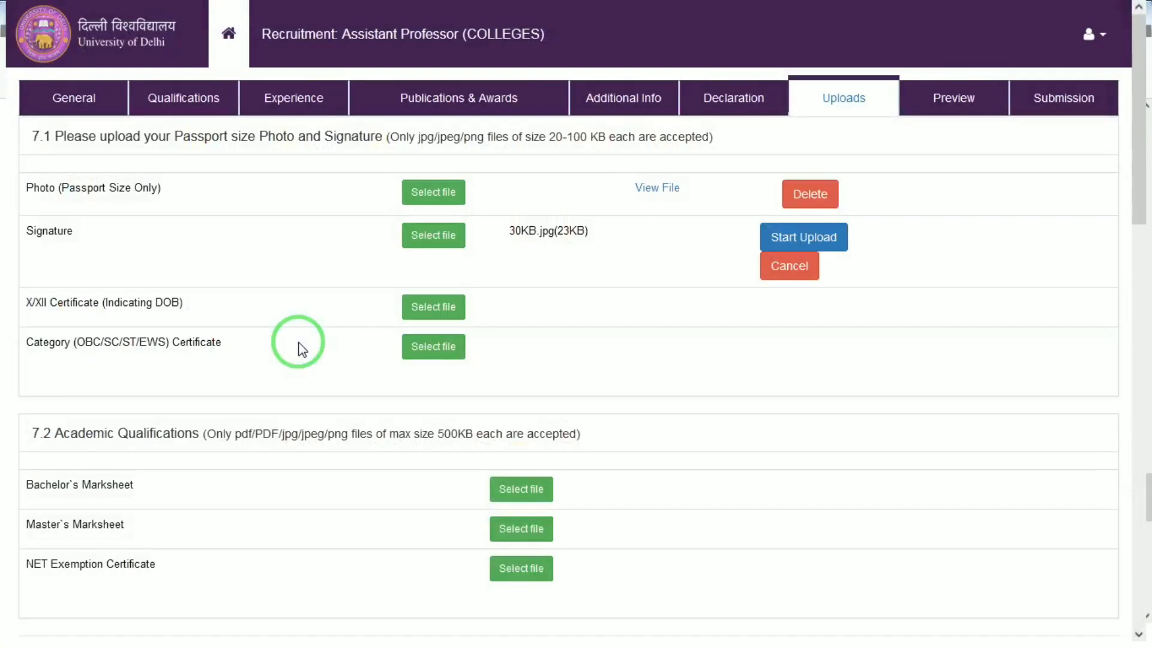
click(779, 237)
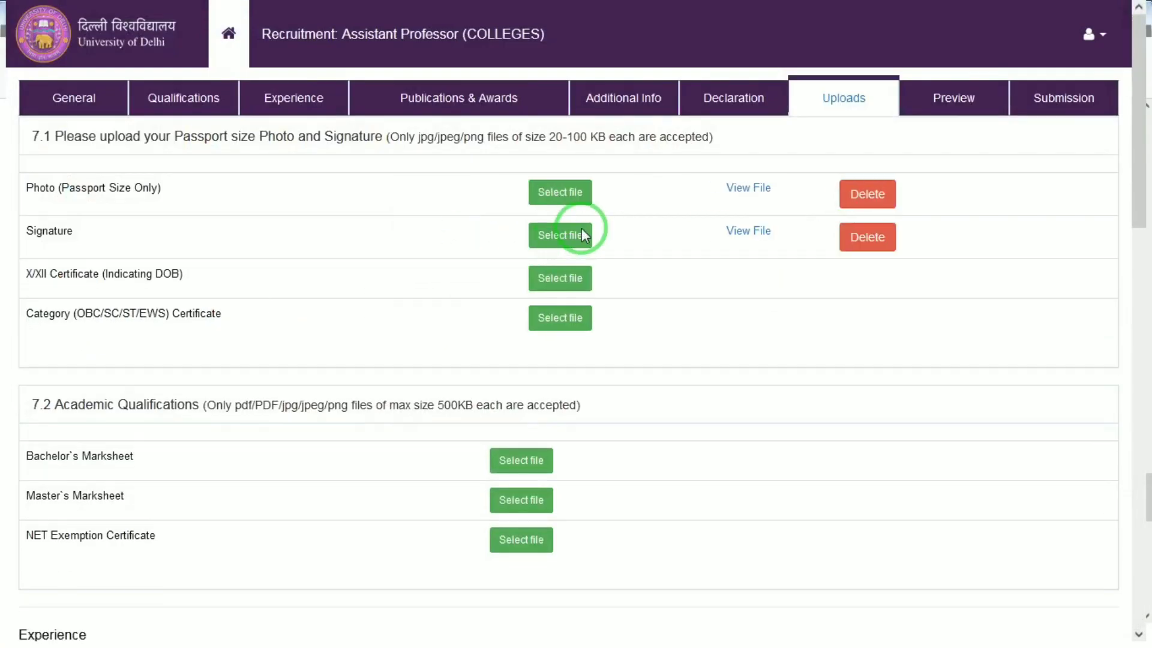
Upload the 10th10 image as both the X/XII certificate and the category certificate
click(550, 279)
double_click(952, 239)
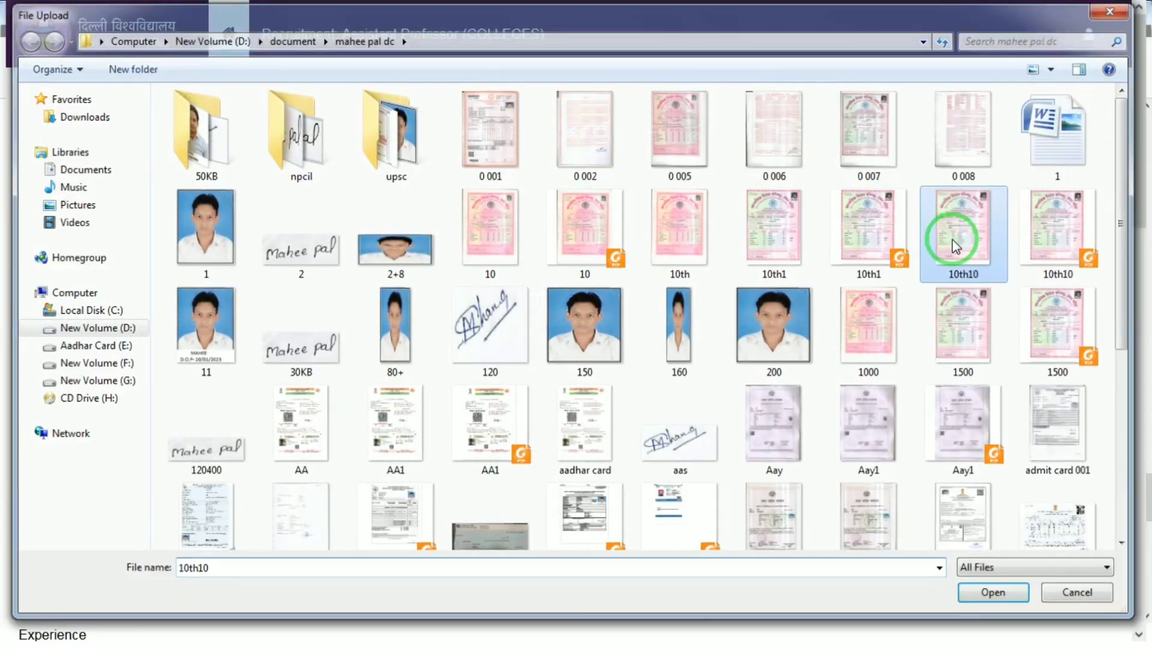
click(793, 279)
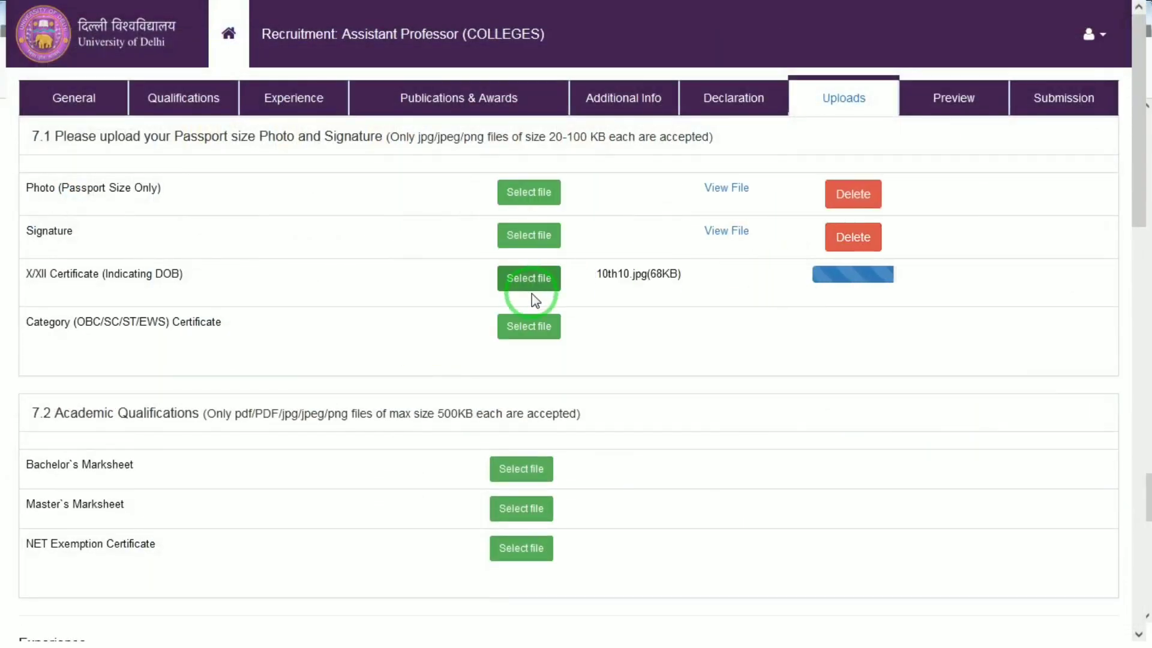
click(527, 329)
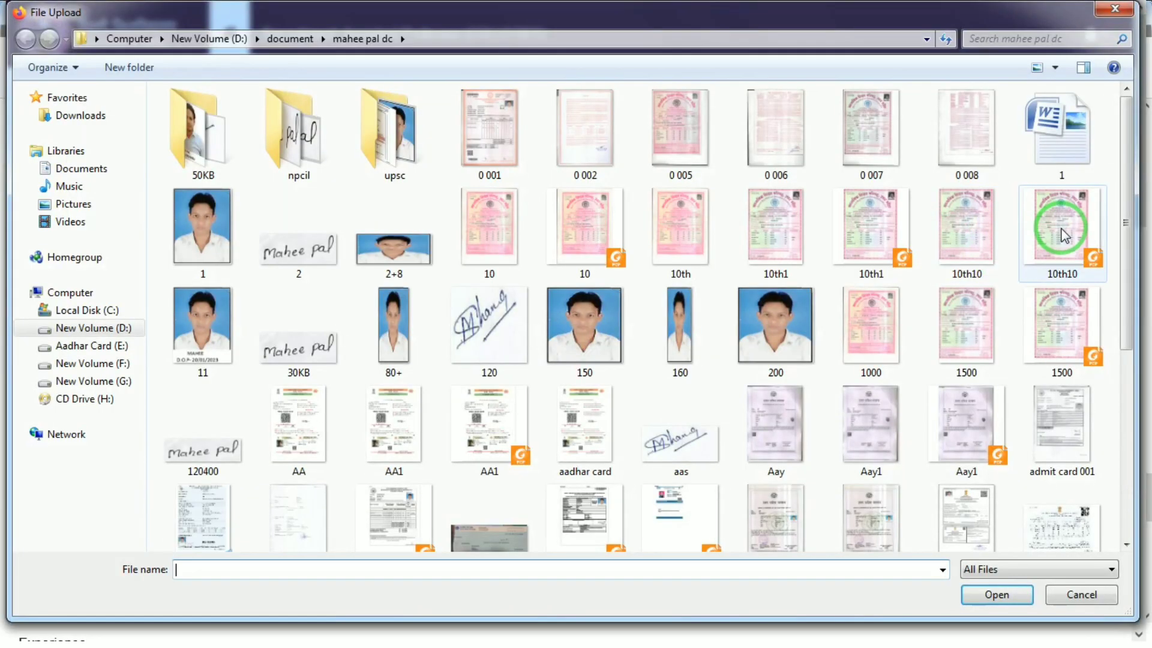
double_click(960, 237)
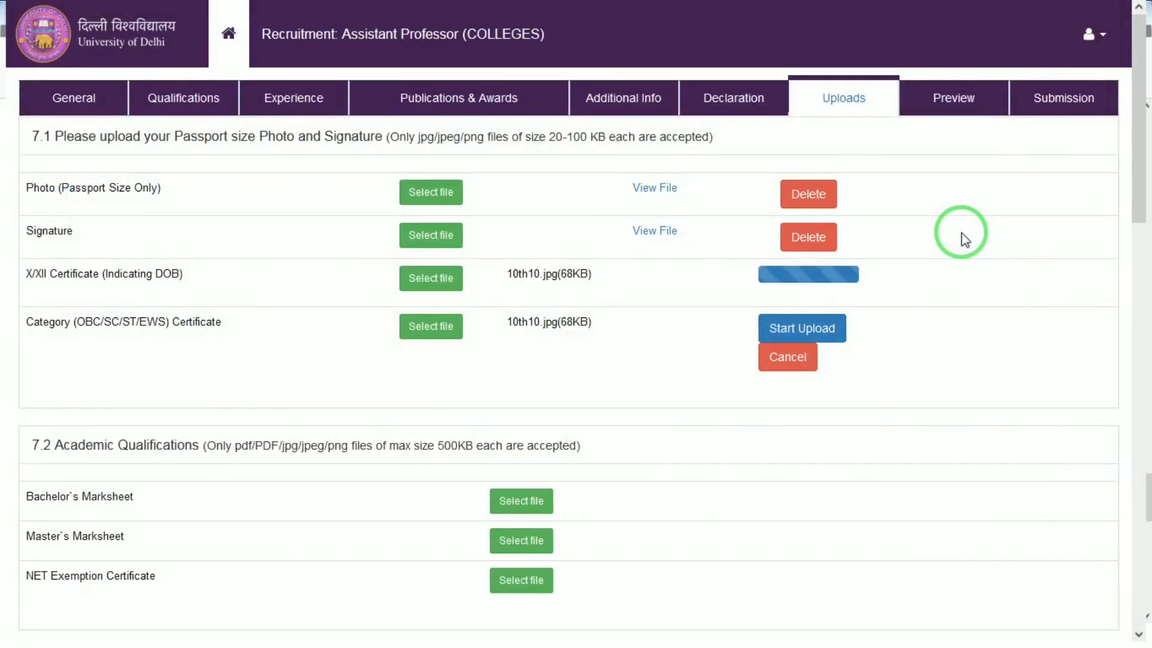
click(803, 327)
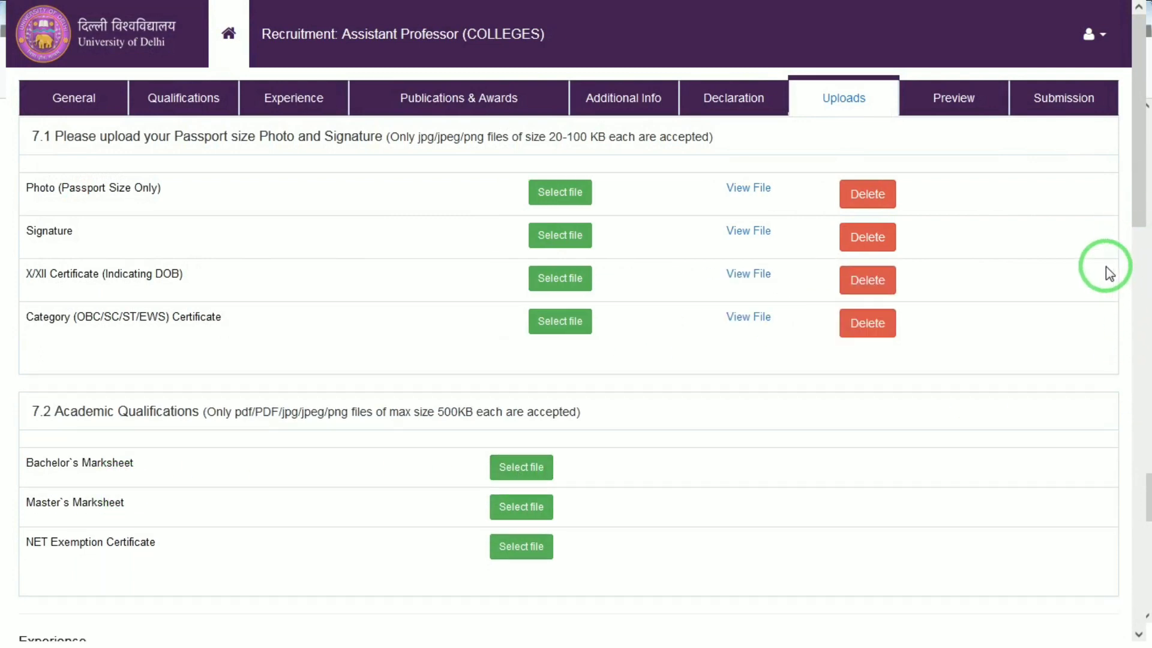
Try to attach the 10th10 PDF and then the 10th10 image as the bachelor's marksheet
drag(1135, 222, 1116, 301)
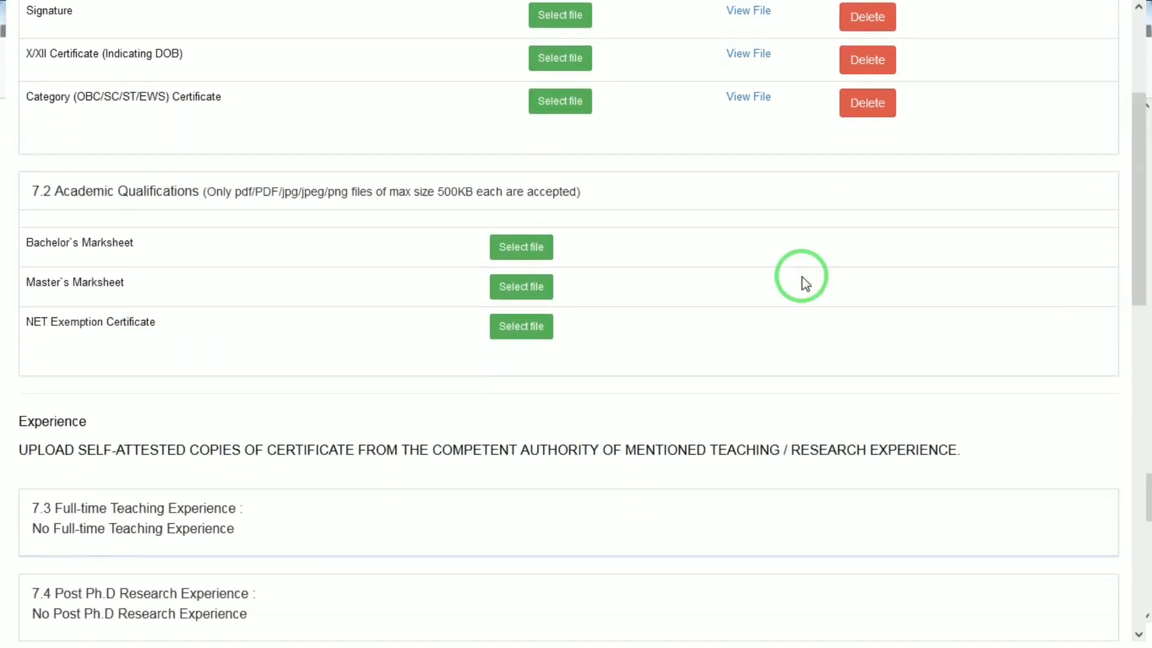
click(496, 247)
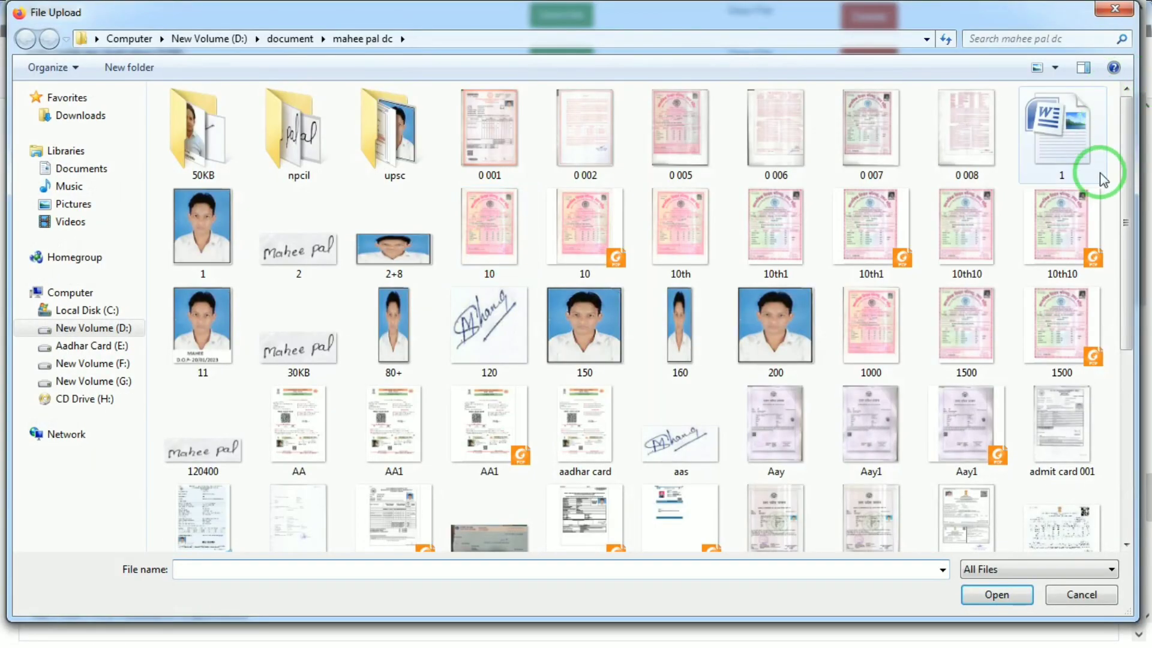
double_click(1057, 216)
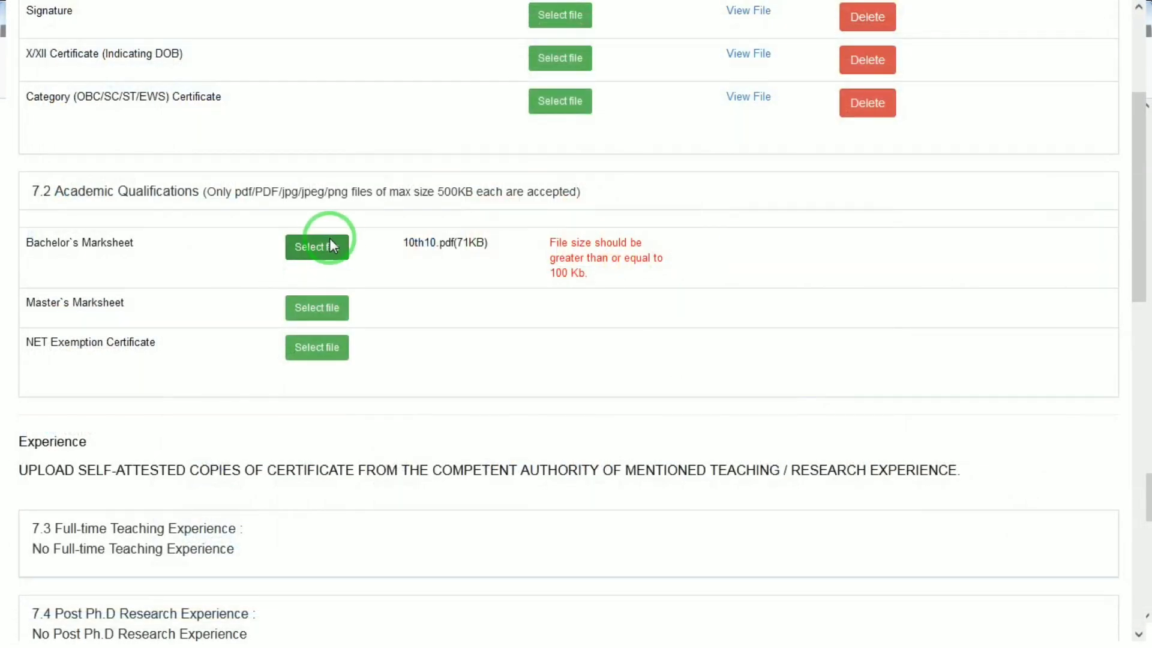
click(321, 243)
double_click(989, 264)
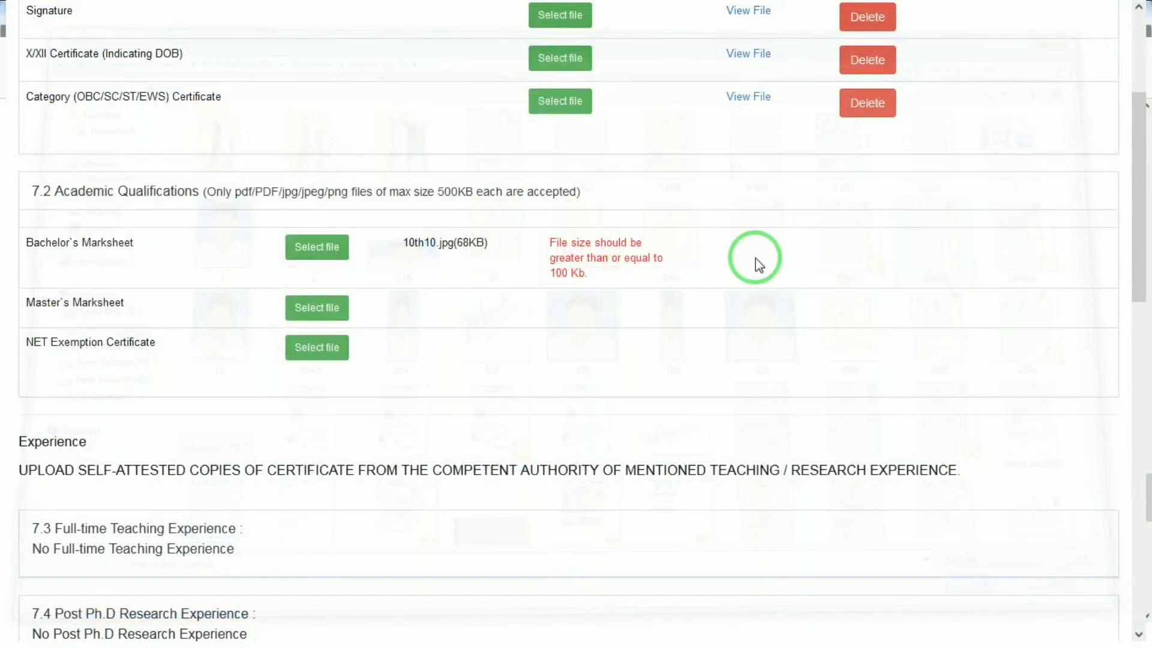
click(317, 246)
click(764, 246)
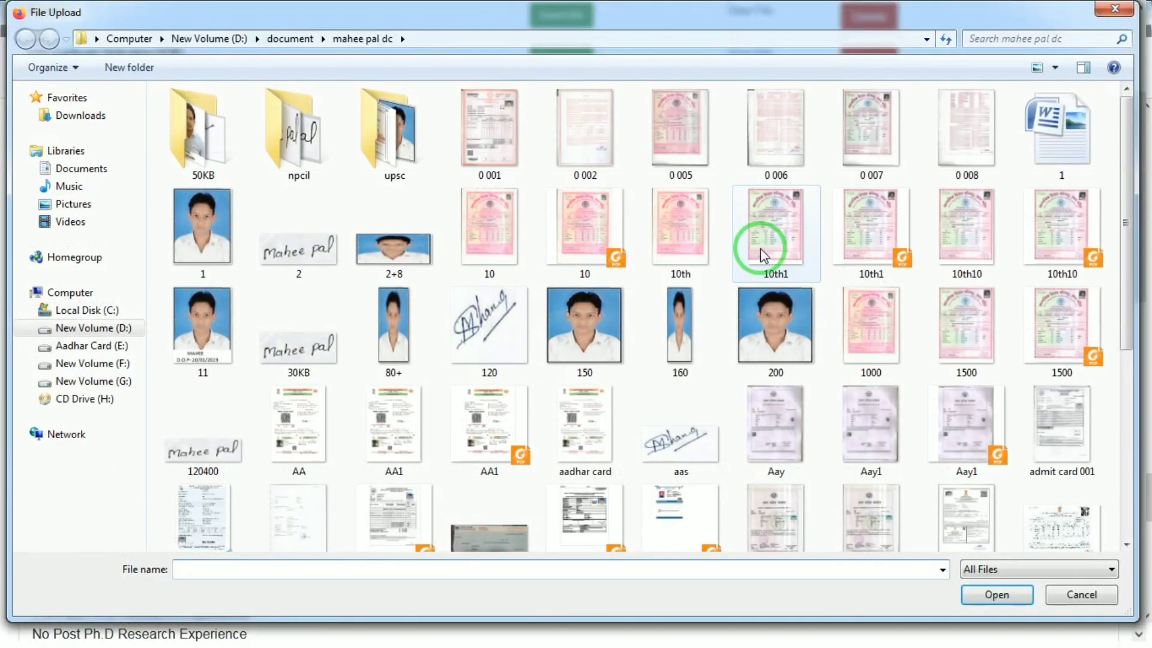
click(602, 242)
double_click(602, 242)
click(769, 246)
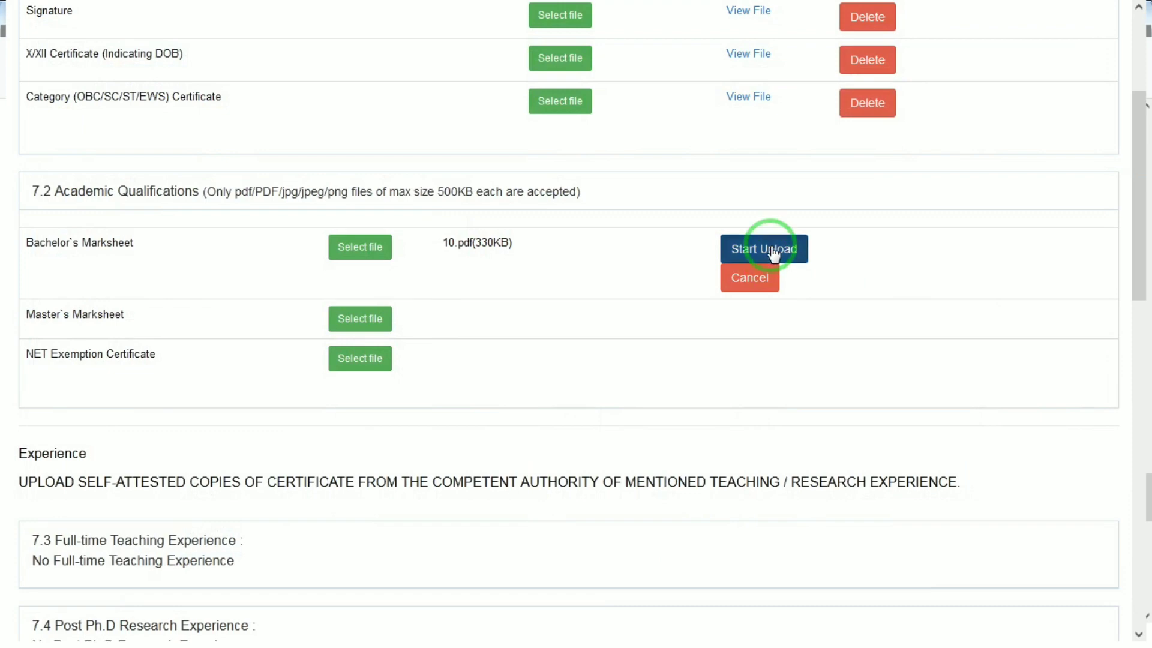
Upload the same 10 PDF as the master's marksheet
click(474, 290)
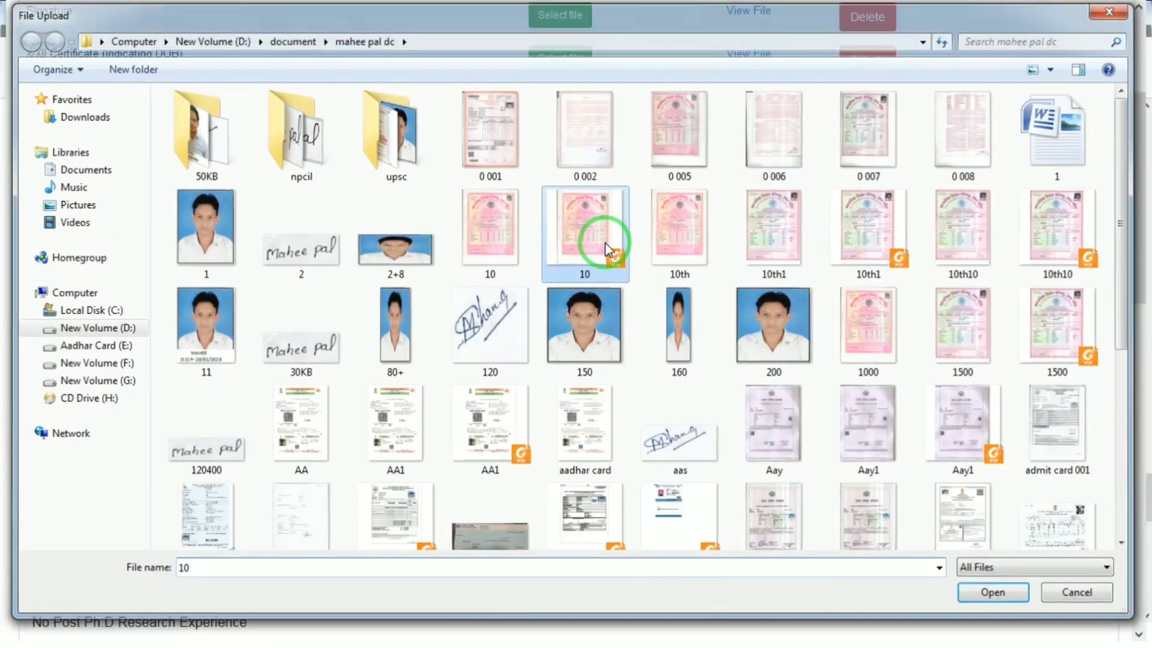
double_click(594, 249)
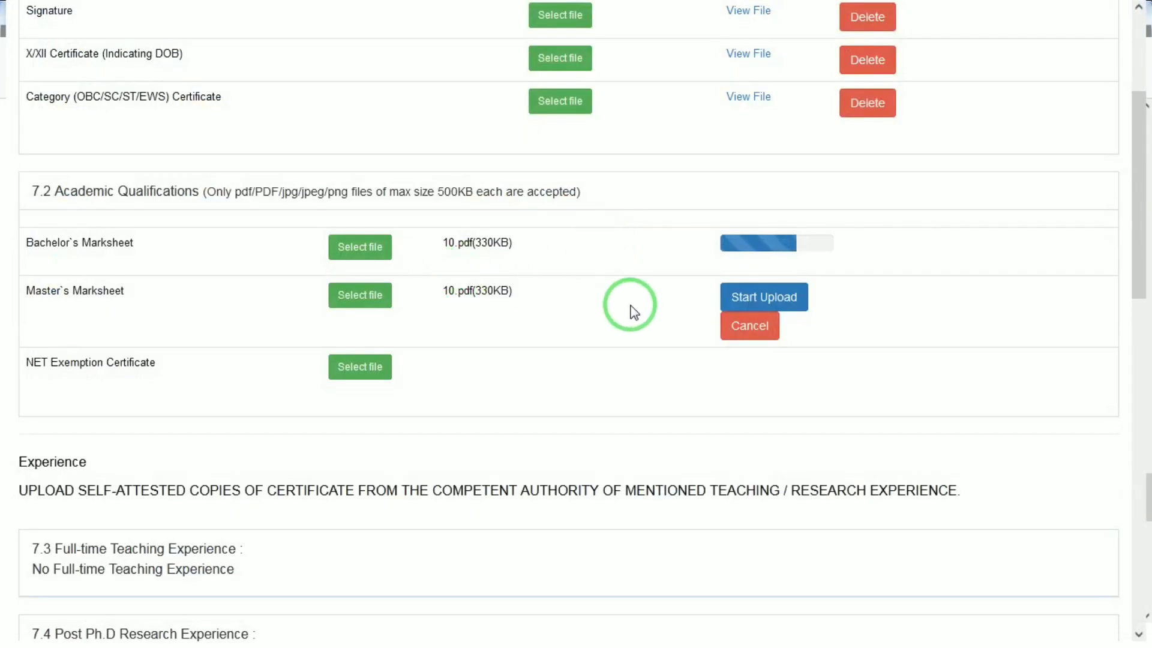
click(742, 305)
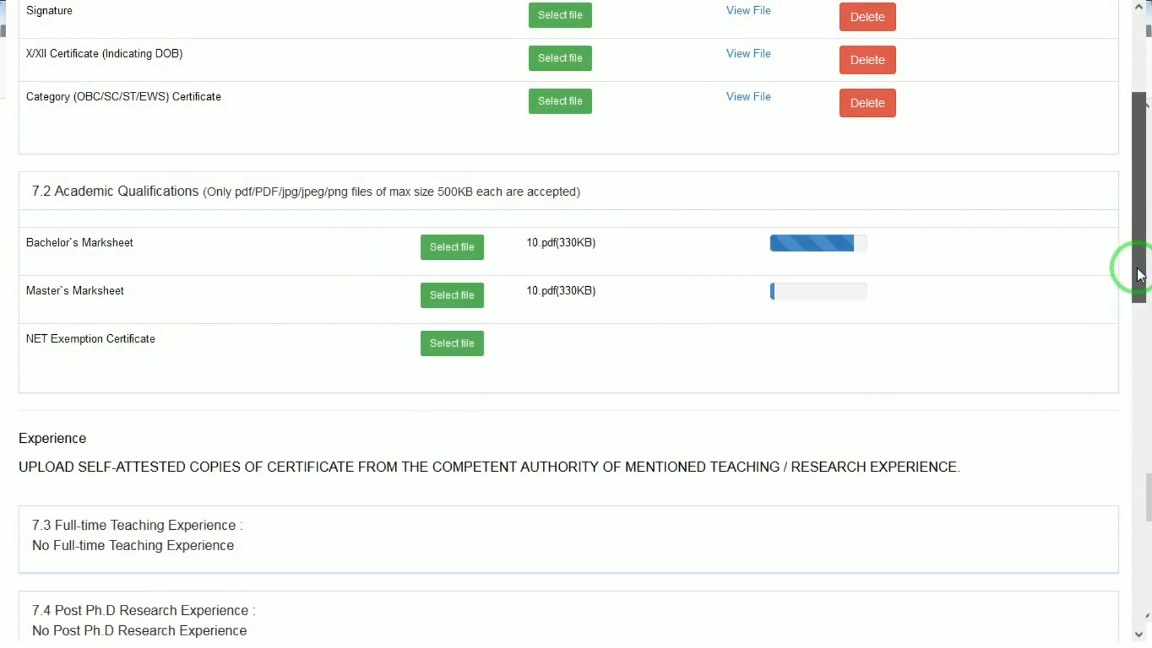
Proceed from the uploads page to the next section and dismiss the connection alert
drag(1140, 276, 1132, 415)
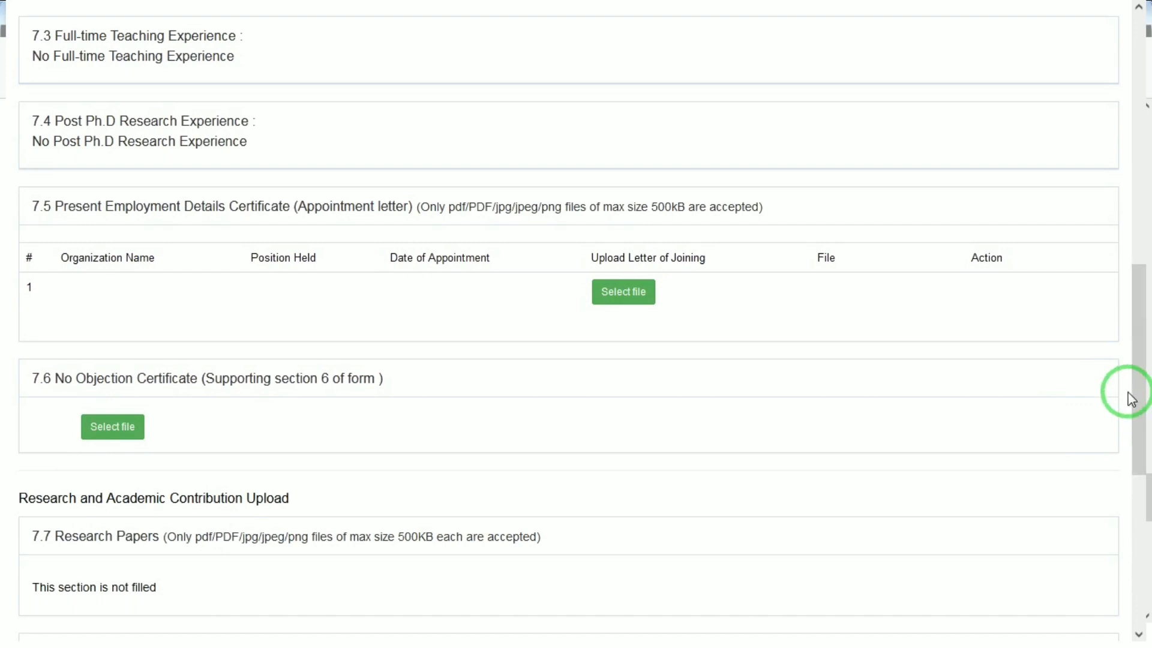
drag(1139, 385, 1108, 596)
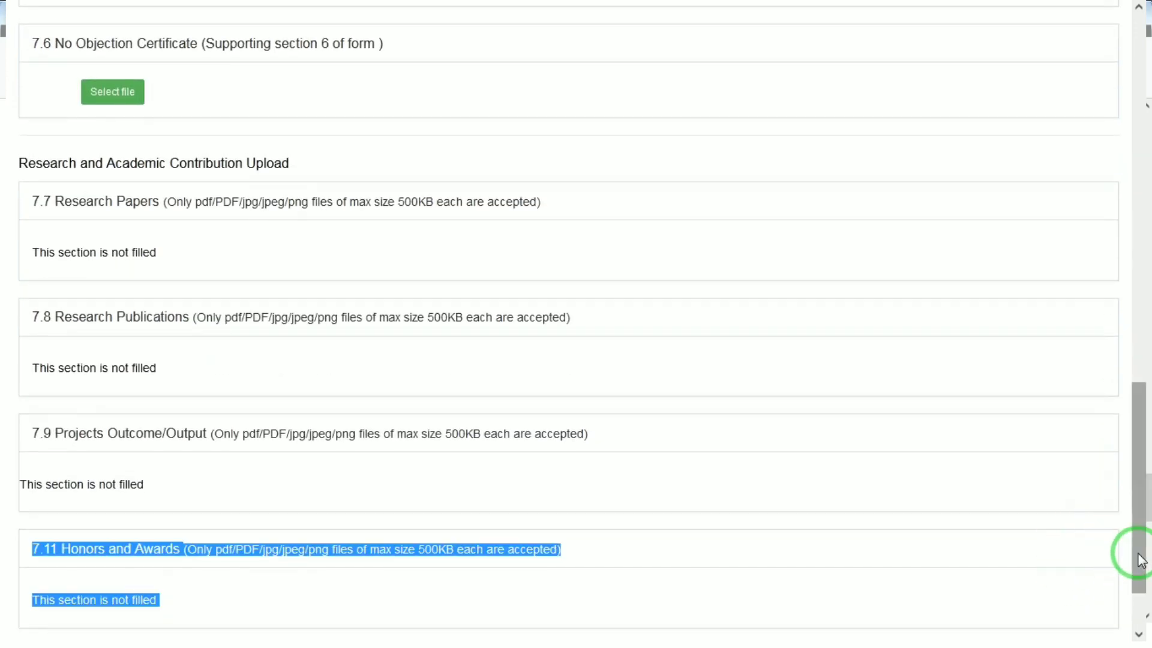
drag(1133, 557, 1117, 645)
click(809, 561)
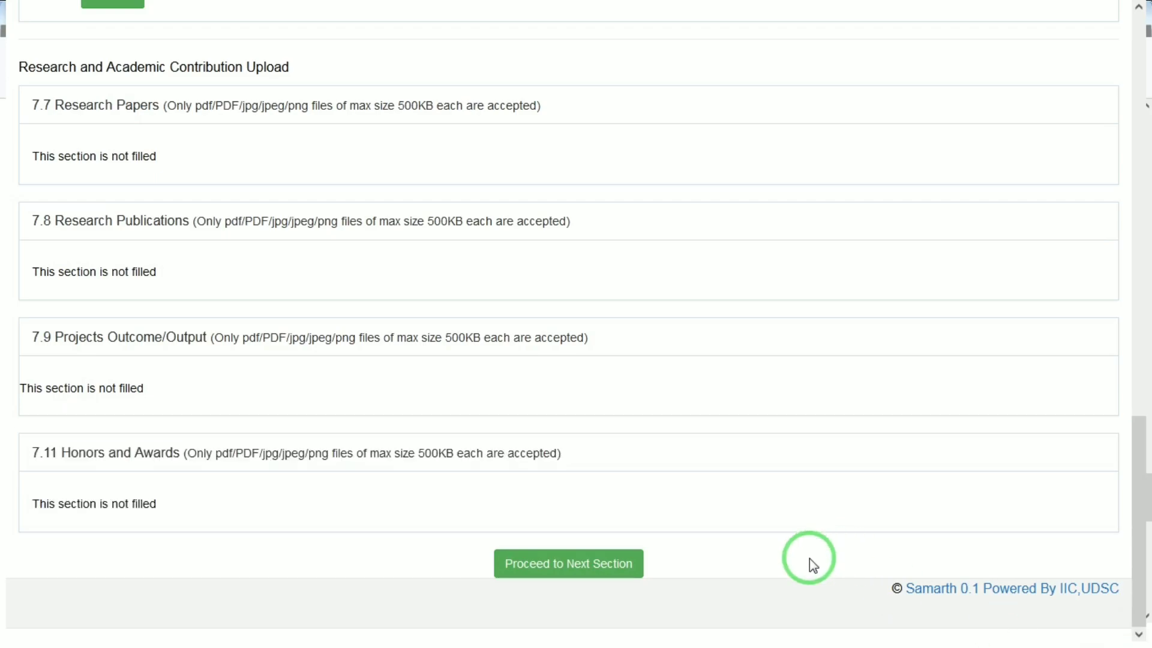
click(630, 569)
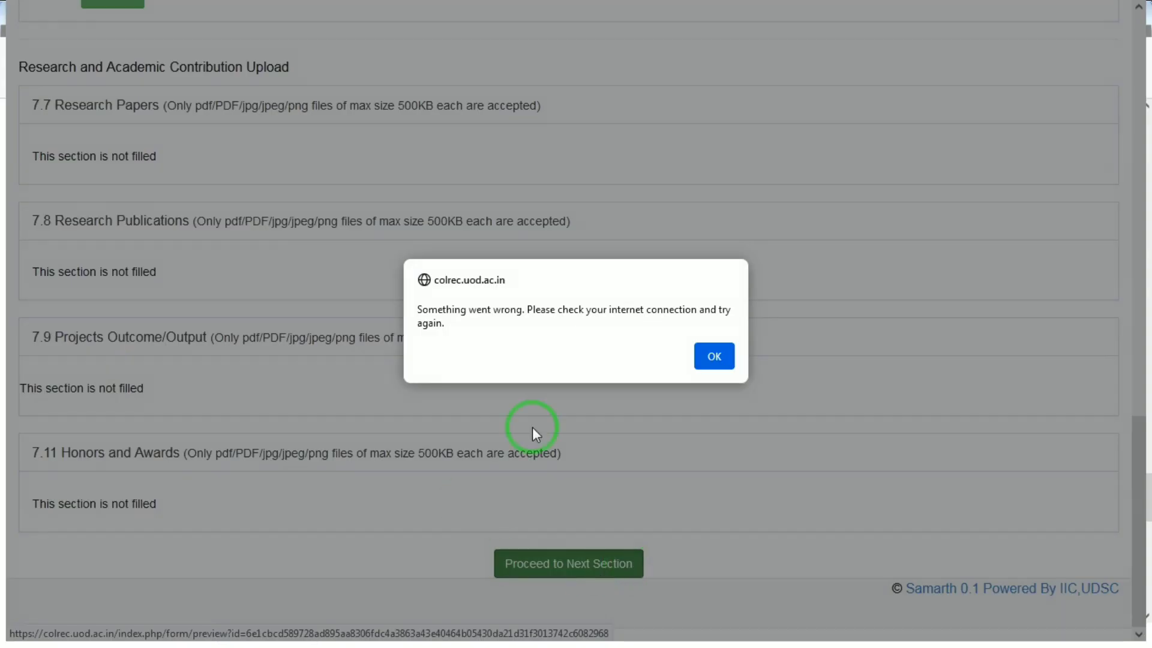
click(711, 356)
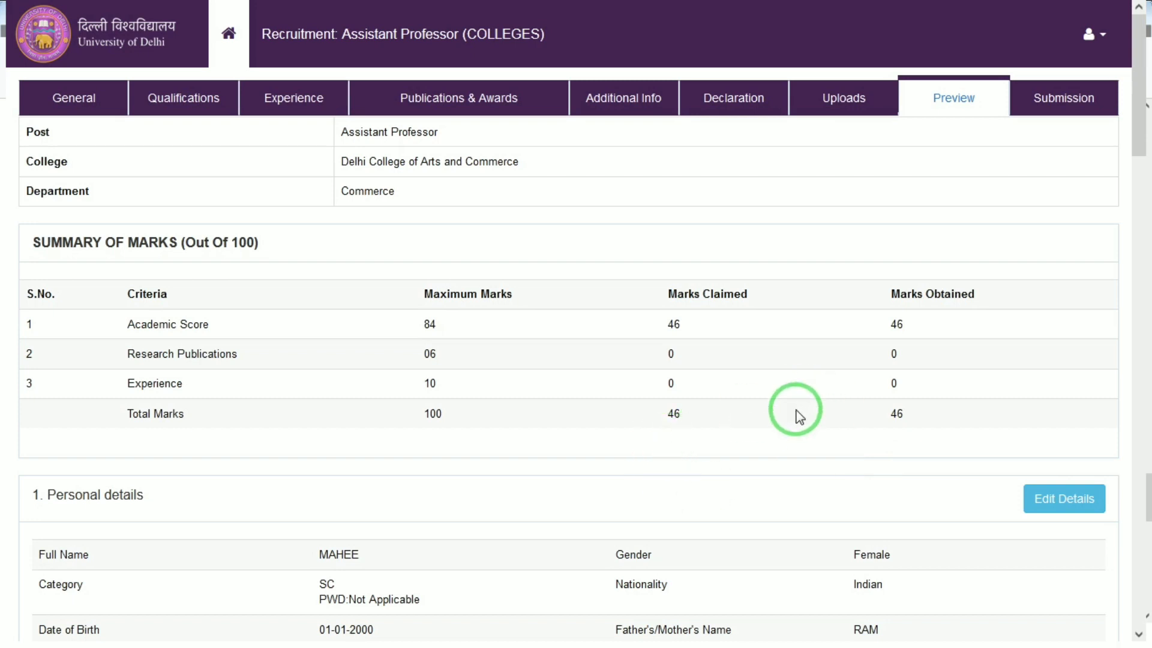
Open the Submission tab and review the checklist of items still missing before submission
click(1064, 98)
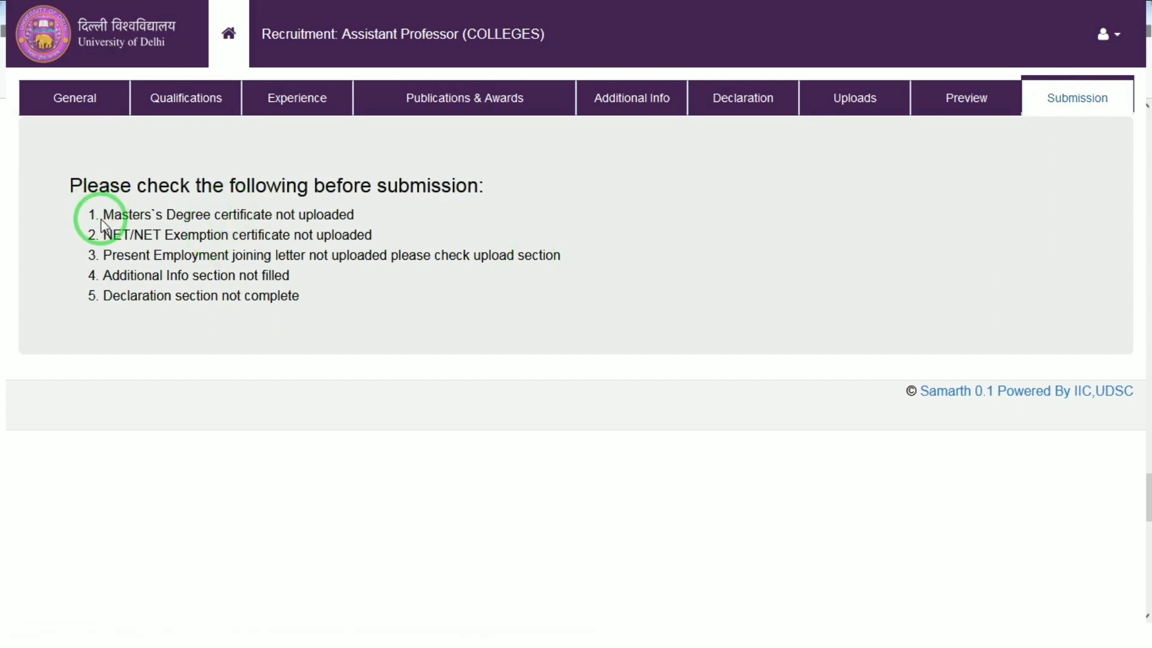
drag(113, 216, 347, 215)
drag(145, 234, 345, 234)
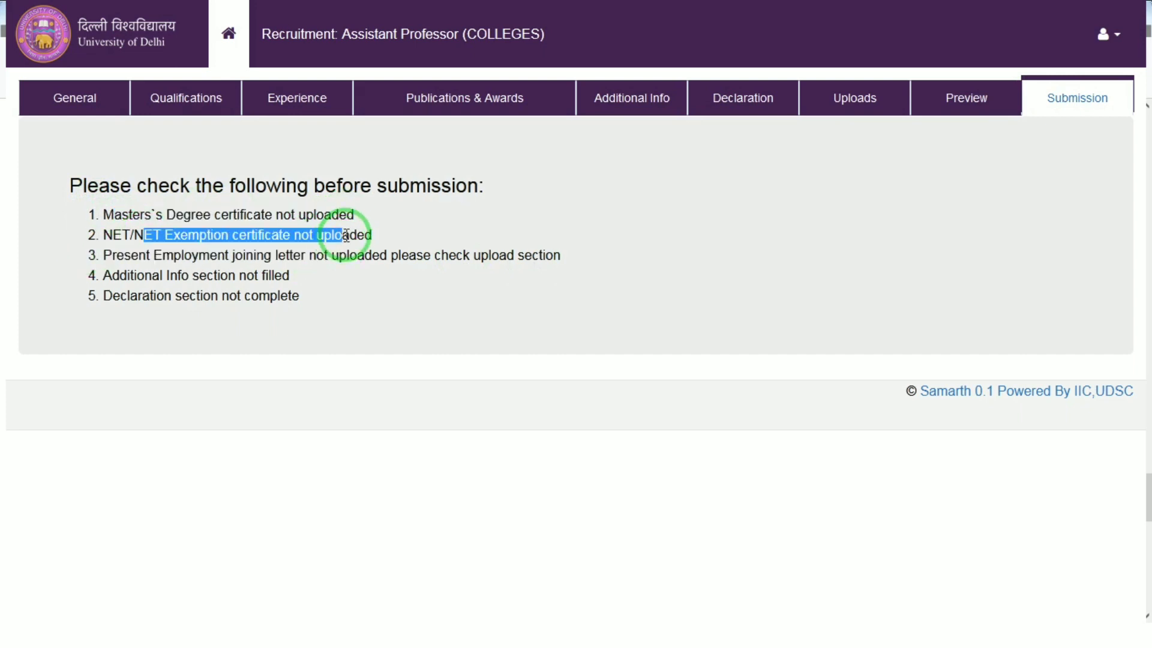
click(345, 234)
drag(195, 264, 405, 257)
click(405, 257)
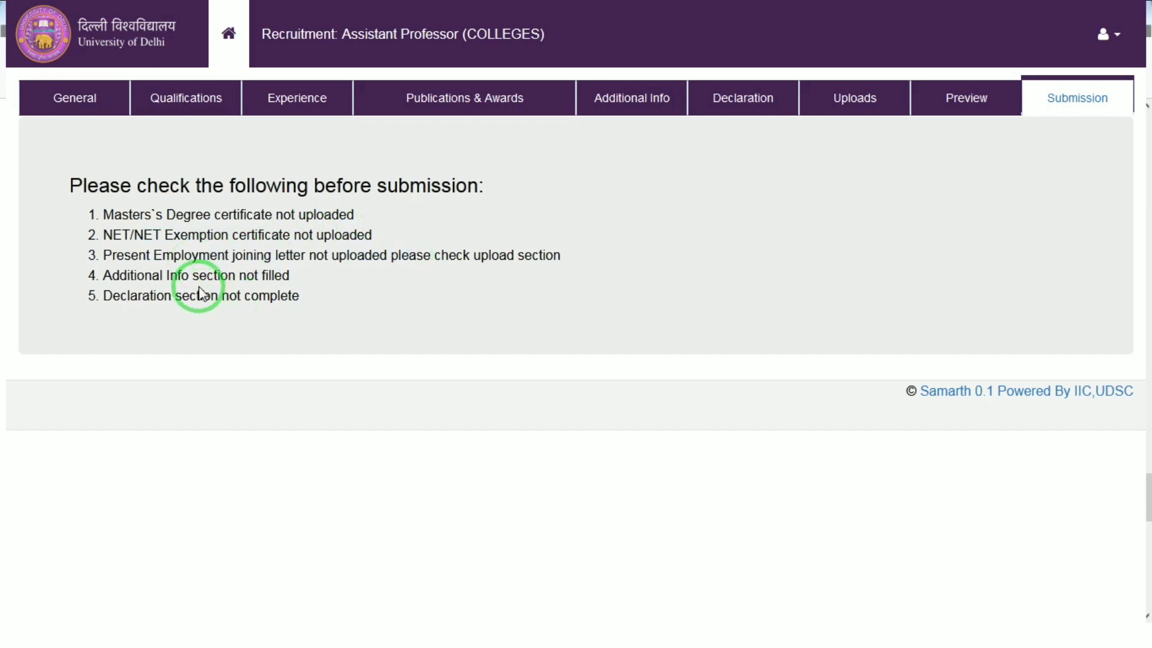
drag(199, 276, 277, 274)
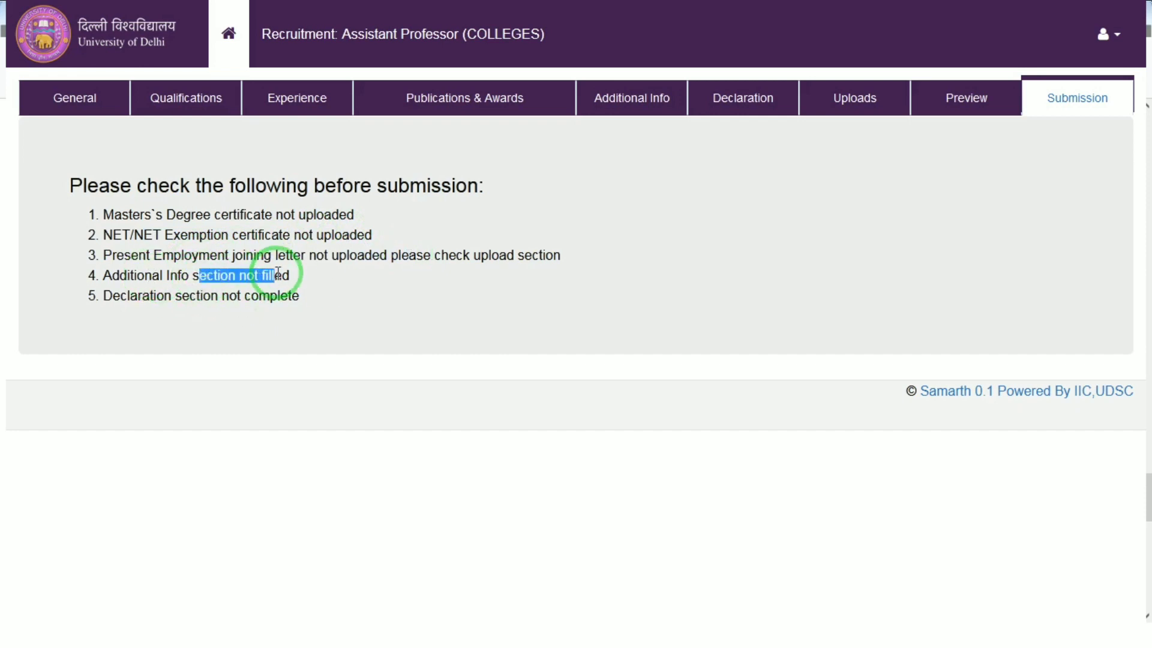
drag(131, 300, 277, 303)
Open the Additional Info section and choose Both (English and Hindi) as the teaching language, with Self-assessment ticked
click(309, 304)
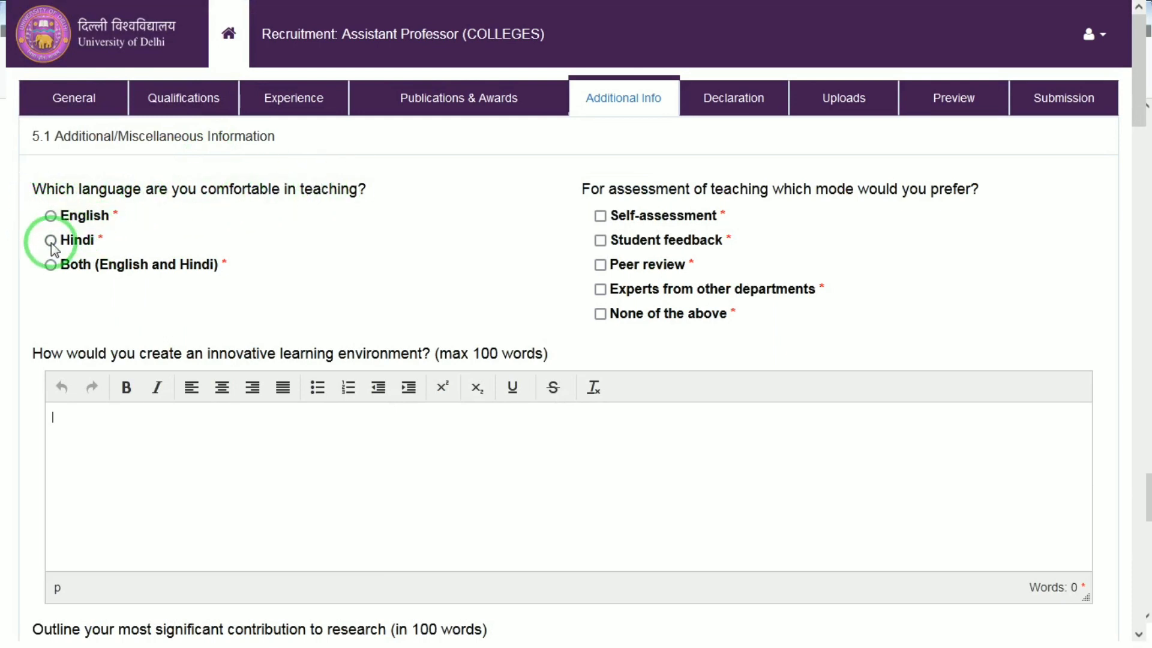
click(50, 265)
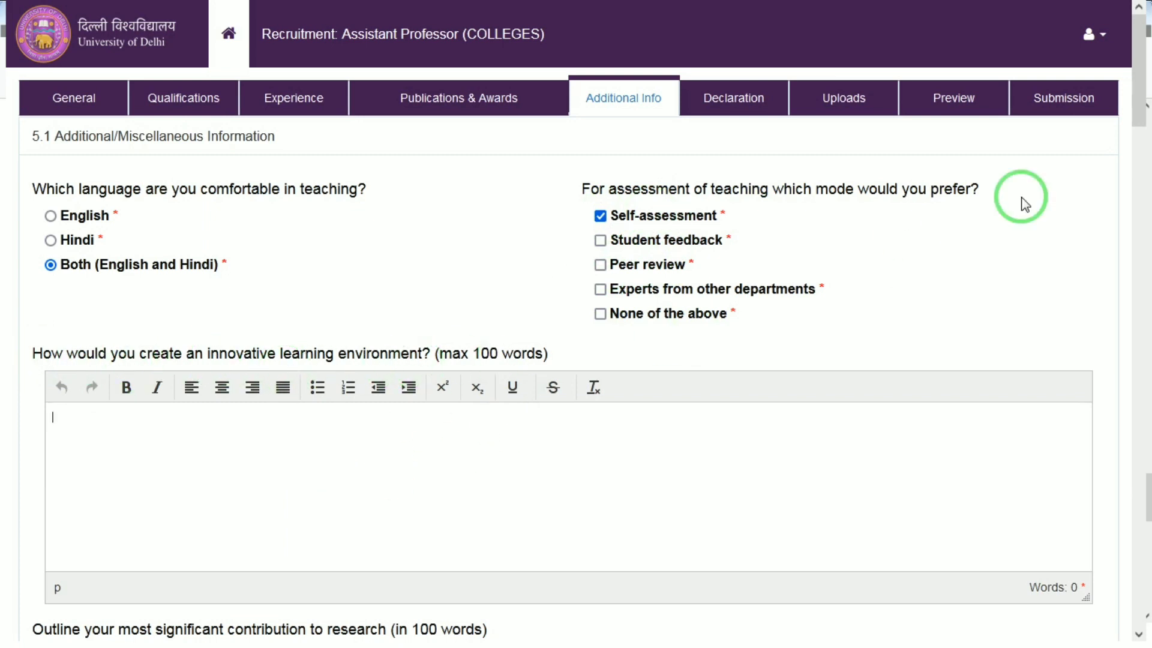
Answer No to all three disclosure questions at the end of the Additional Info form
drag(1138, 104, 1127, 188)
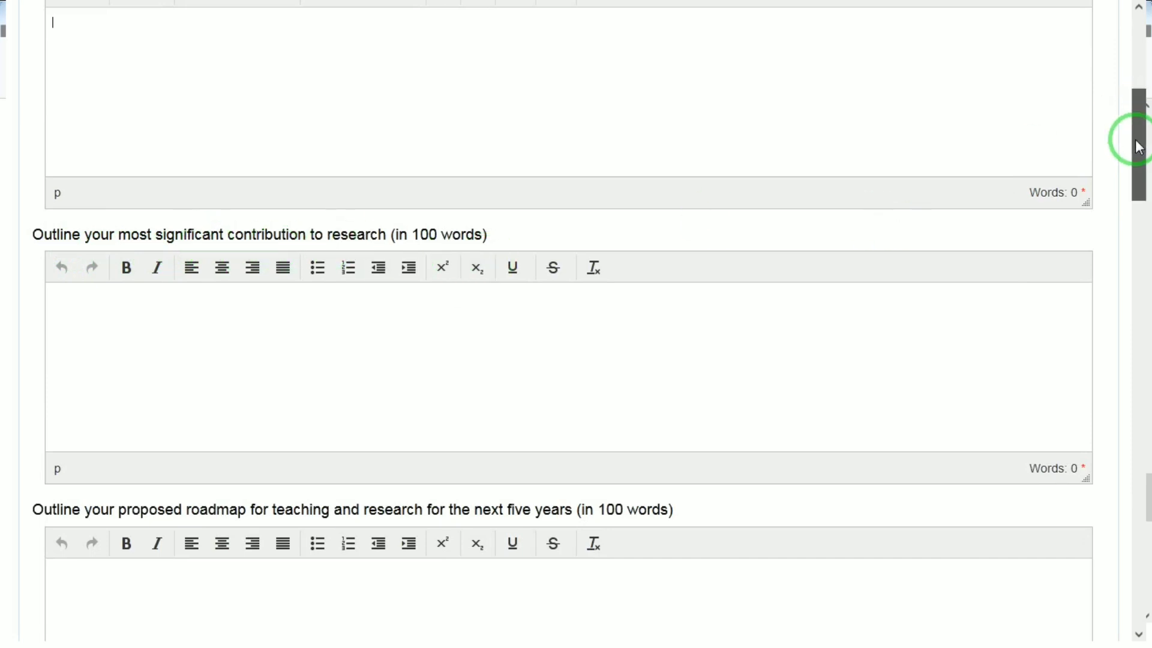
drag(1131, 139, 1126, 436)
click(1135, 631)
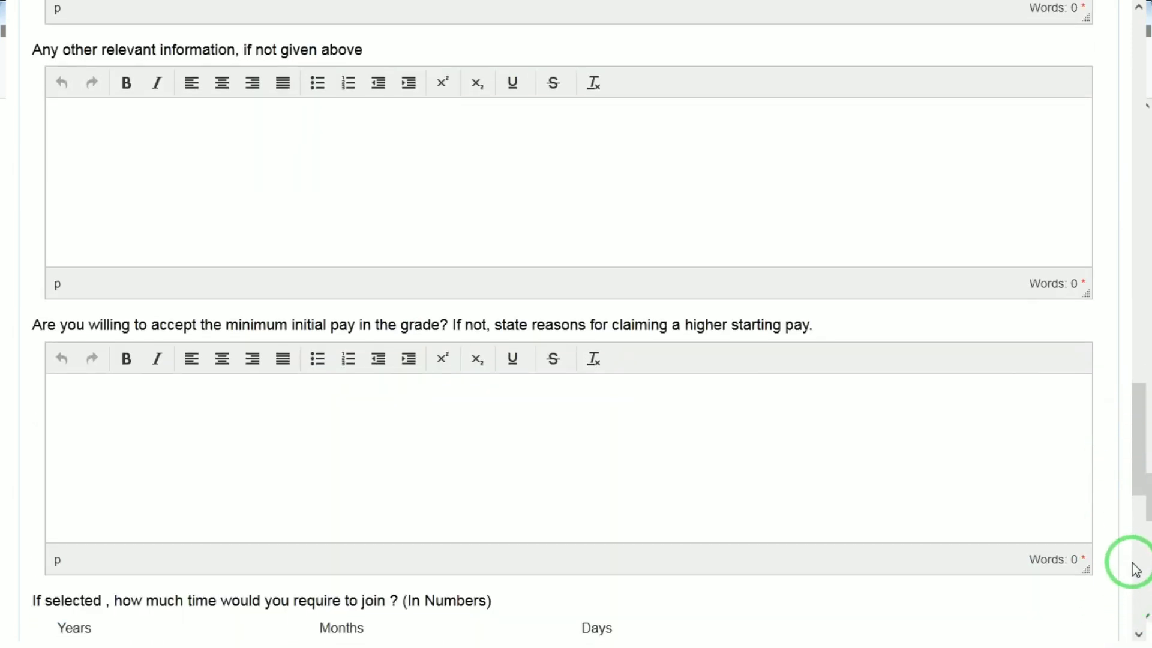
click(1134, 560)
click(1137, 564)
click(1134, 560)
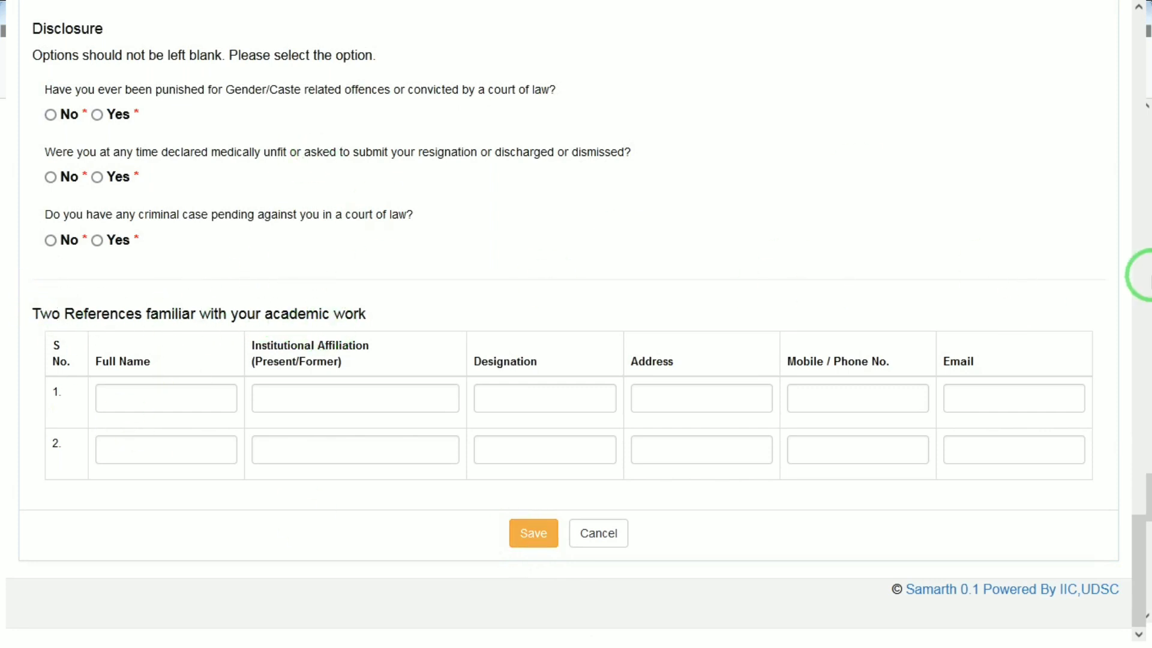
click(1136, 280)
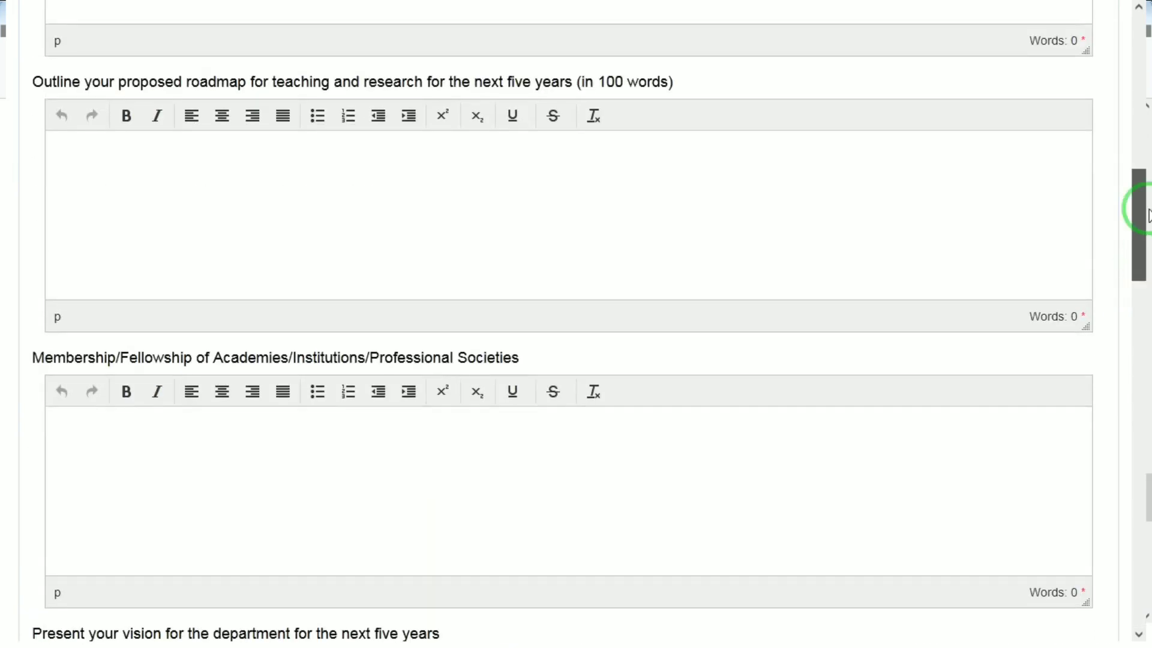
click(1143, 144)
drag(1147, 133, 1133, 634)
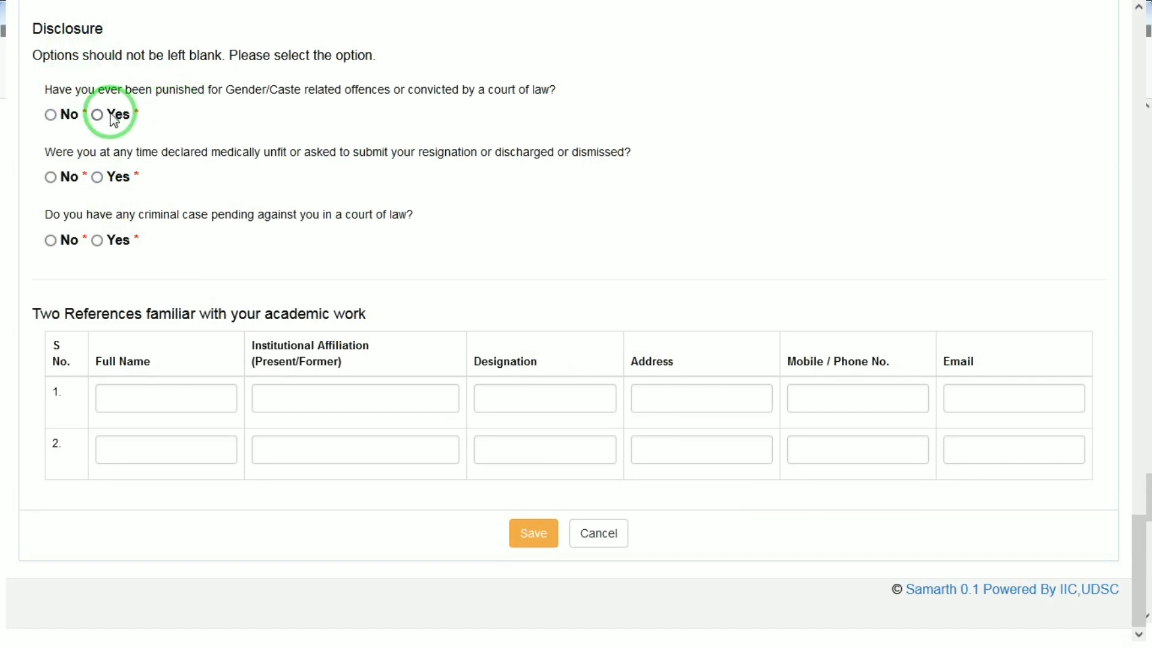
click(51, 116)
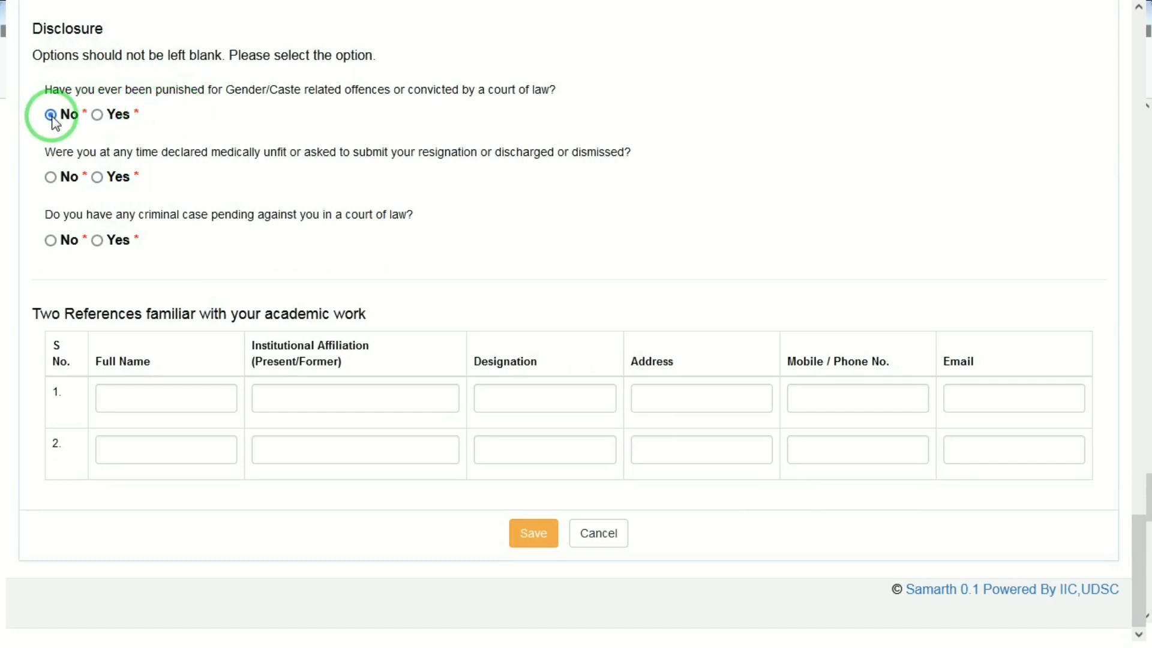
click(50, 177)
click(49, 239)
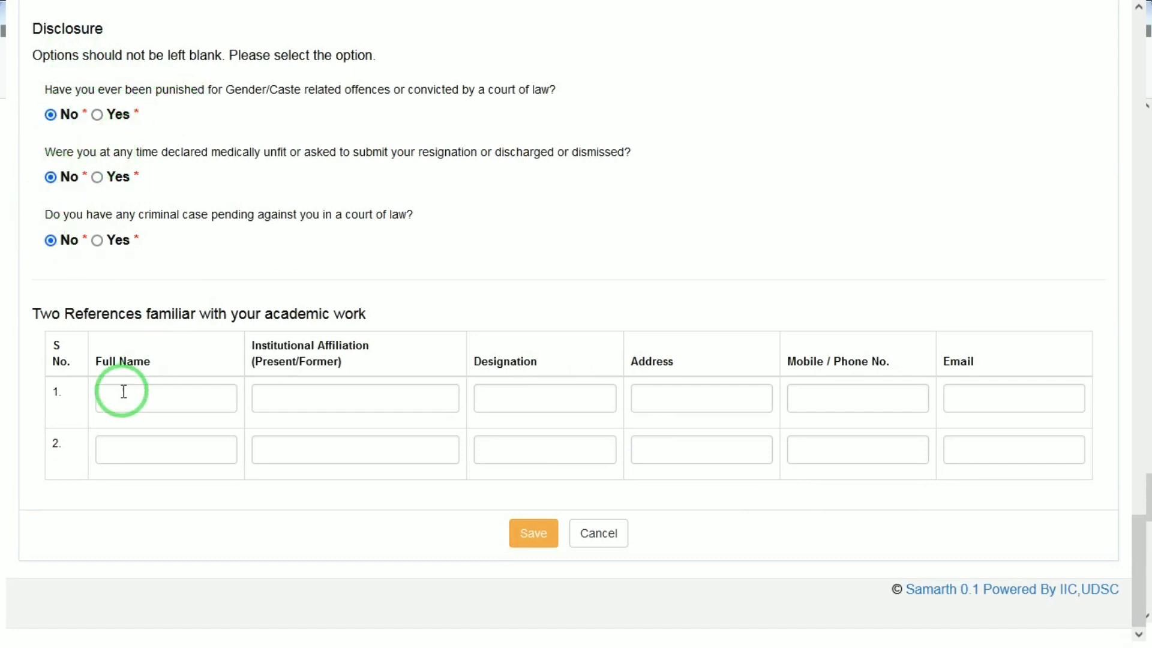
Fill in the first reference's full name, with TEACHER as institutional affiliation and TEACHER as designation
click(134, 398)
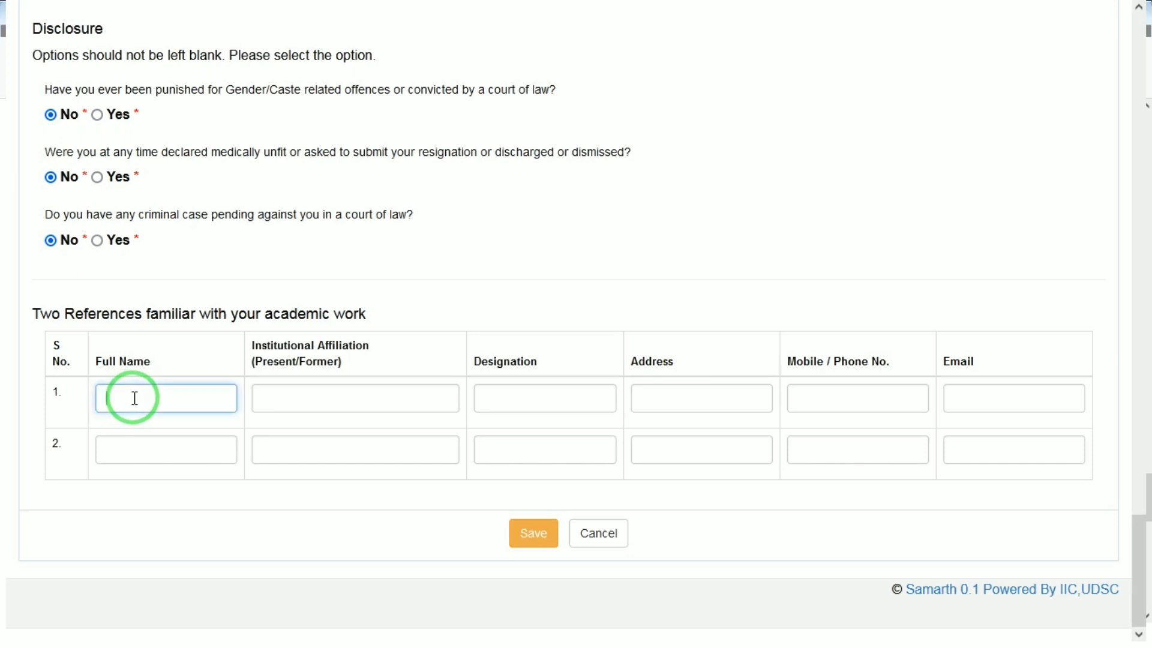
text(RAVI)
key(Tab)
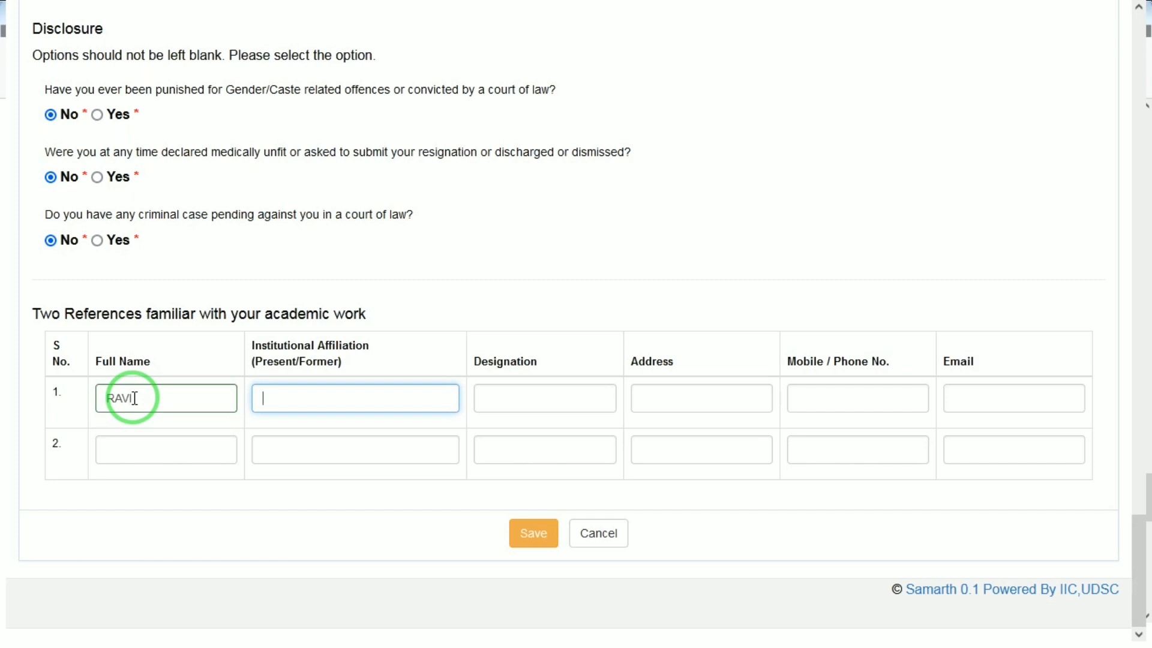
text(TEACHERT)
key(Tab)
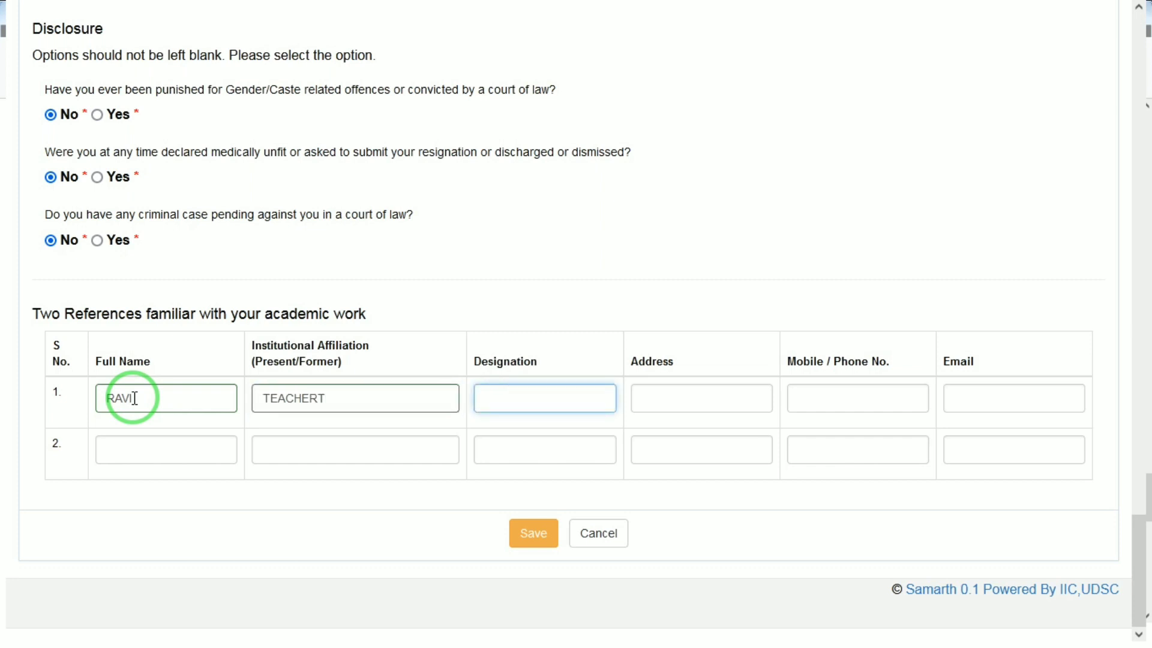
click(352, 398)
key(BackSpace)
key(Tab)
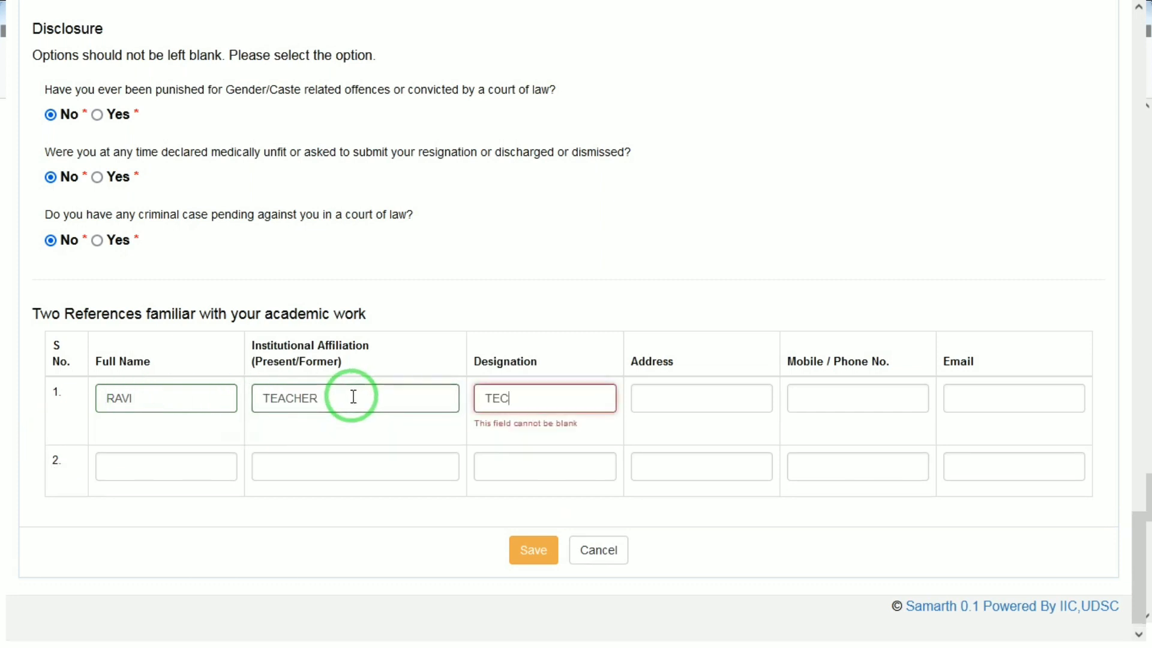
text(TECHER)
key(Tab)
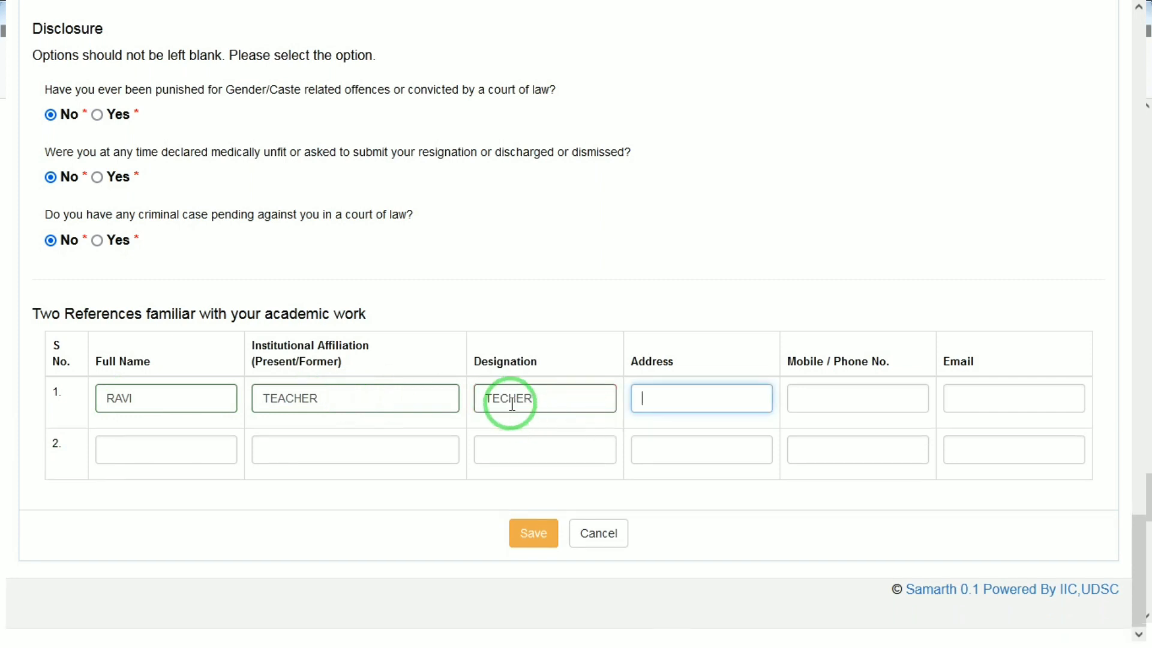
click(505, 398)
text(A)
Enter VPO as the first reference's address
click(637, 393)
click(666, 400)
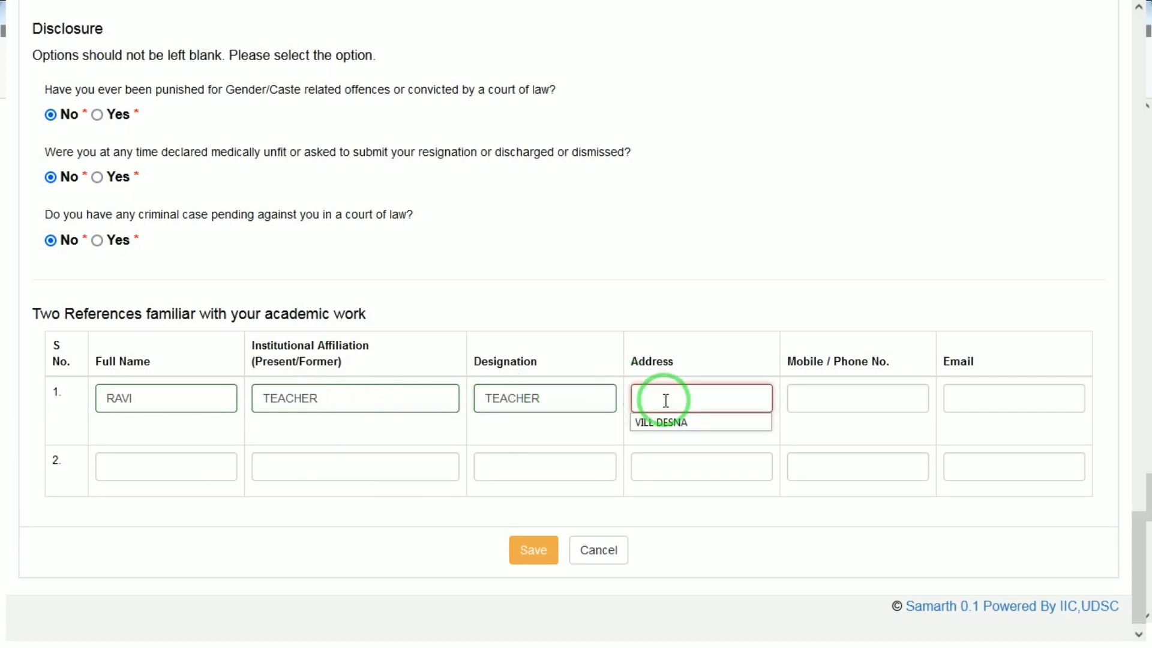
text(VPO)
key(Tab)
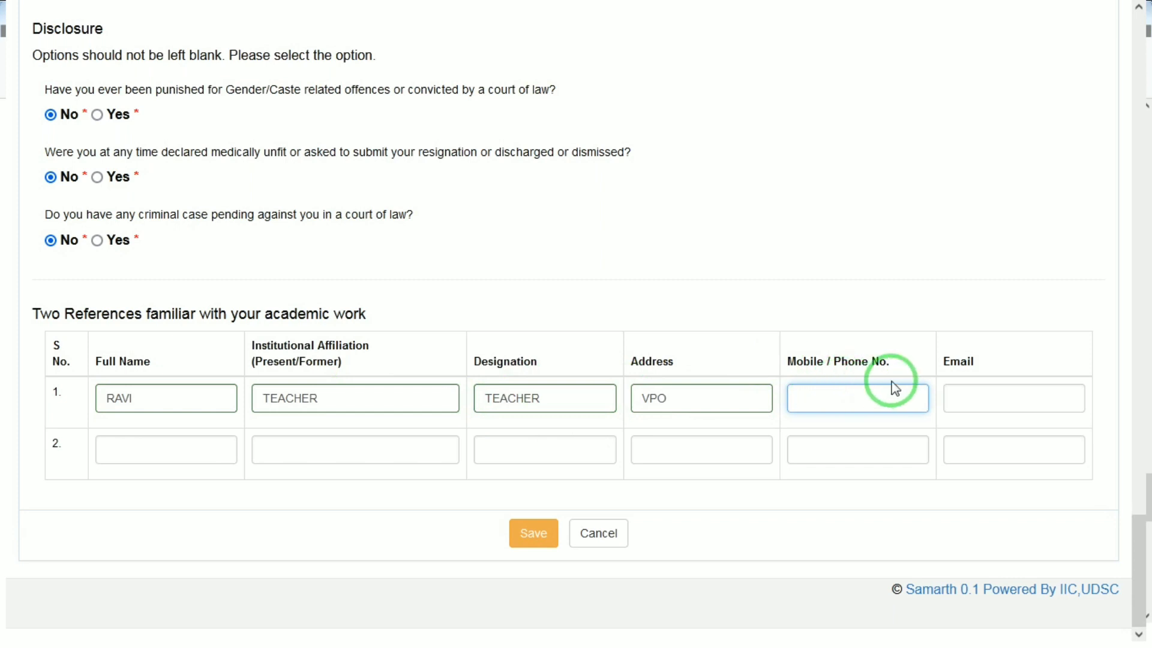
click(1023, 401)
Fill in the second reference's full name, TEACHER as affiliation and designation, and VPOUI as address
click(154, 467)
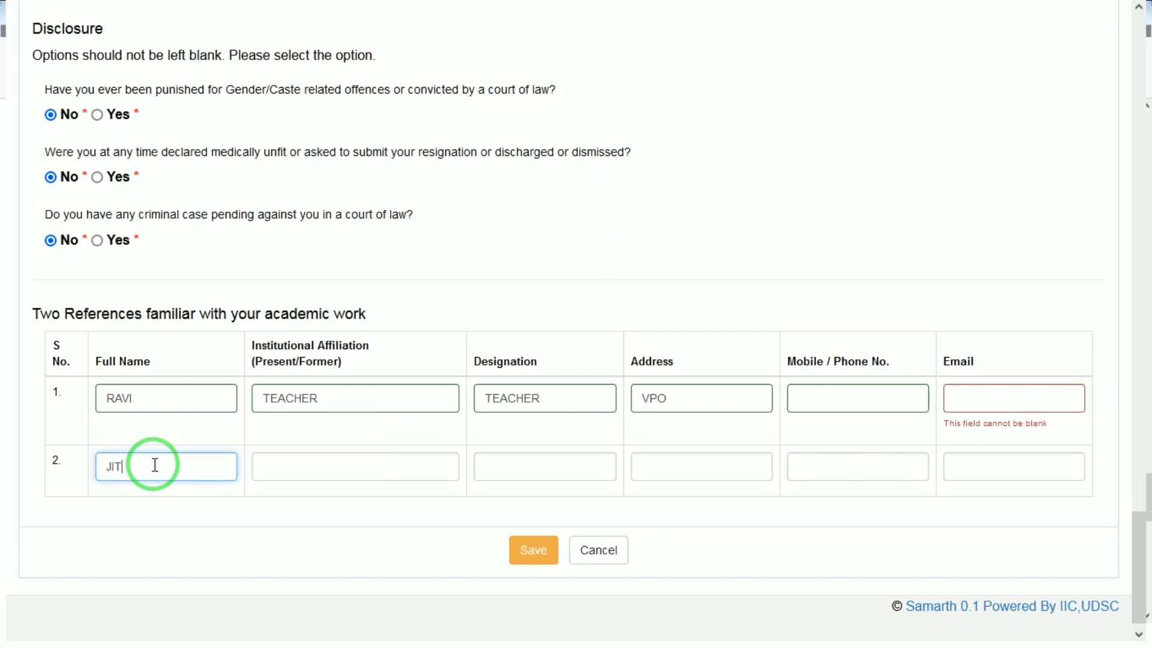
text(JITENDRA)
key(Tab)
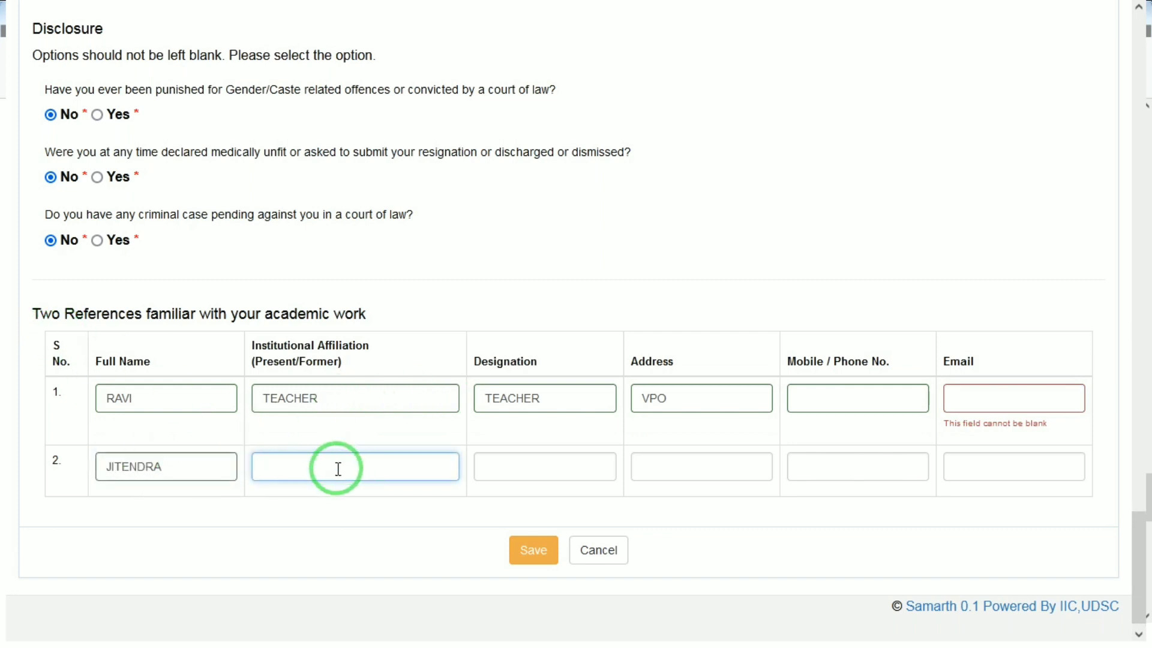
text(TEACHERT)
key(Tab)
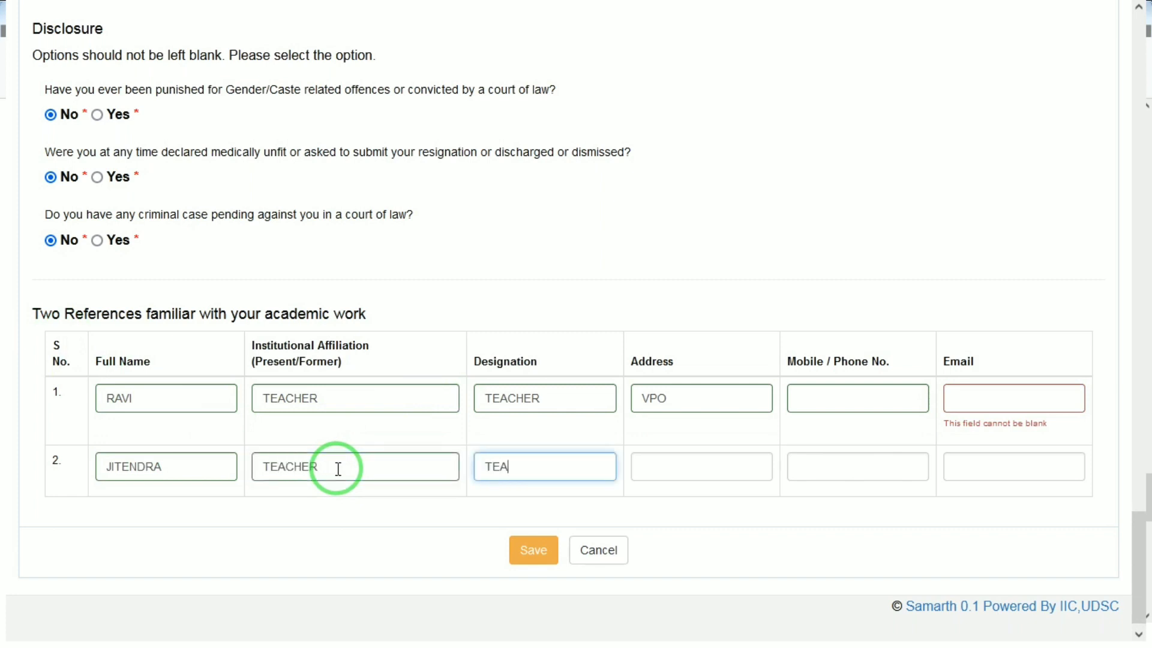
text(TEACHER)
key(Tab)
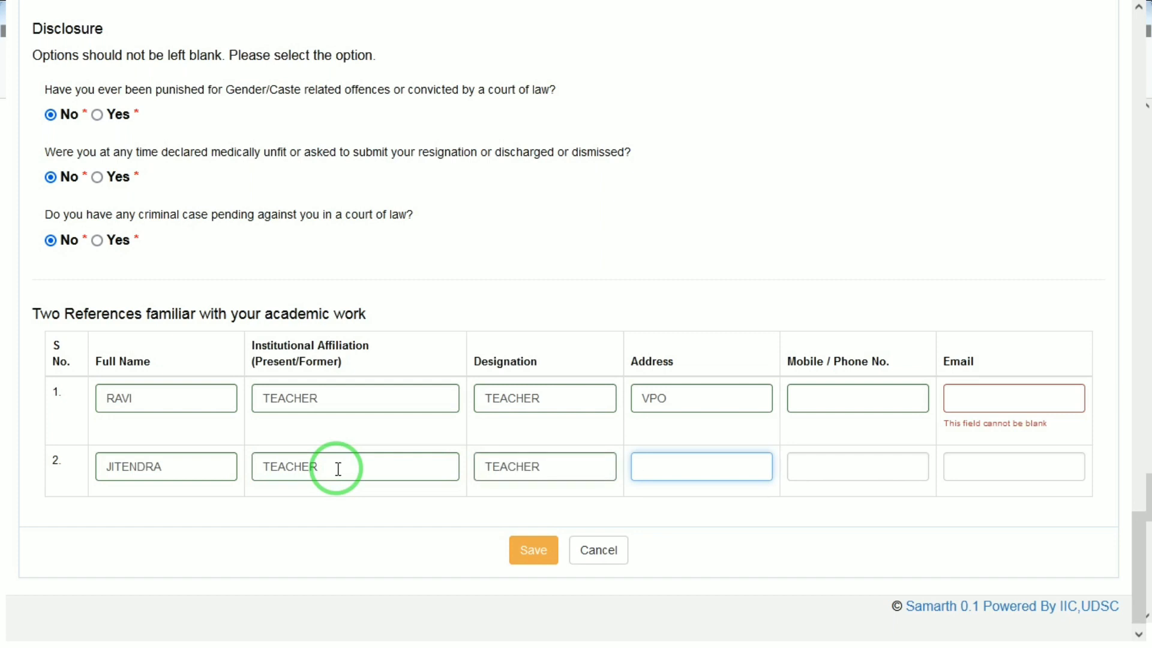
text(VPOUI)
key(Tab)
key(Tab)
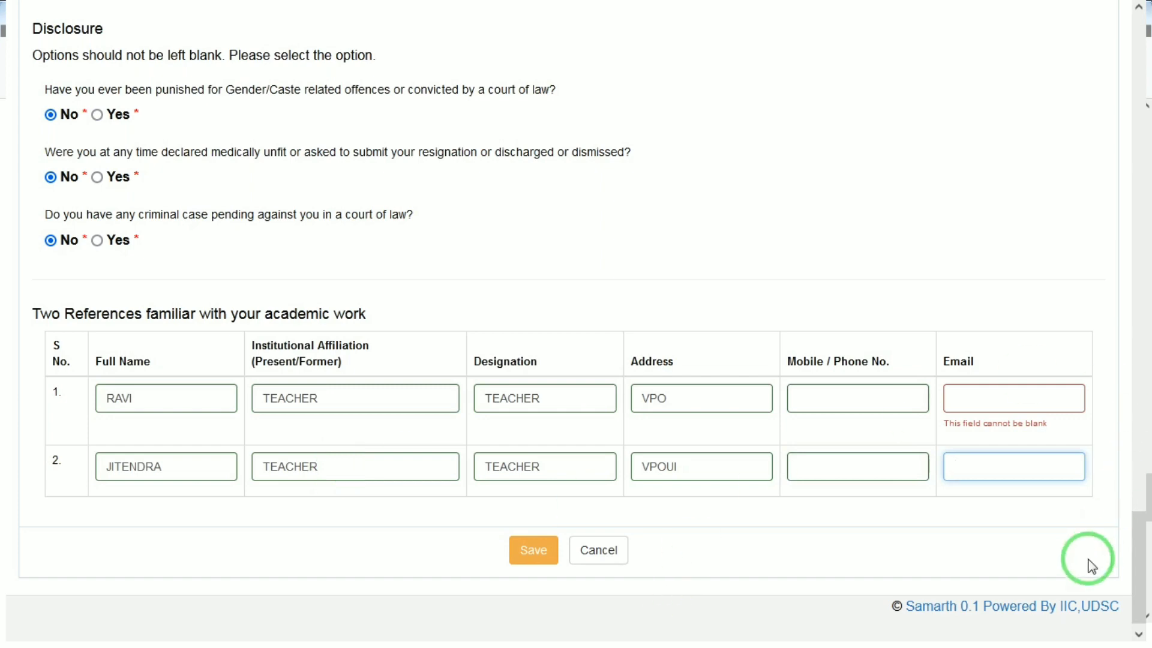
Submit the completed application form and confirm the final submission
drag(1137, 540, 1137, 48)
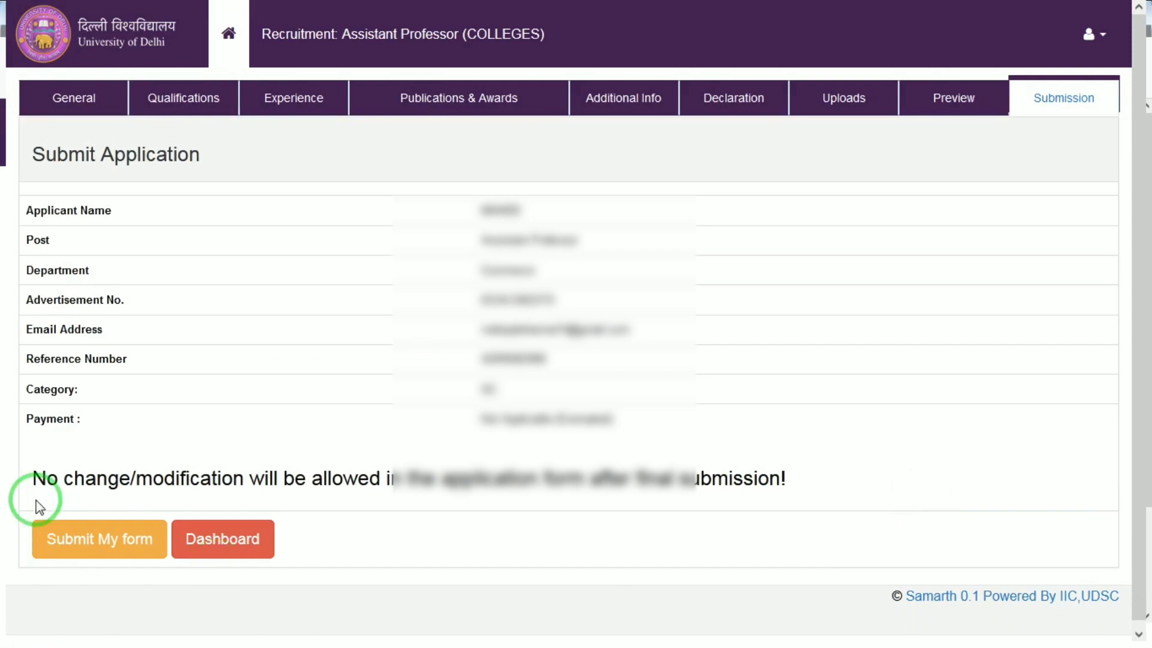
click(78, 543)
click(504, 375)
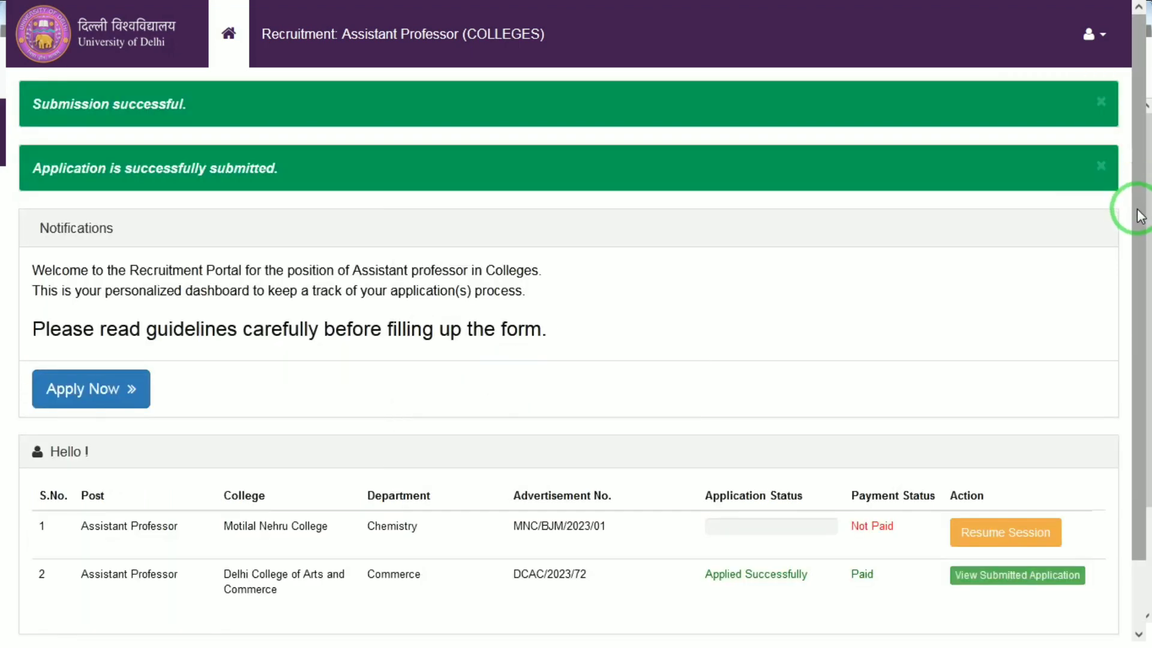
Open the submitted Commerce application from the dashboard and open its print dialog
scroll(1136, 221, down, 2)
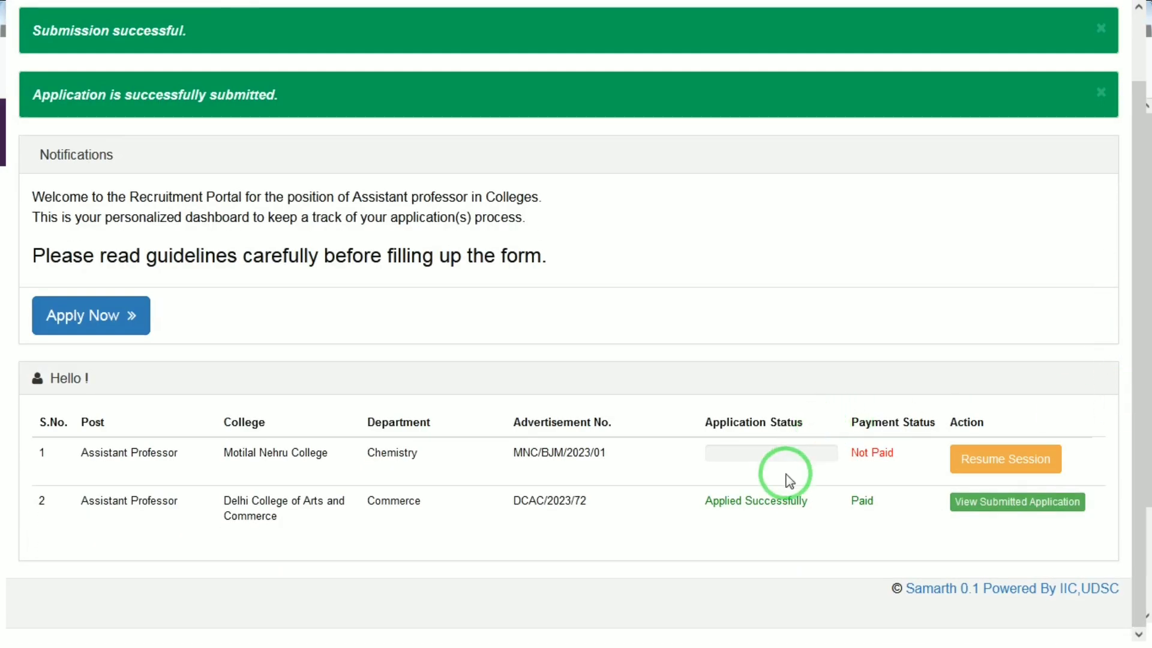
click(990, 504)
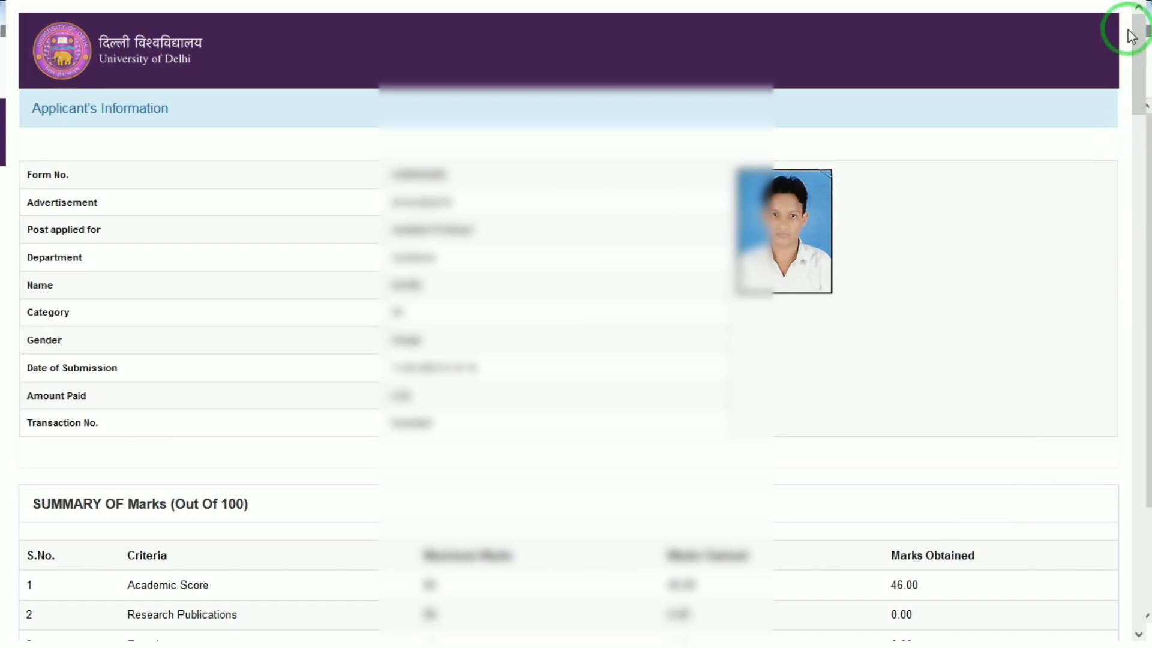
mouse_move(1138, 52)
mouse_down()
mouse_move(1118, 201)
mouse_move(1107, 642)
mouse_up()
click(535, 624)
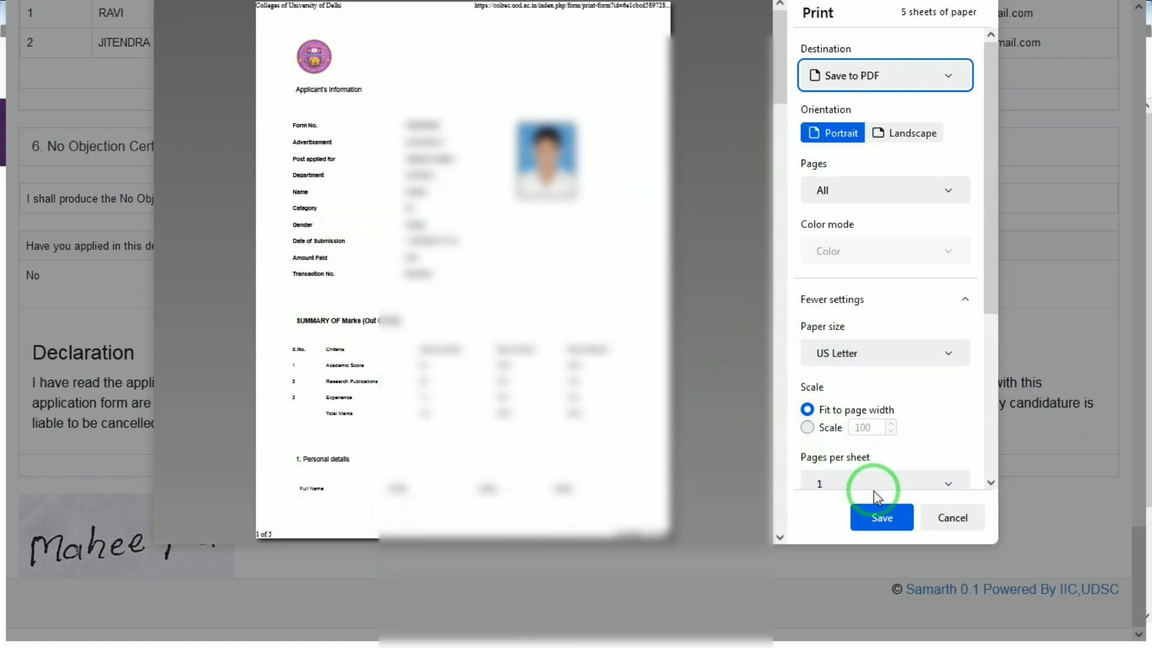
Save the application as a PDF named Colleges of University of DelhiD in the Form folder on New Volume (F:)
click(878, 518)
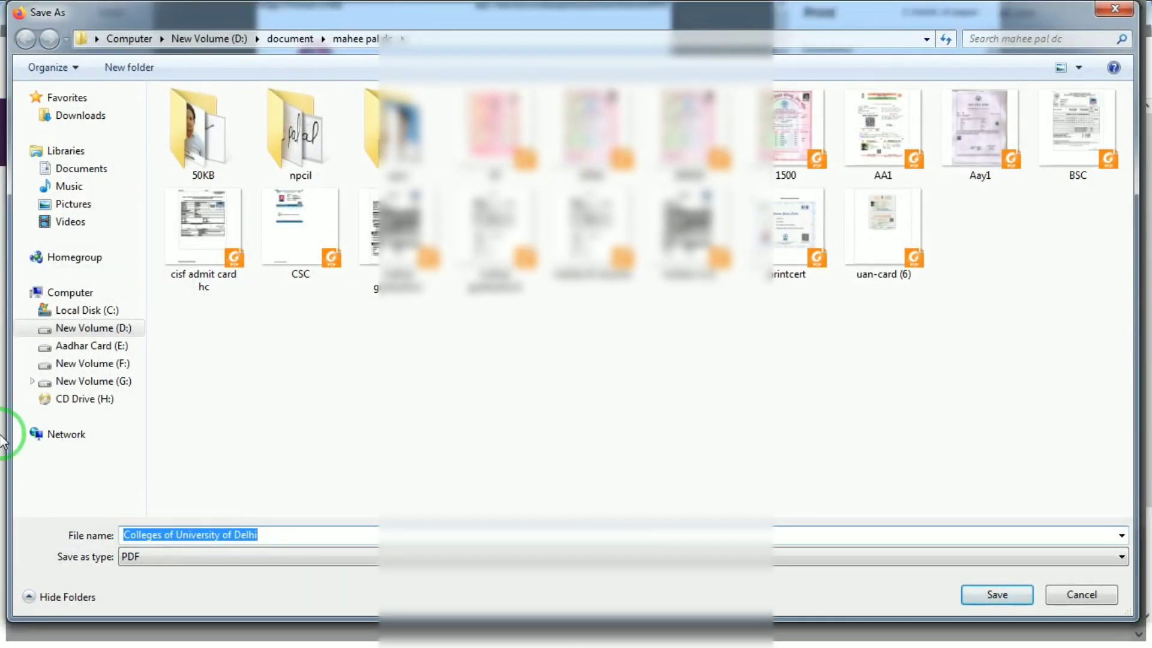
click(123, 381)
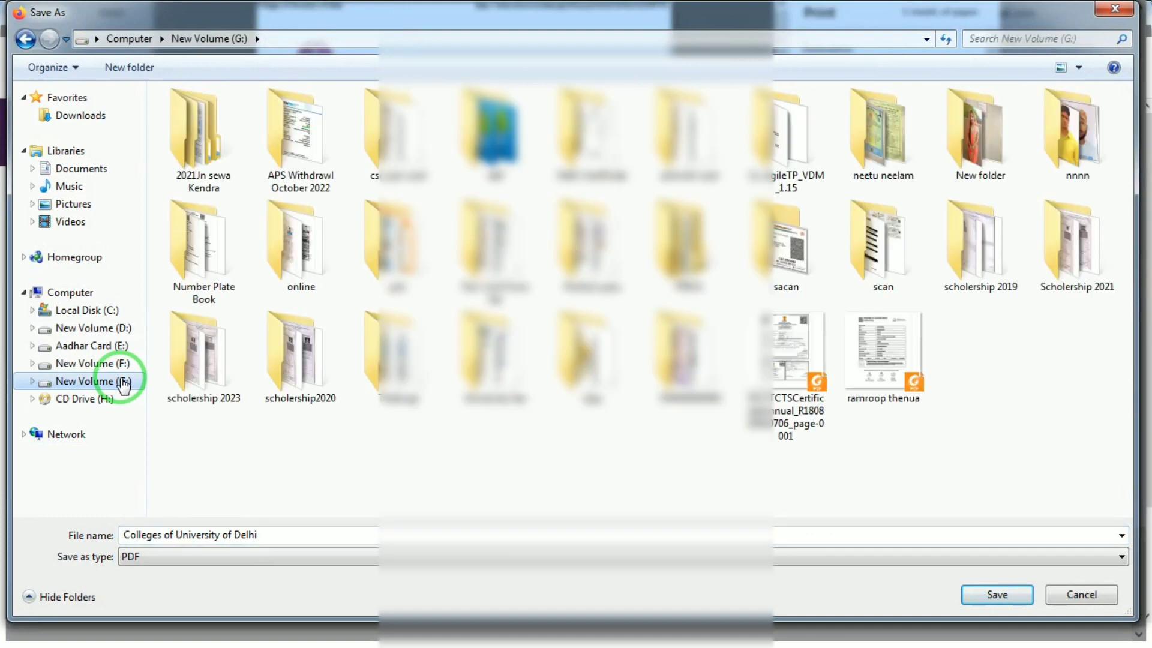
click(126, 363)
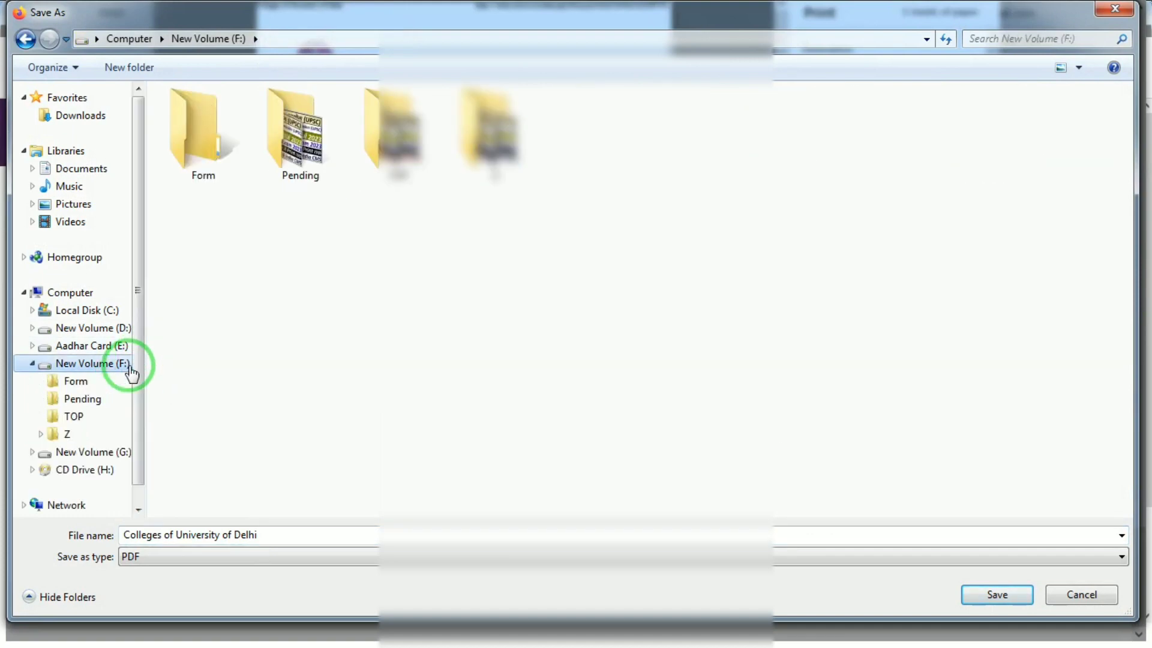
double_click(213, 143)
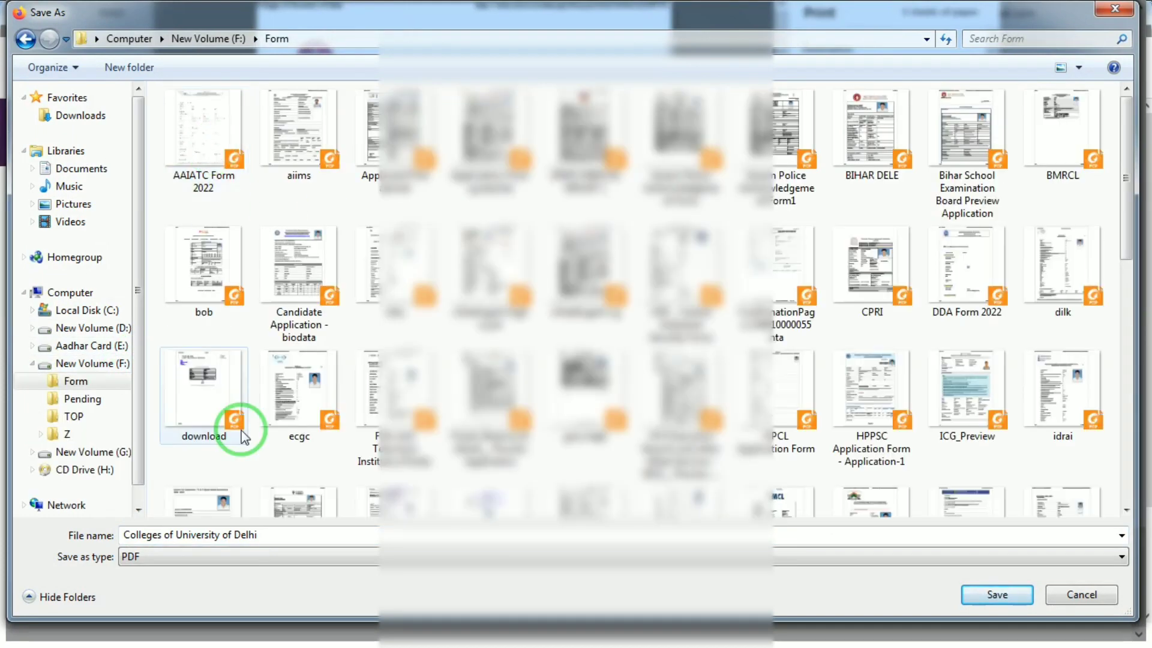
click(294, 529)
click(294, 530)
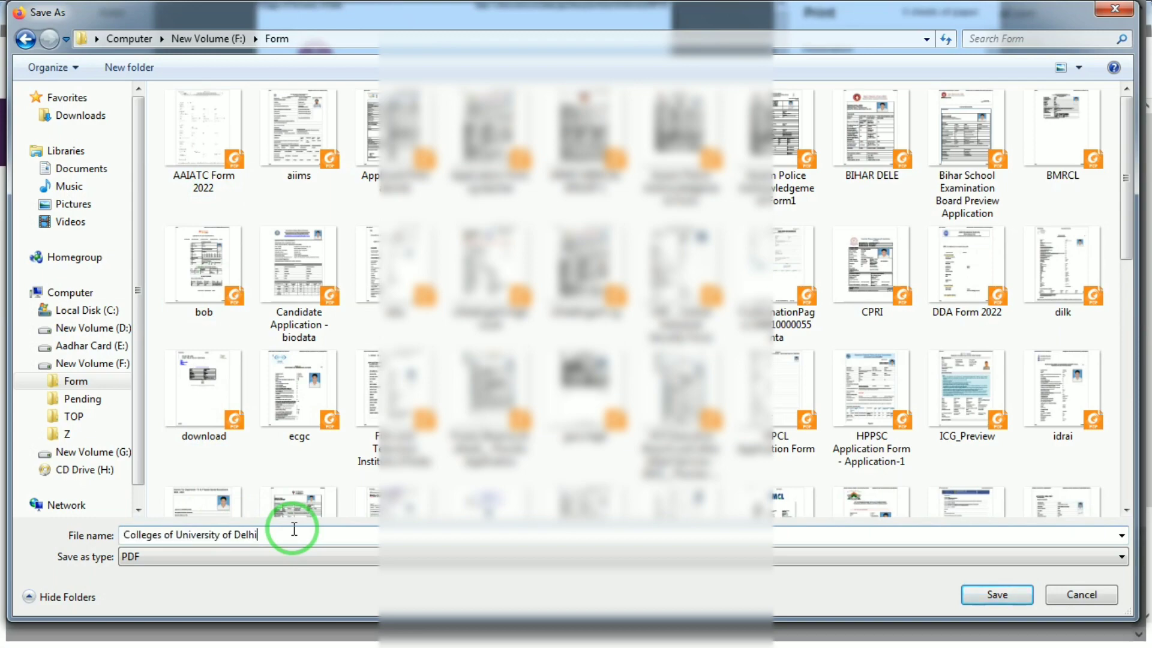
text(DU)
key(Return)
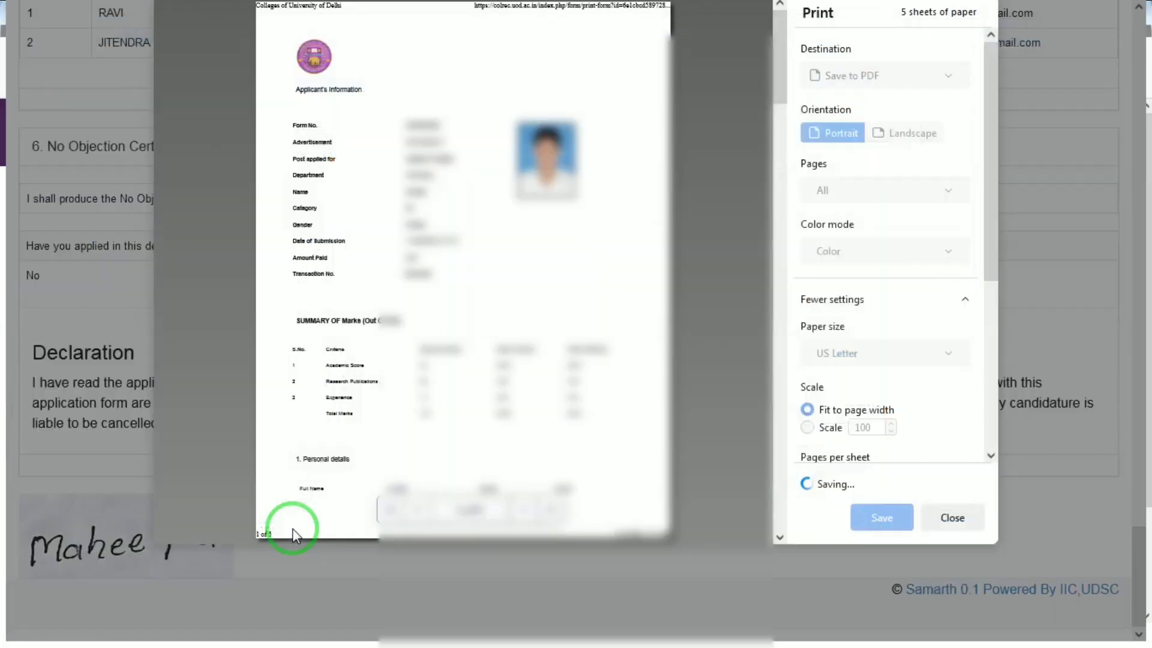